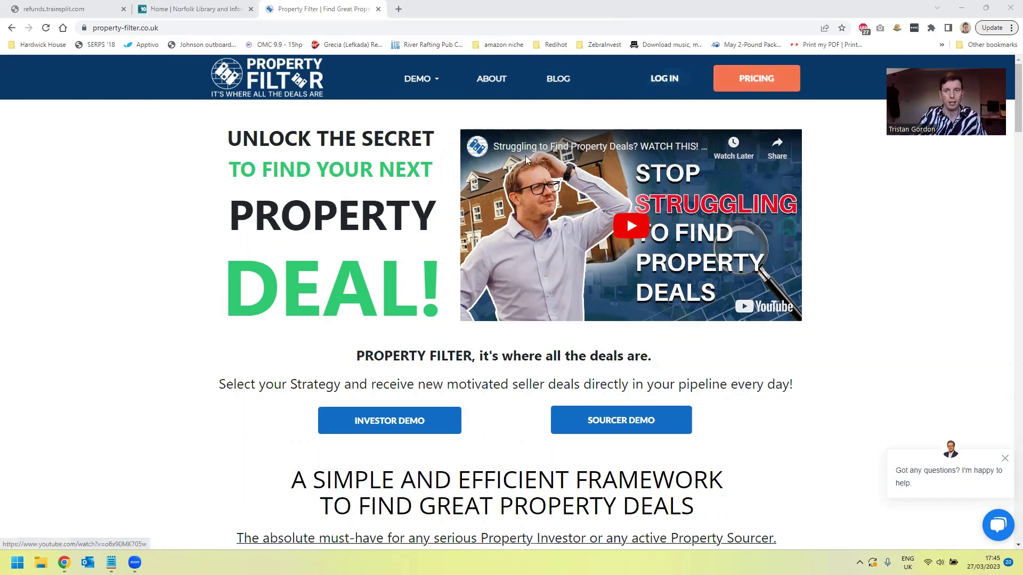
Step: Log in to Property Filter with the autofilled credentials
left_click(661, 80)
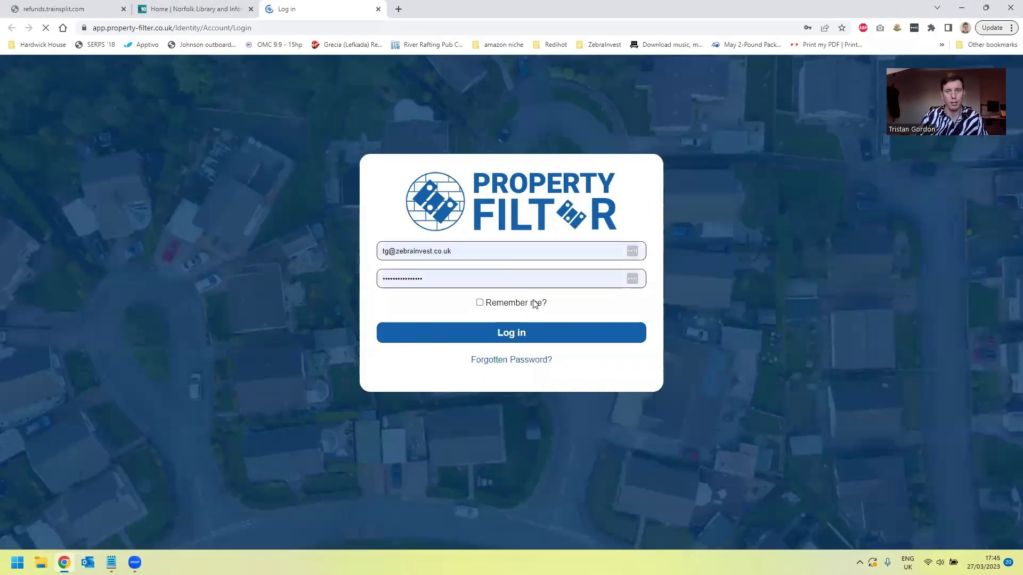
left_click(530, 343)
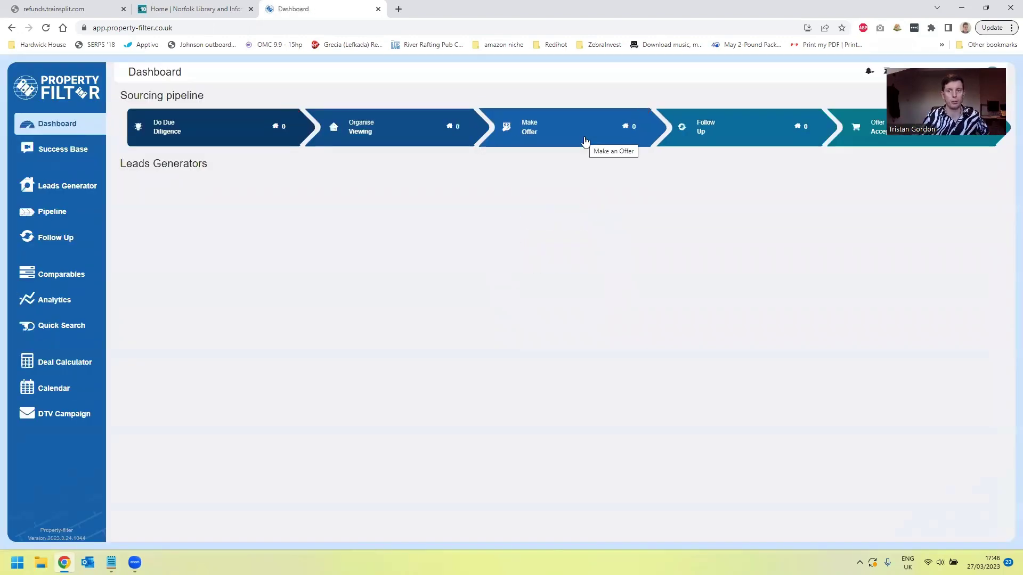
Step: Start a new leads generator centred on postcode NR1 3AB
left_click(65, 188)
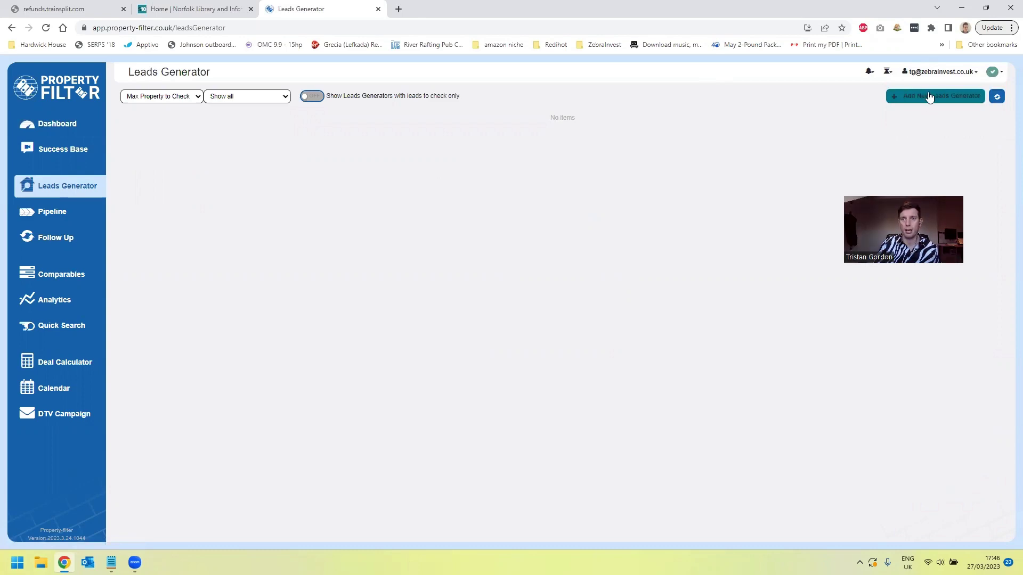
left_click(929, 96)
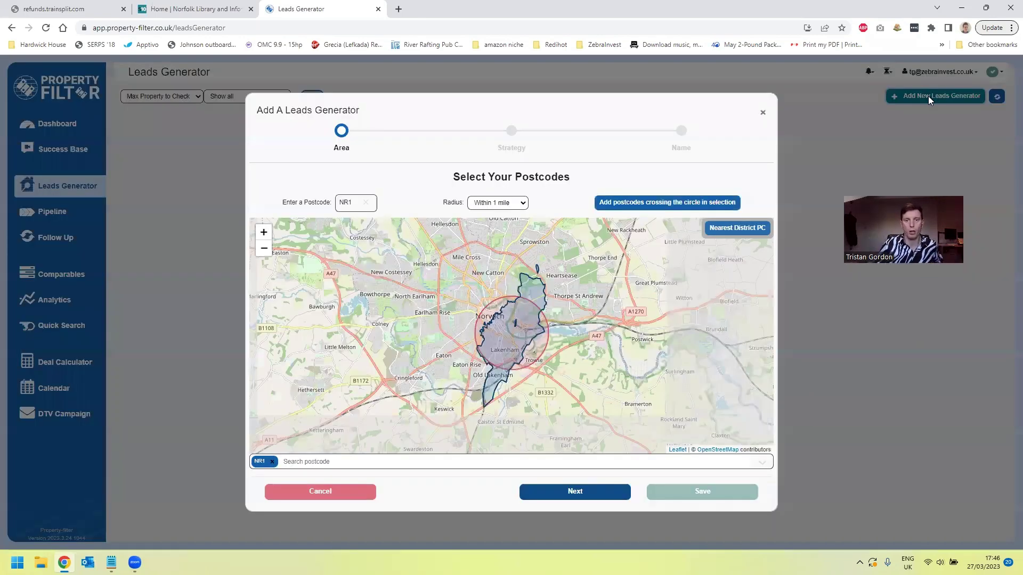
left_click(355, 206)
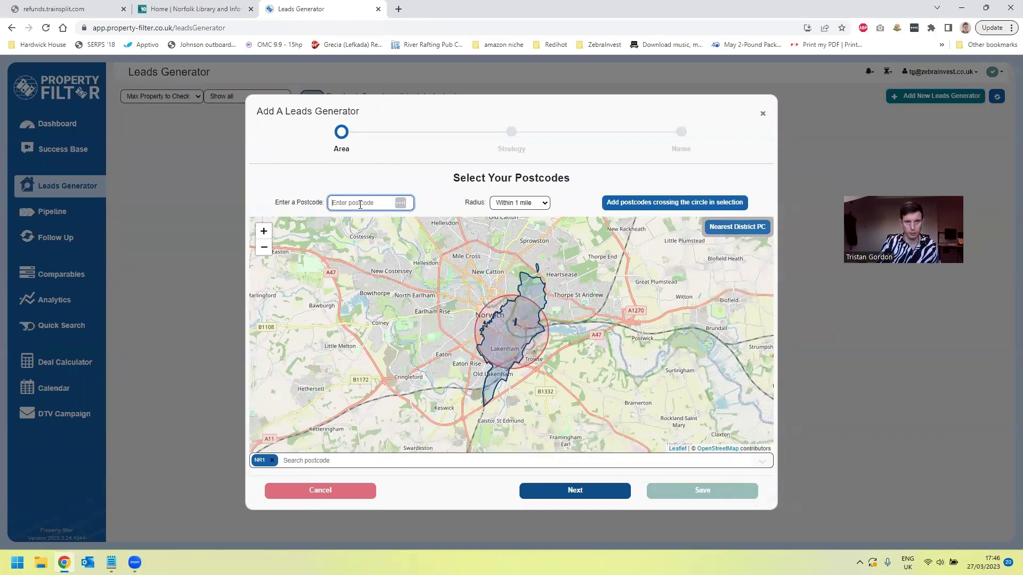
type("NR1 3")
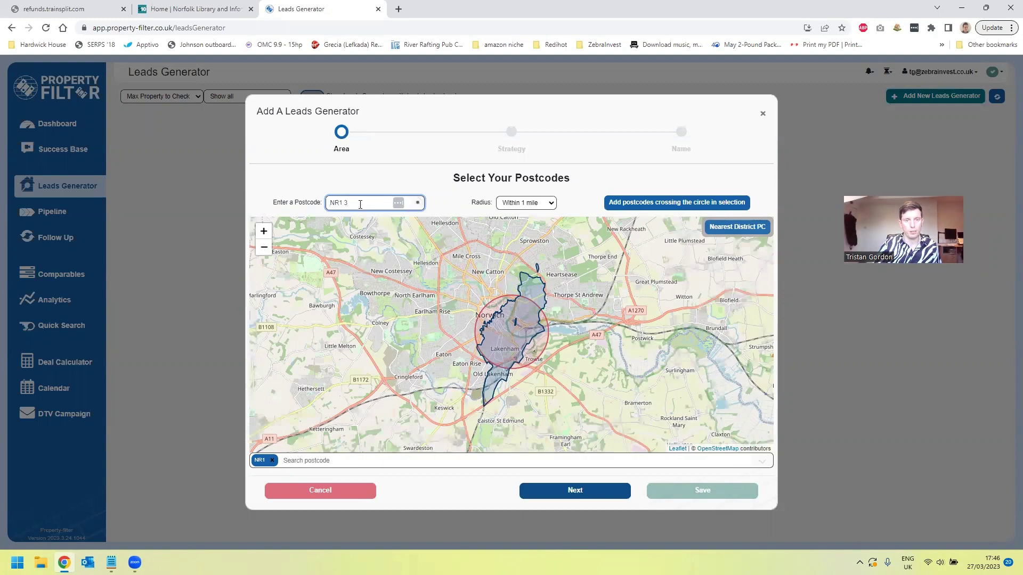
type("DY")
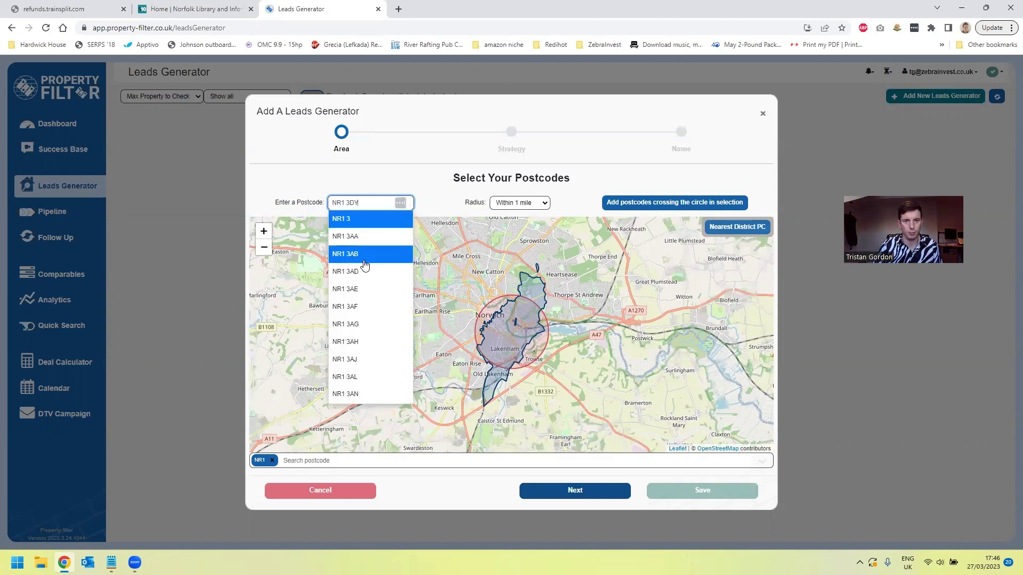
left_click(365, 265)
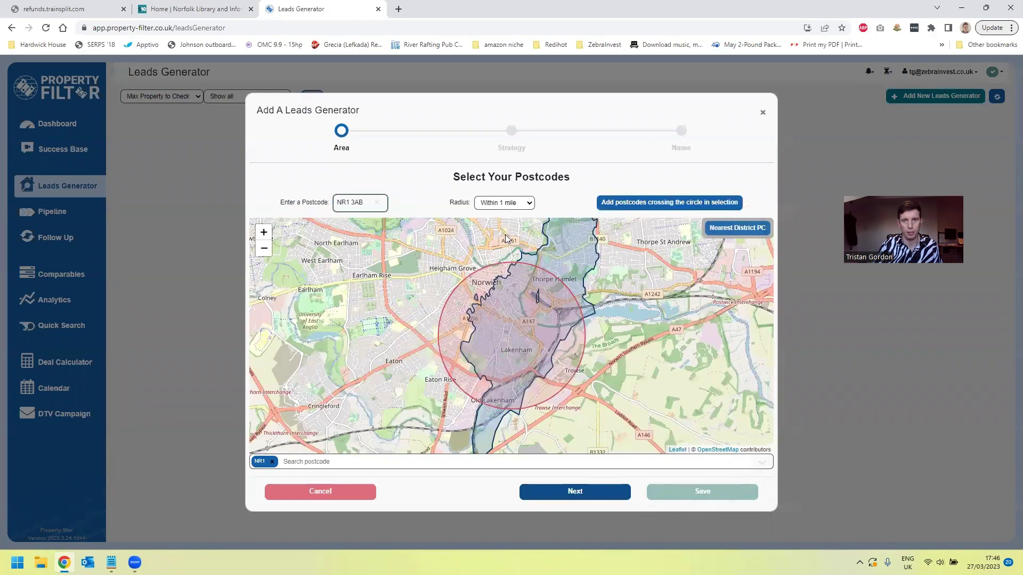
Step: Set the radius to 2 miles, add the crossing districts, and drop NR14 and NR99
left_click(521, 222)
left_click(616, 205)
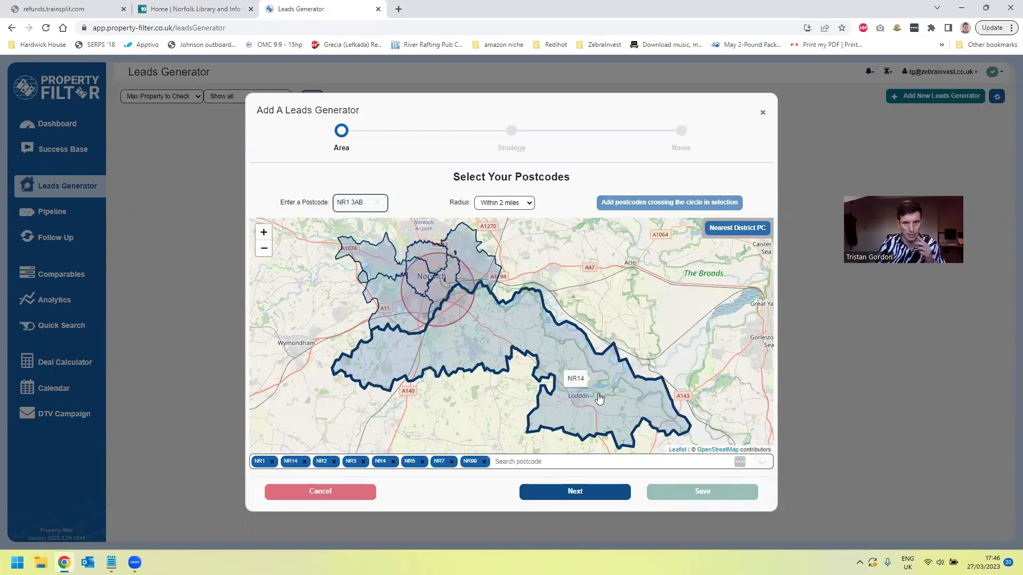
left_click(304, 461)
left_click(452, 462)
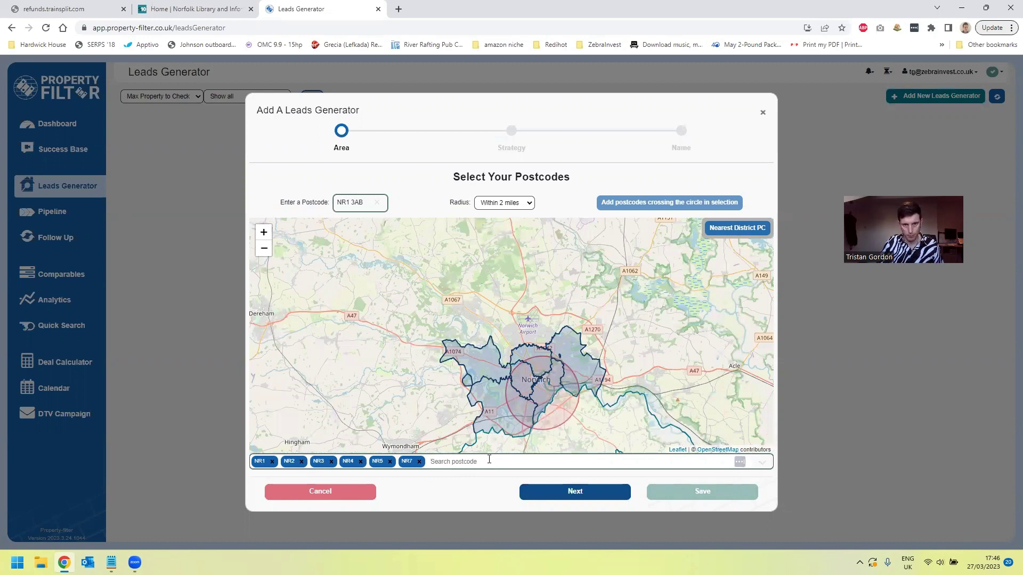
Step: Add postcode districts NR6 and NR13 to the search area
type("NR6")
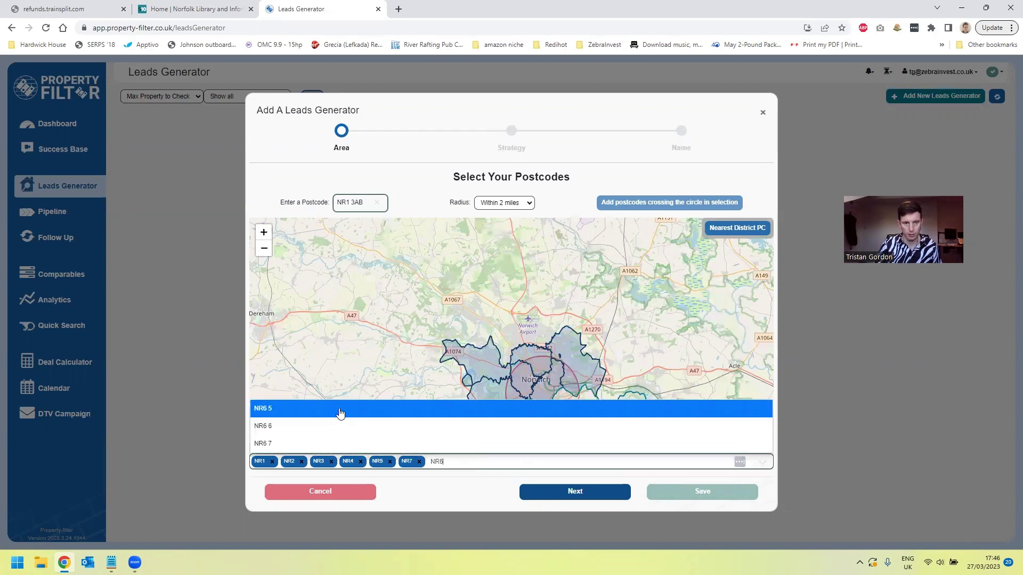
left_click(319, 402)
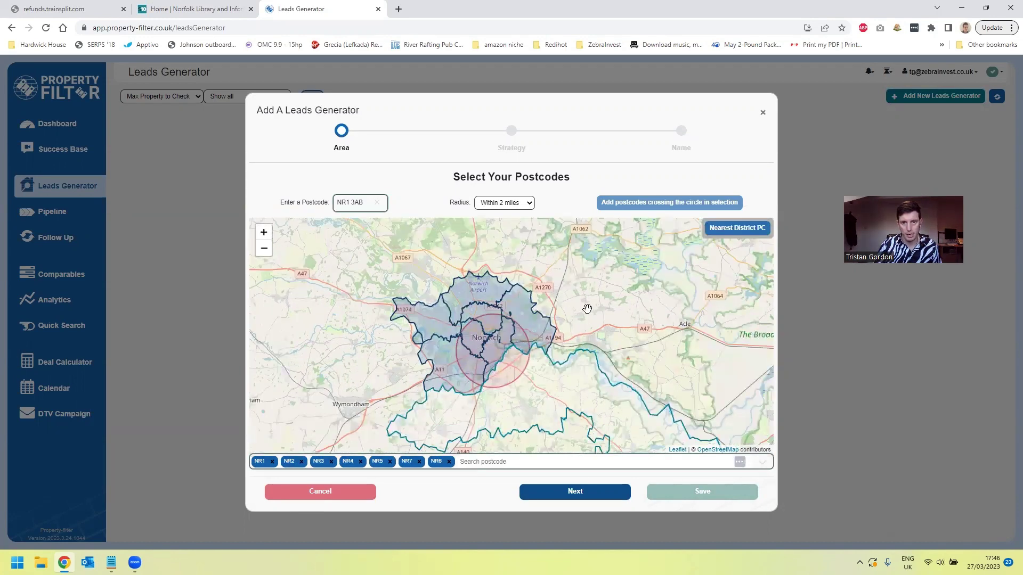
left_click(263, 232)
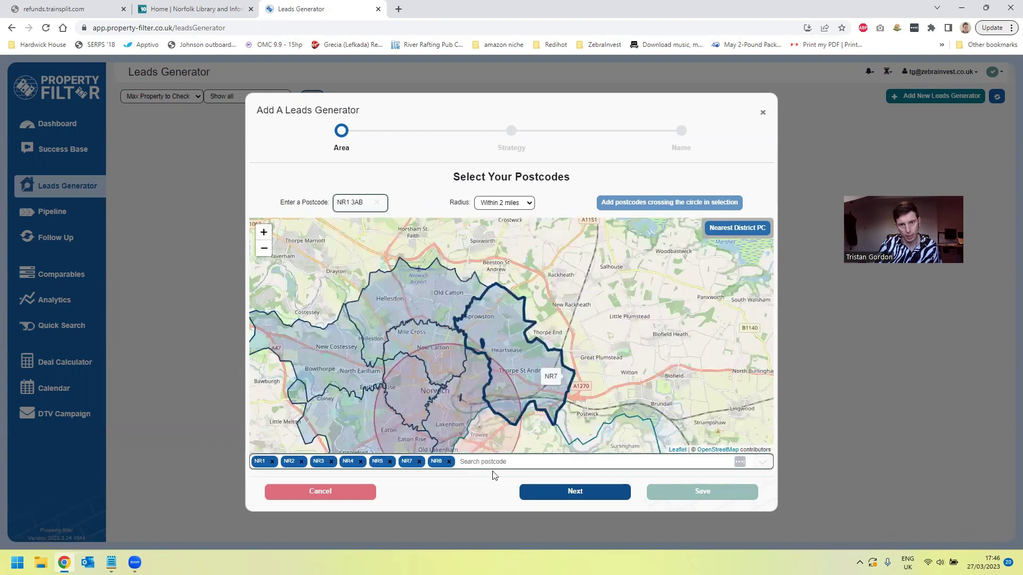
left_click(506, 463)
type("NR13")
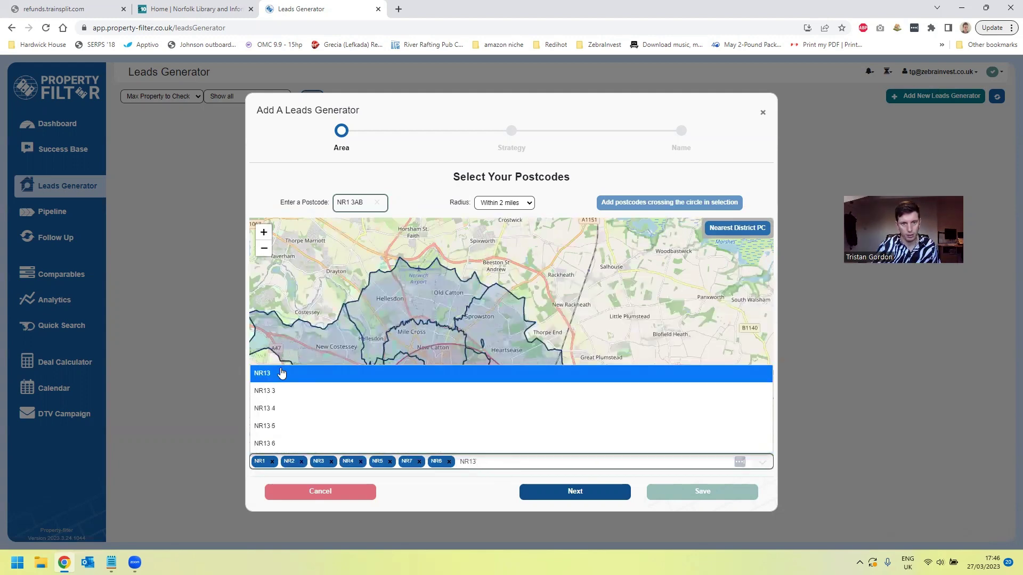
left_click(281, 372)
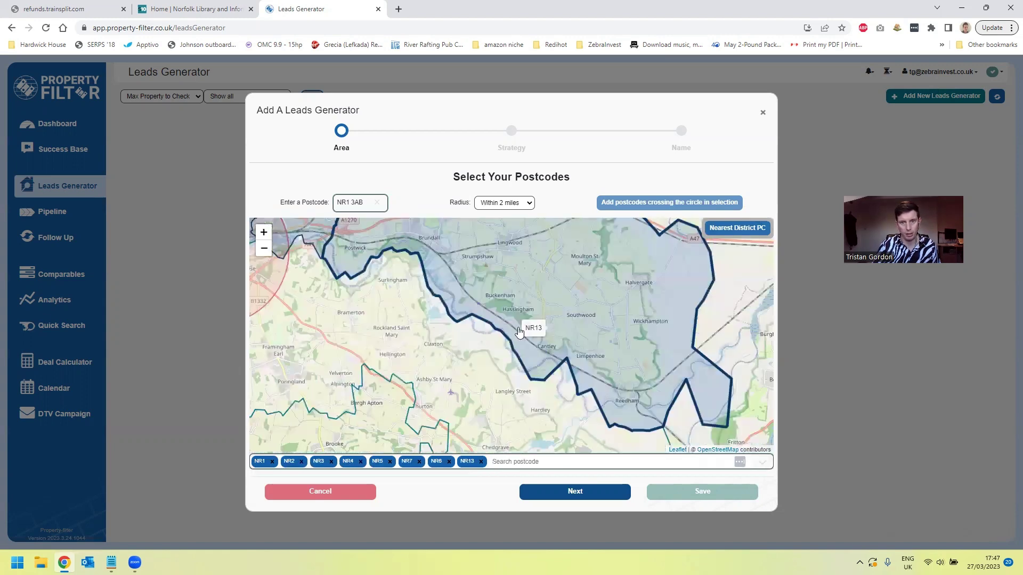
left_click(589, 501)
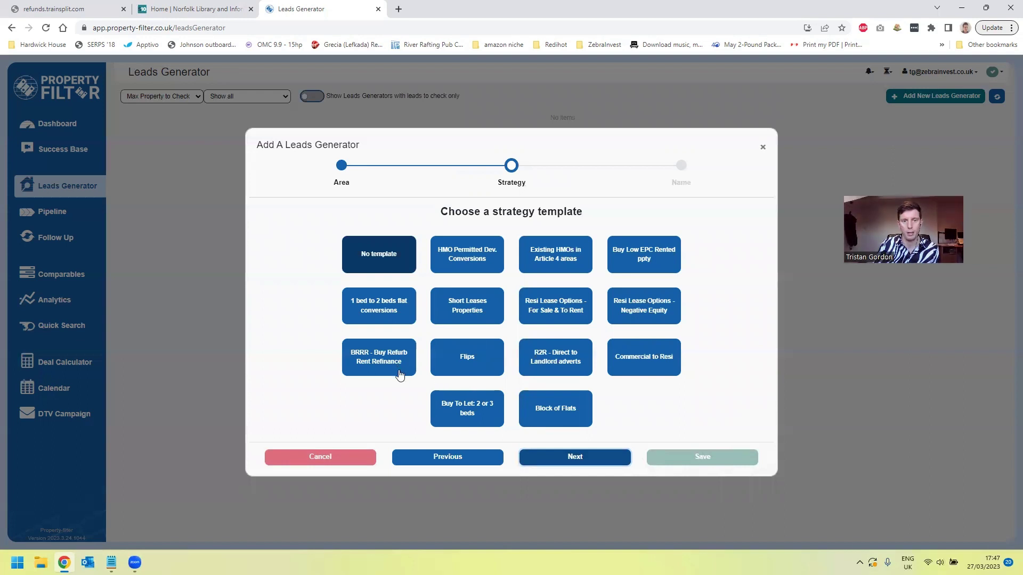
Step: Select the '1 bed to 2 beds flat conversions' strategy template
left_click(393, 302)
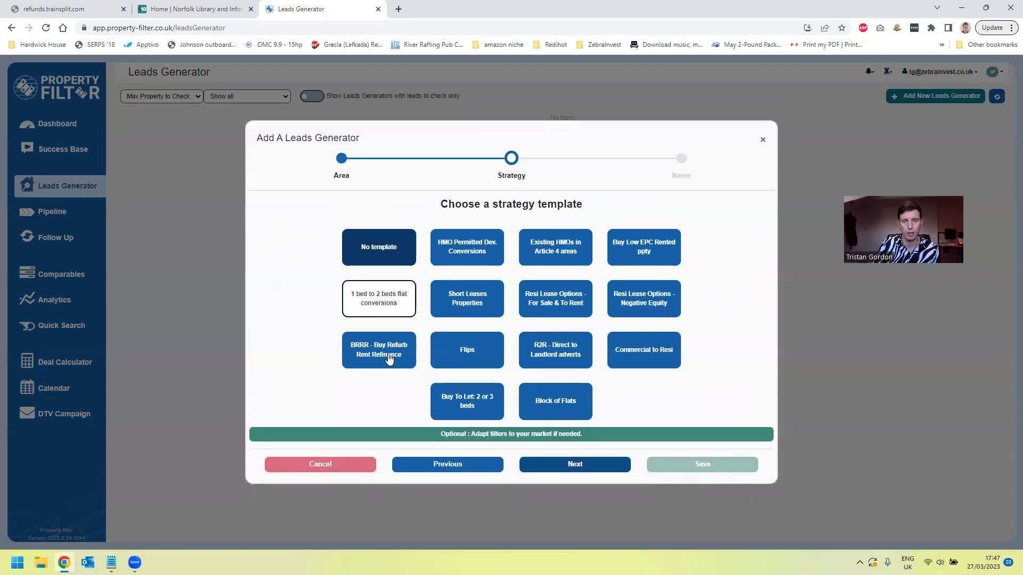
left_click(387, 361)
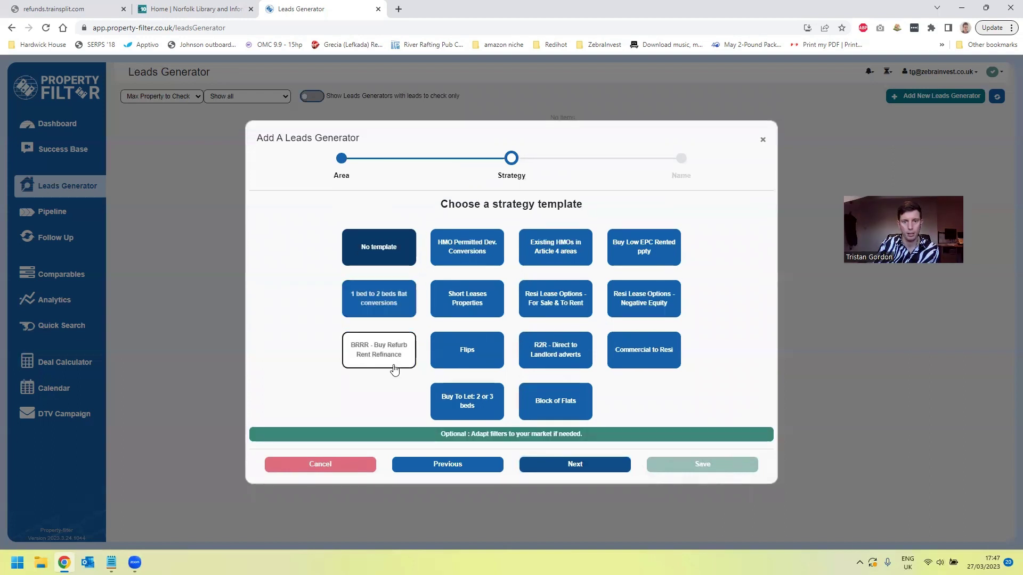
left_click(371, 252)
left_click(388, 296)
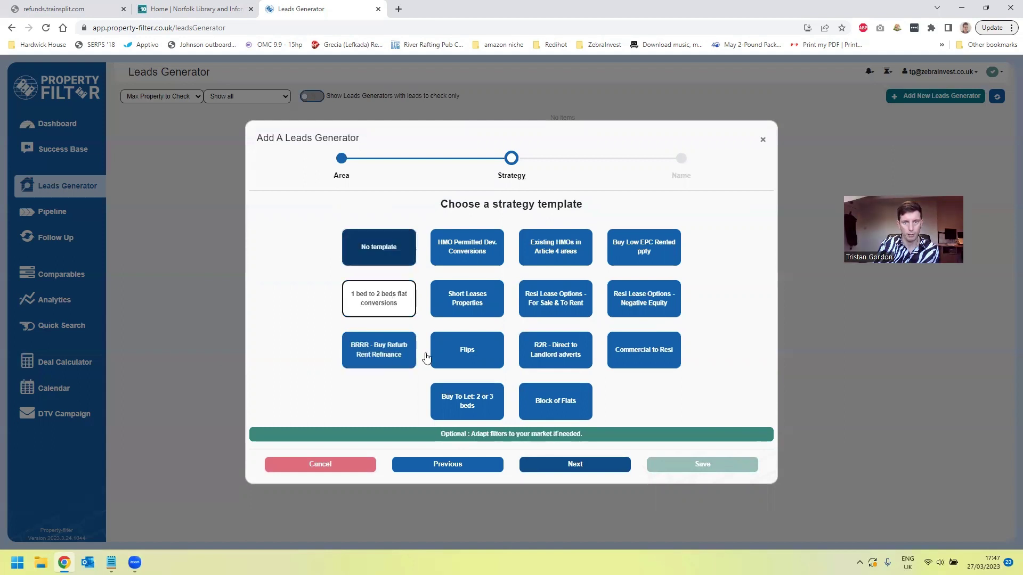
Step: Name the generator 'Norwich - 1 - 2 bed' and save it
left_click(582, 469)
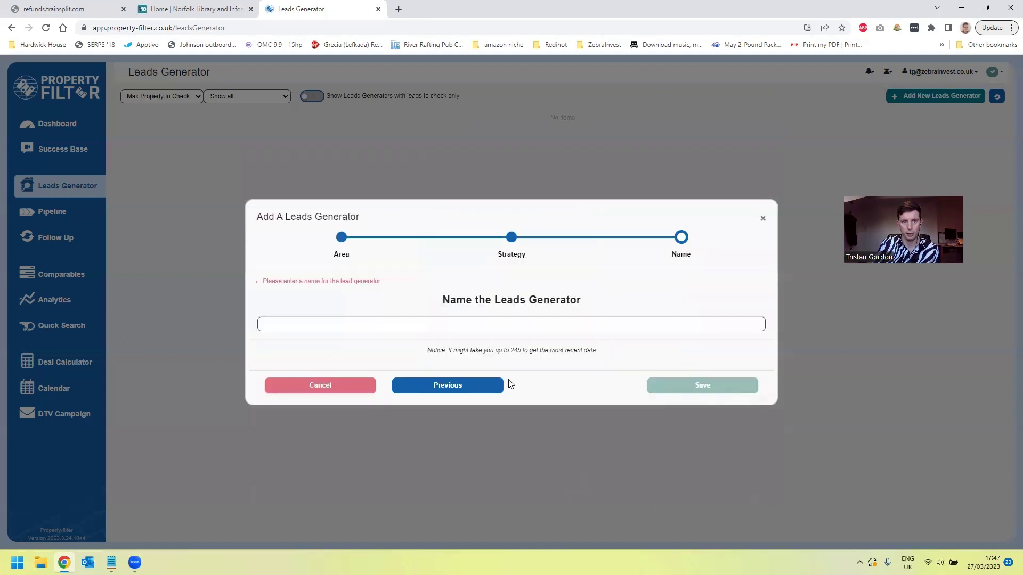
left_click(541, 328)
type("NO")
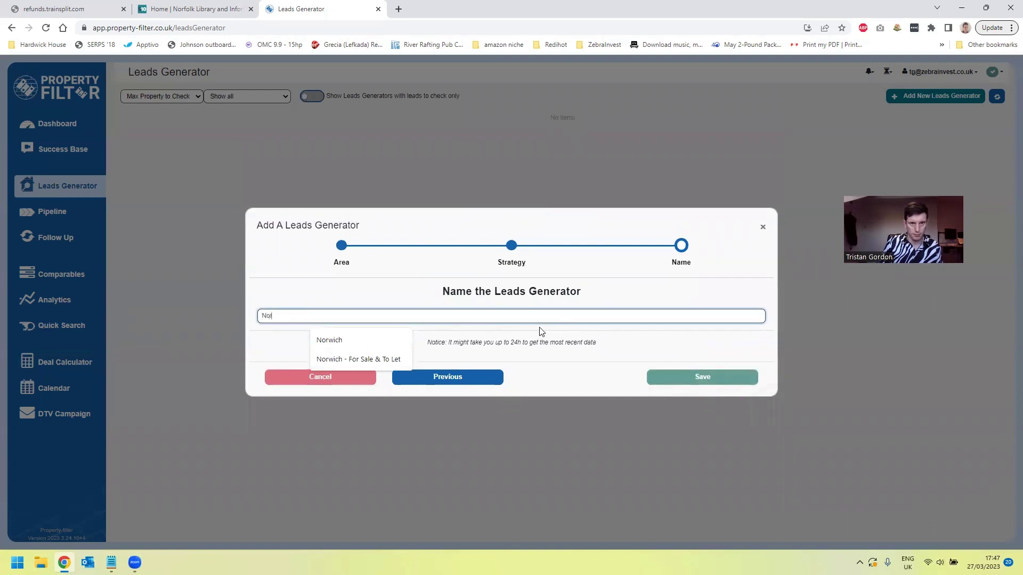
type("rwich -")
key("Num_Lock")
type("- 1 -  bed")
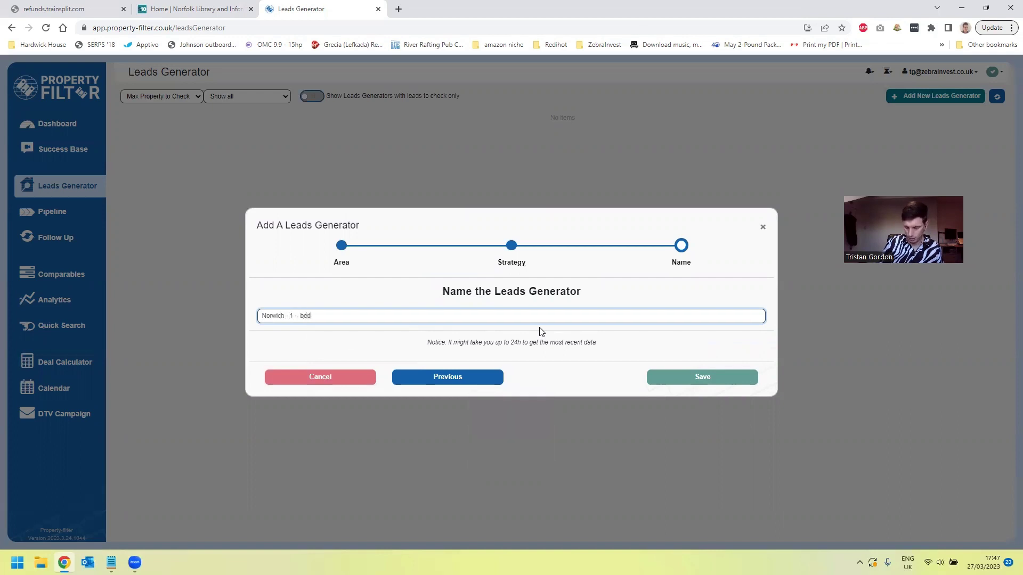
key("Num_Lock")
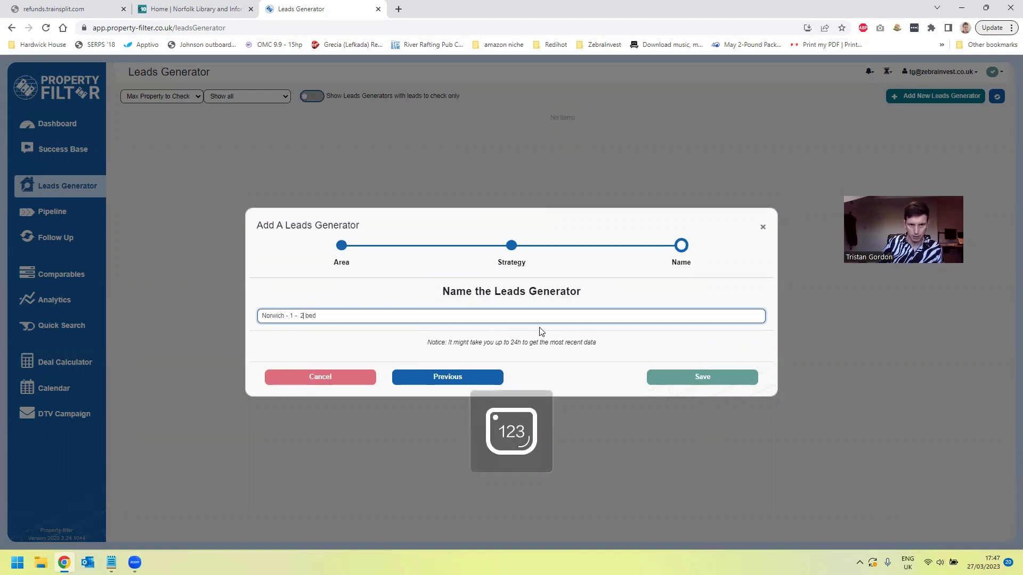
left_click(707, 379)
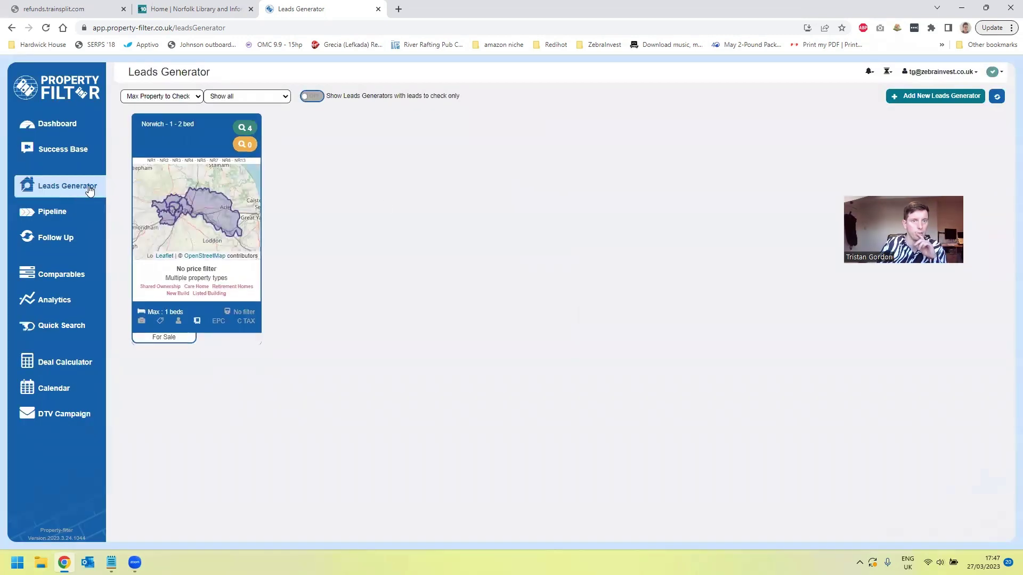
Step: Duplicate the Norwich - 1 - 2 bed generator
left_click(909, 97)
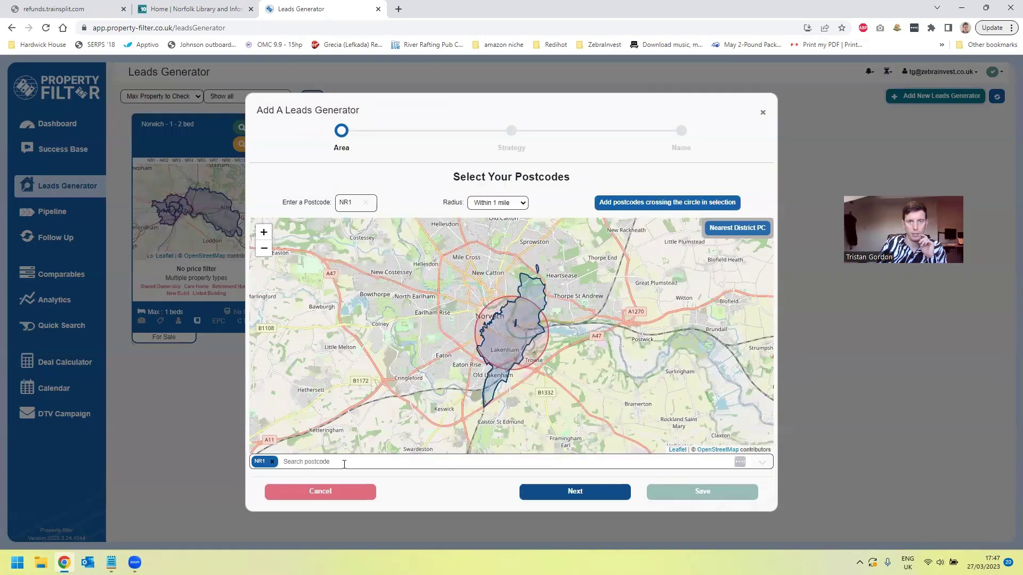
left_click(321, 490)
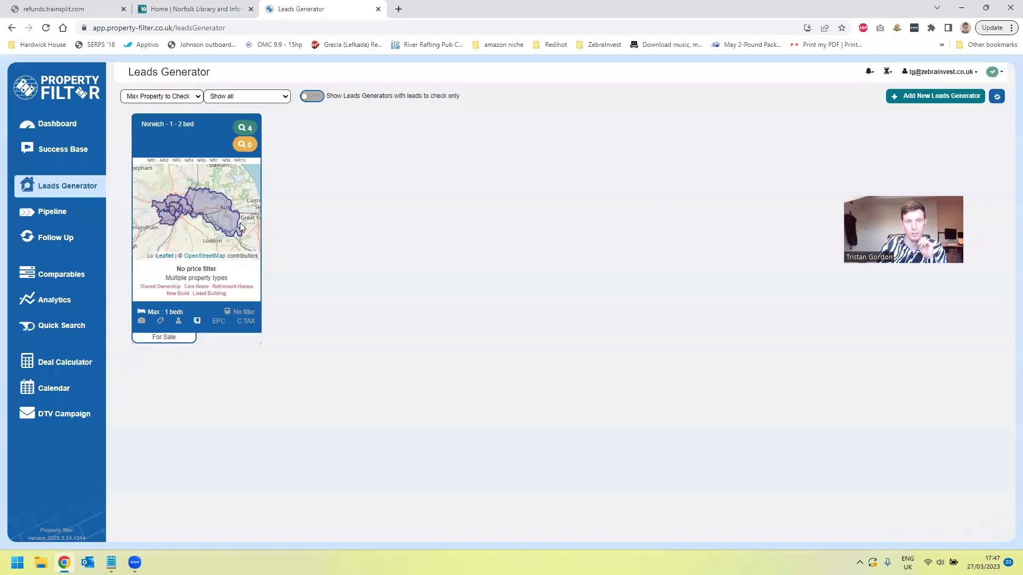
mouse_move(222, 131)
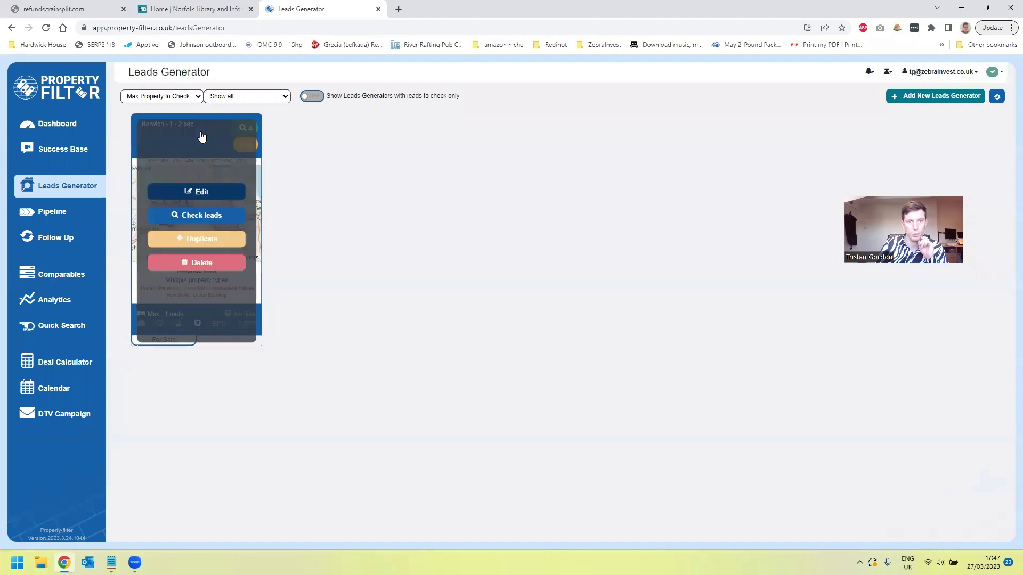
left_click(199, 236)
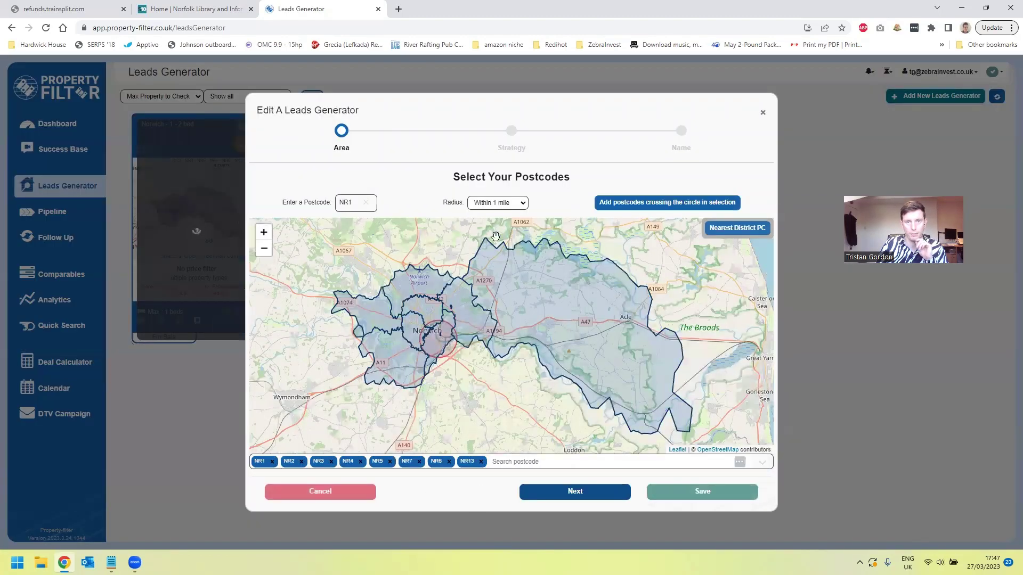
Step: Set the copy to include For Sale and To Rent listings, excluding auctions
left_click(563, 496)
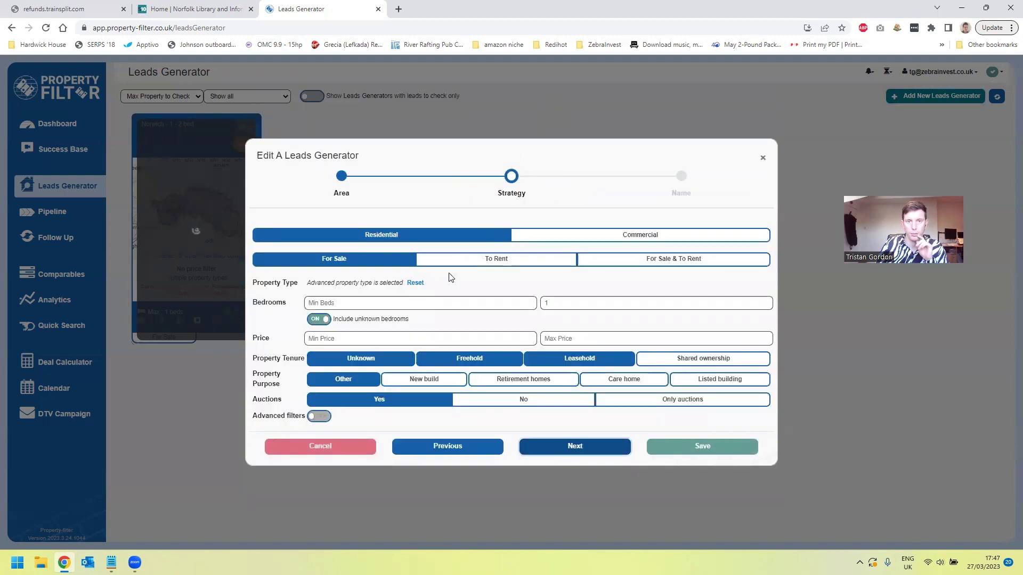
left_click(648, 261)
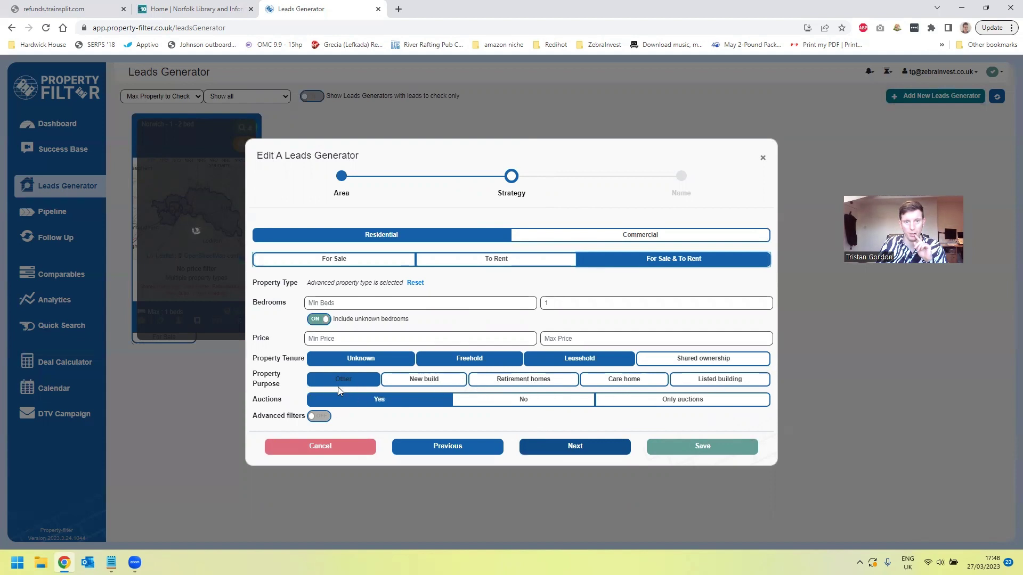
left_click(409, 399)
Step: Rename the copy to 'Norwich - LOA' and save it
left_click(582, 445)
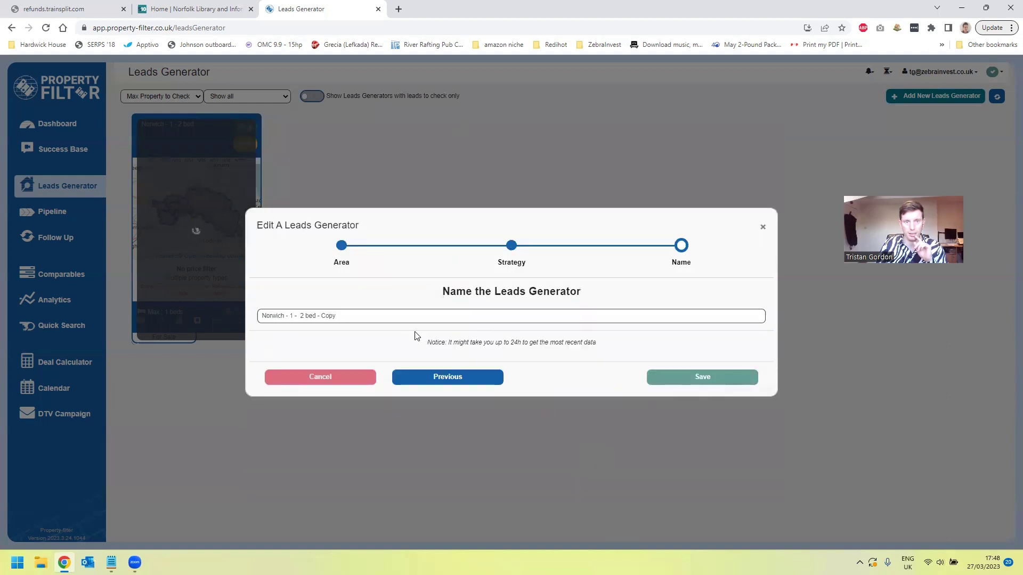
double_click(329, 316)
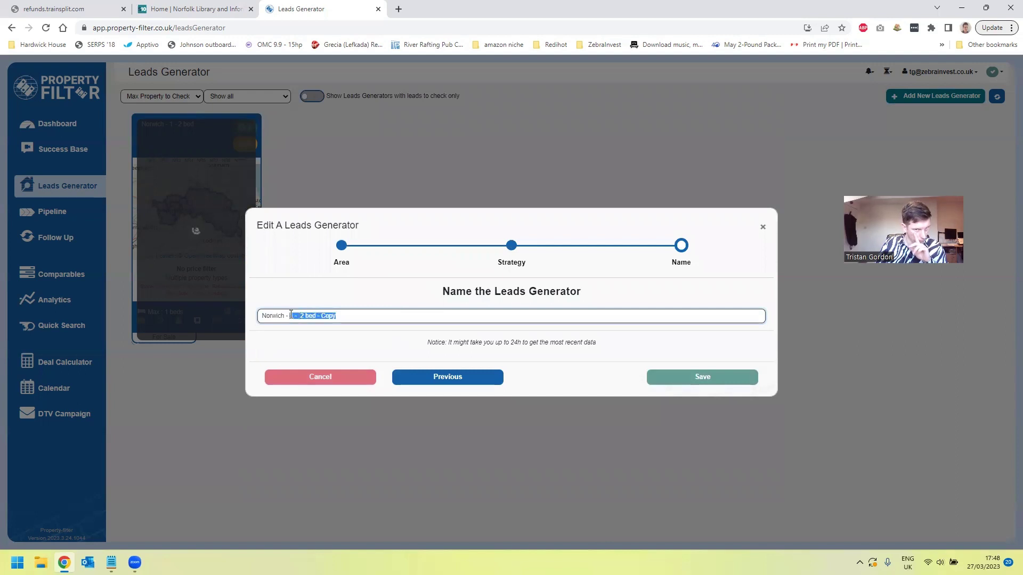
type("LOA")
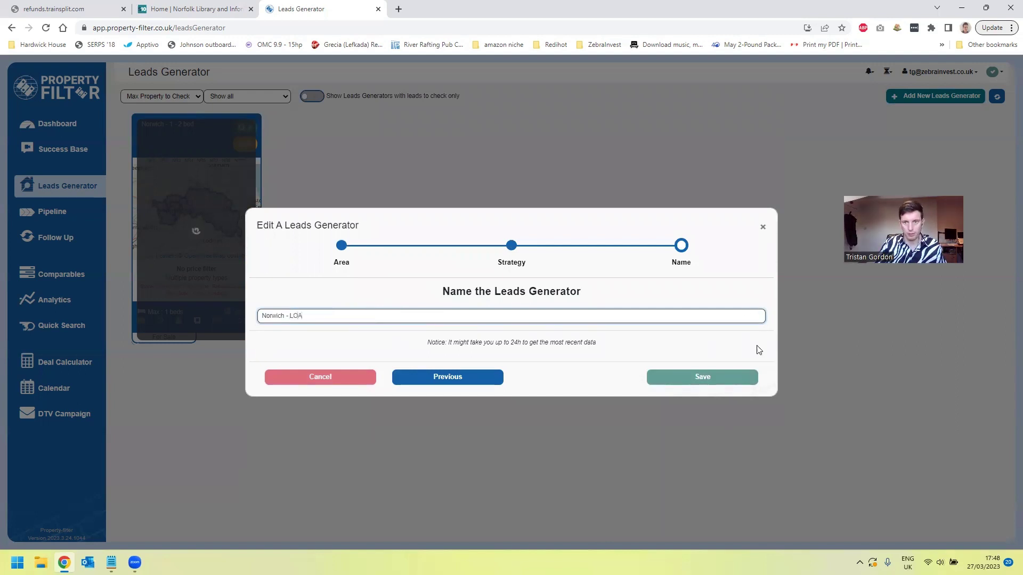
left_click(675, 376)
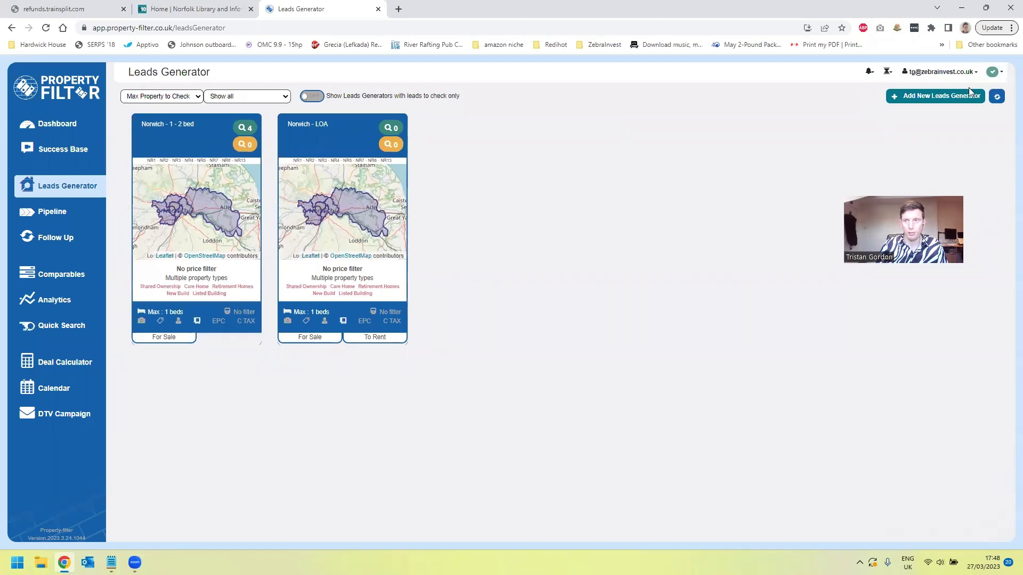
Step: Start another new leads generator, then abandon it
left_click(948, 96)
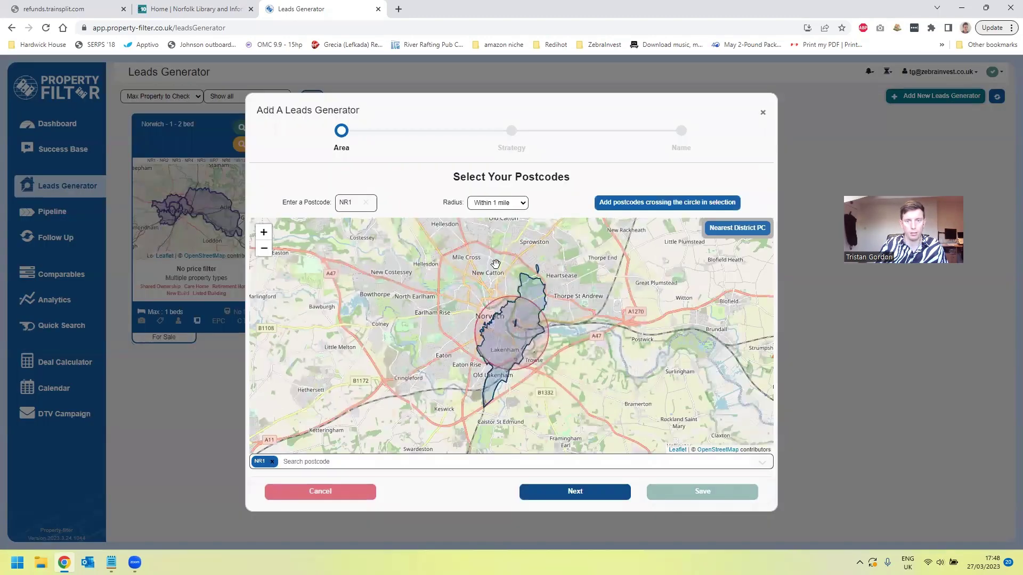
left_click(335, 463)
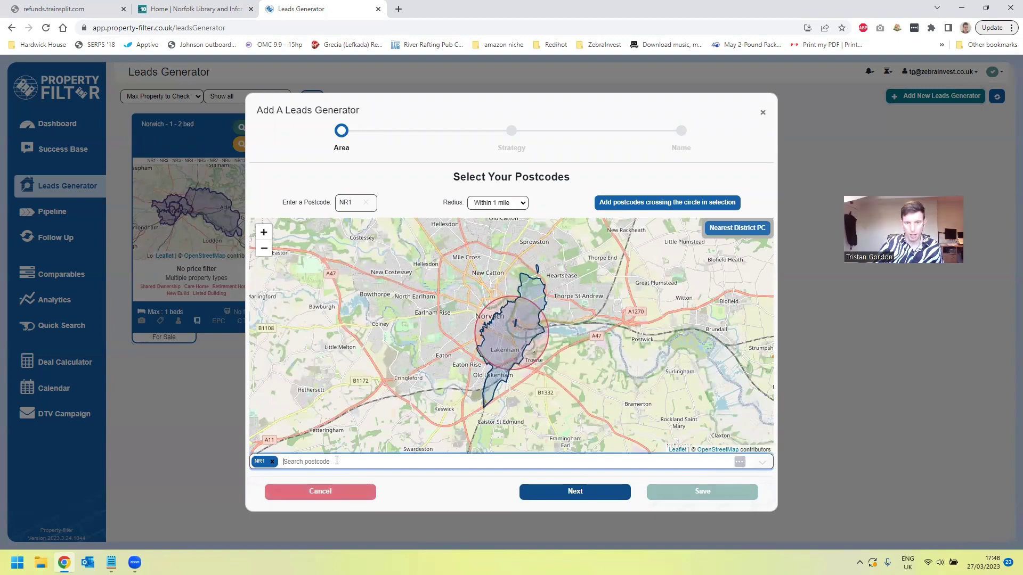
left_click(345, 494)
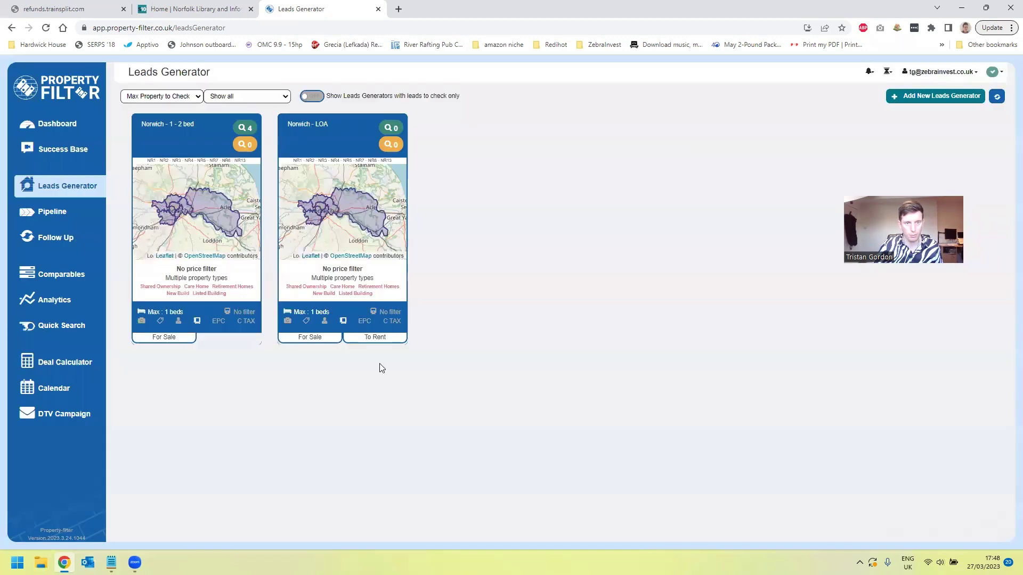
Step: Edit Norwich - LOA and clear its 1-bed maximum bedrooms limit
mouse_move(348, 237)
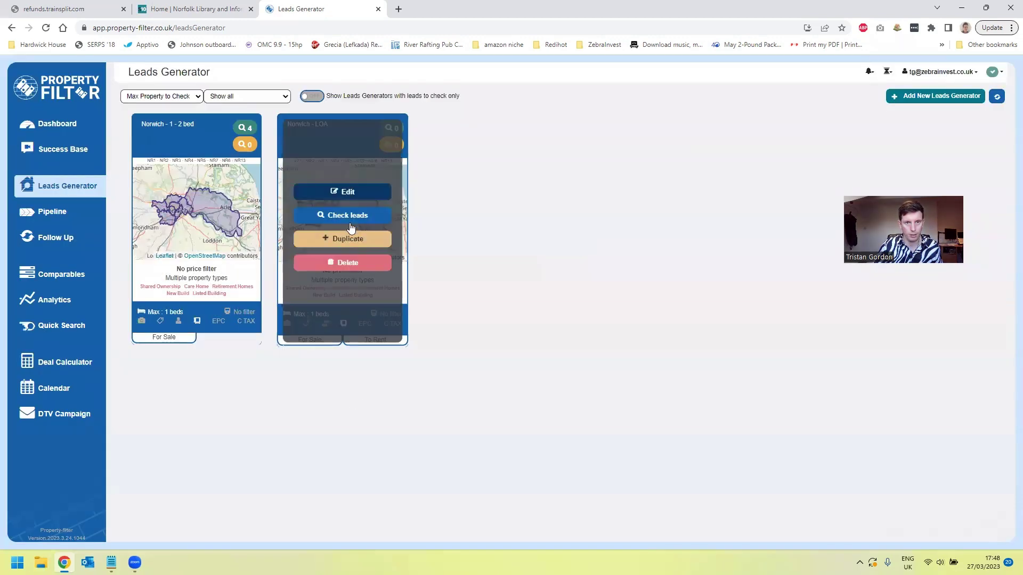
left_click(352, 239)
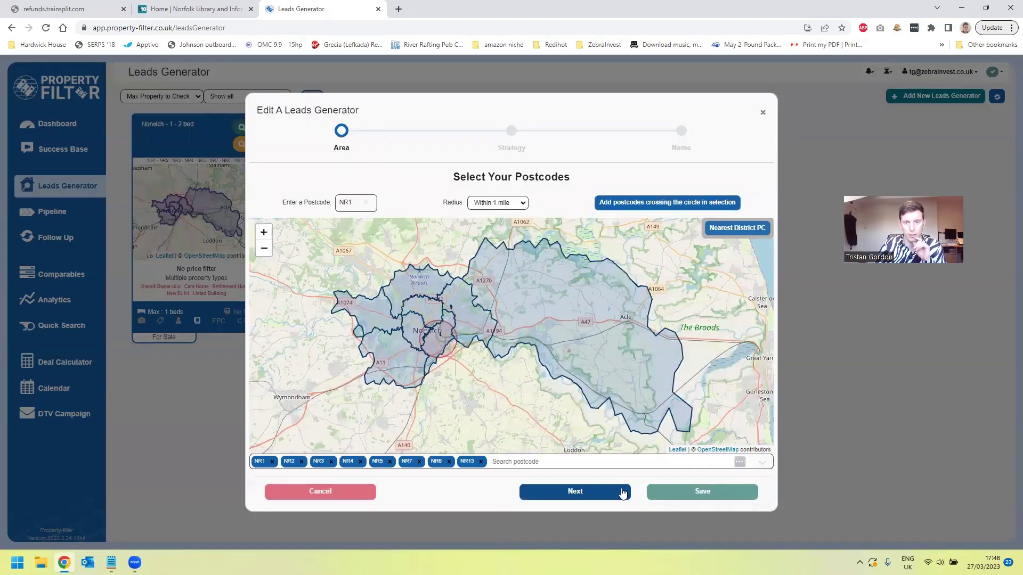
left_click(605, 486)
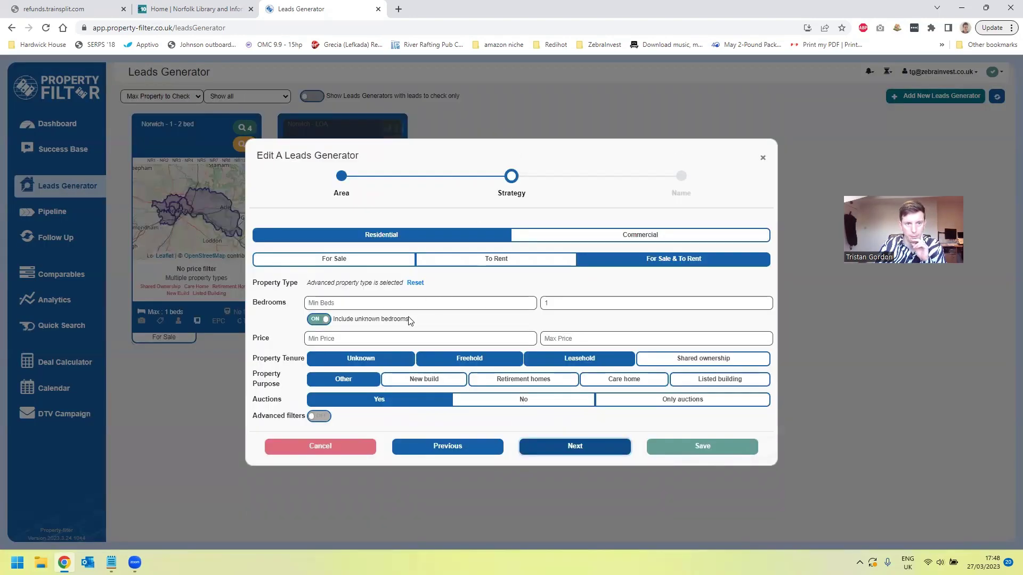
double_click(549, 304)
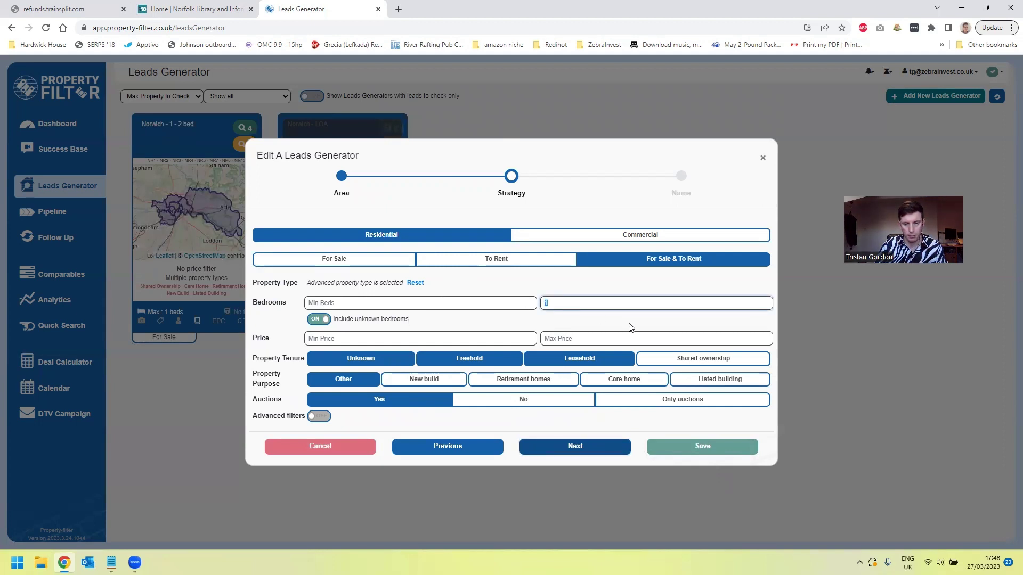
key("BackSpace")
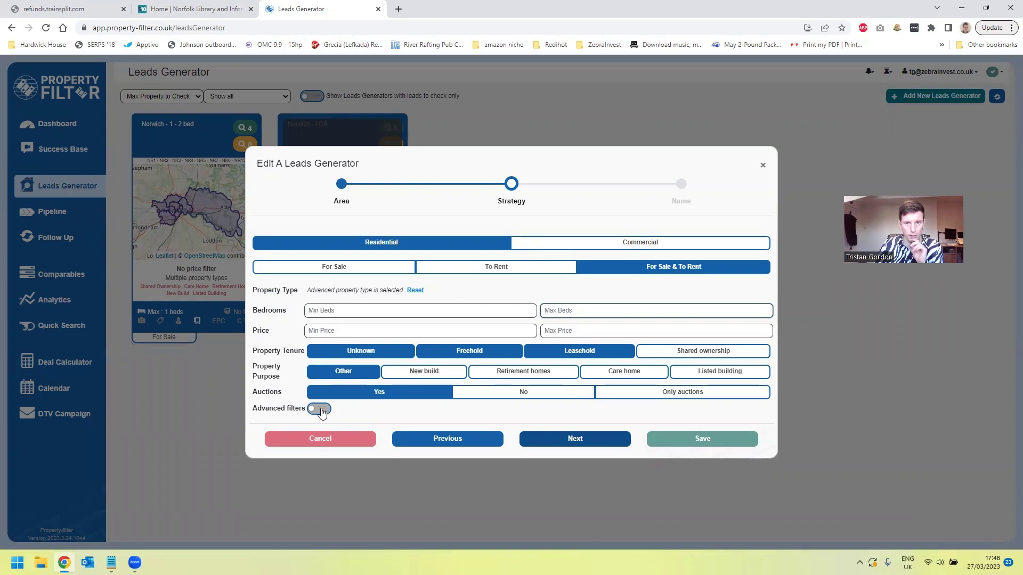
Step: Switch to For Sale, enable advanced filters, and clear the 70 m² minimum surface area
left_click(356, 270)
left_click(318, 408)
left_click(348, 399)
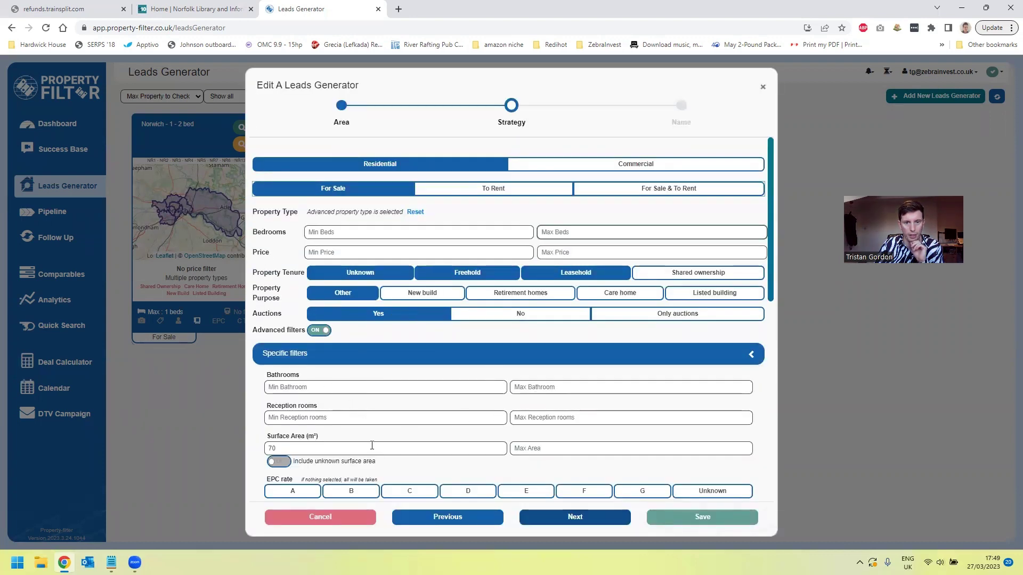
key("BackSpace")
key("BackSpace")
scroll(346, 480, "down", 4)
Step: Discard the unsaved edits and delete the Norwich - LOA generator
left_click(345, 514)
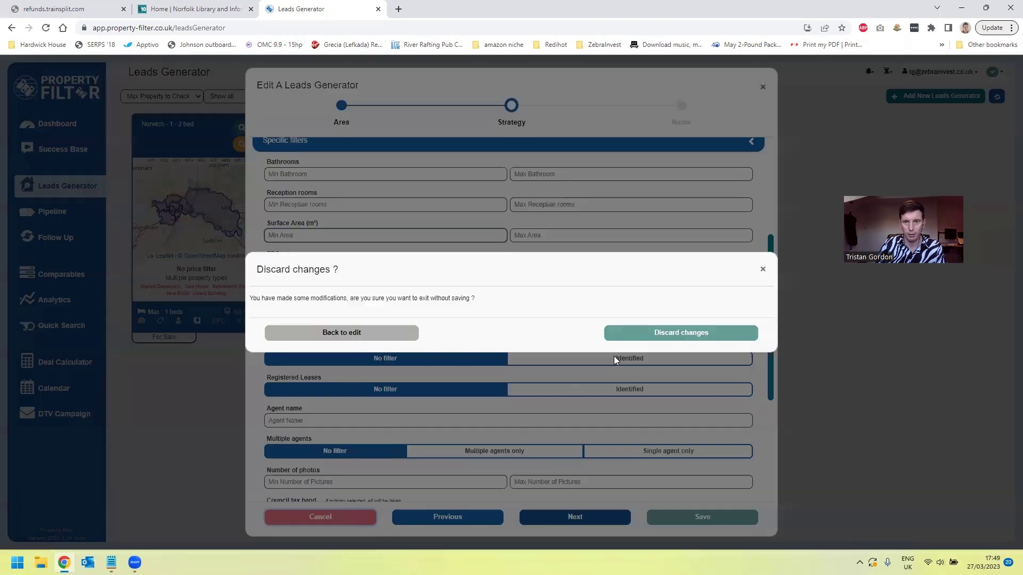
left_click(651, 335)
mouse_move(353, 246)
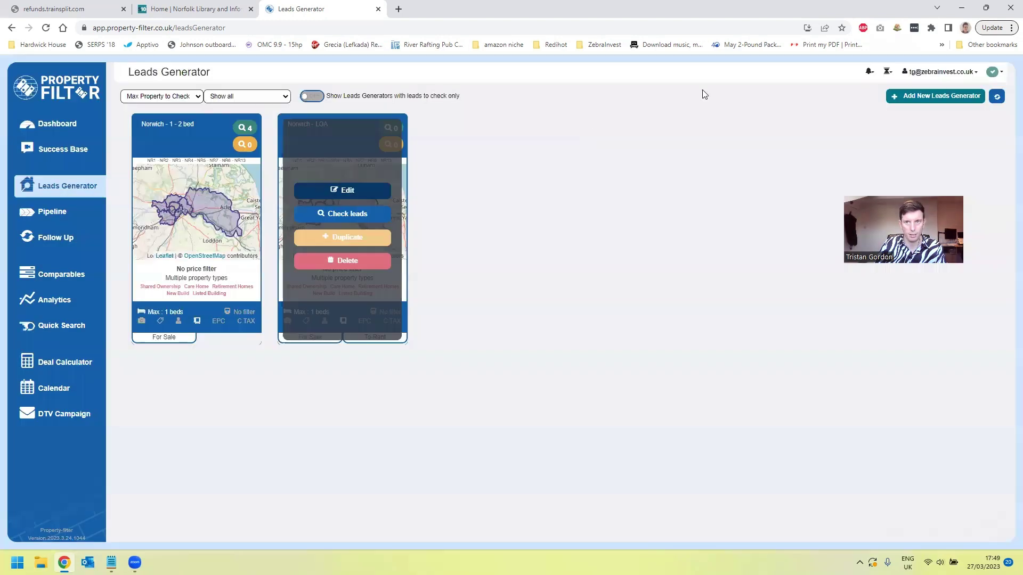
left_click(346, 264)
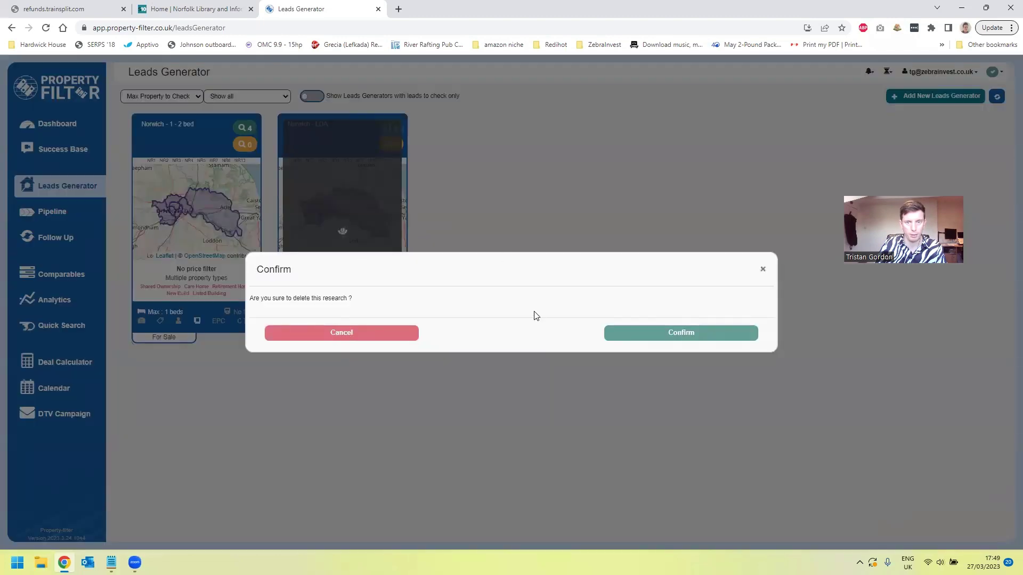
left_click(690, 331)
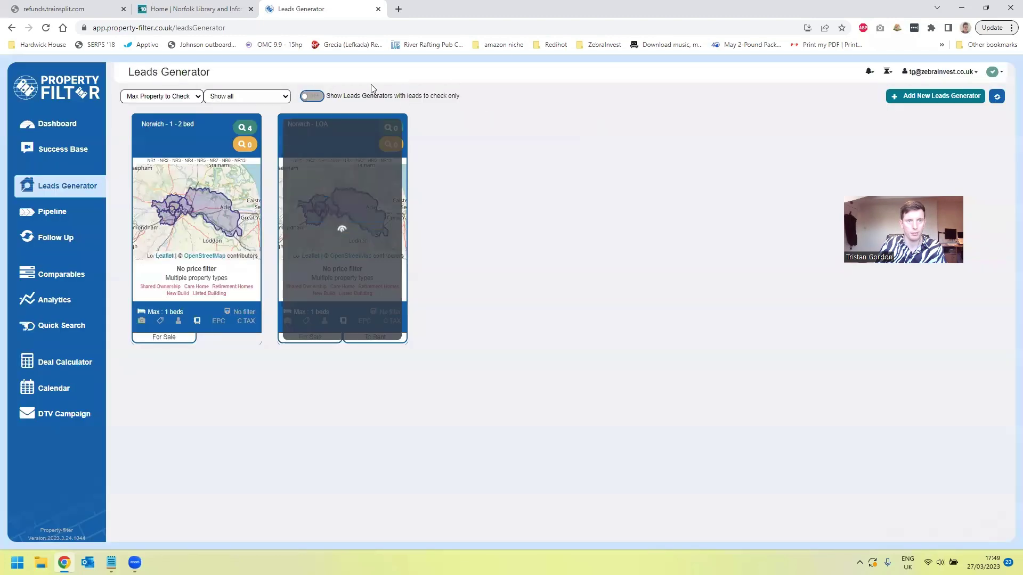
Step: Begin a new leads generator and search for a postcode to add
left_click(923, 101)
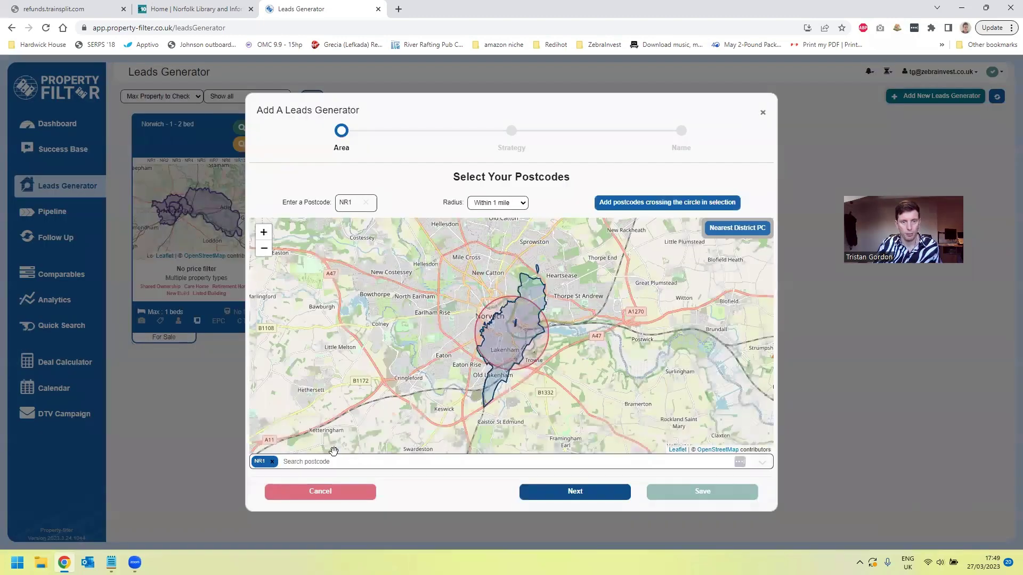
left_click(337, 463)
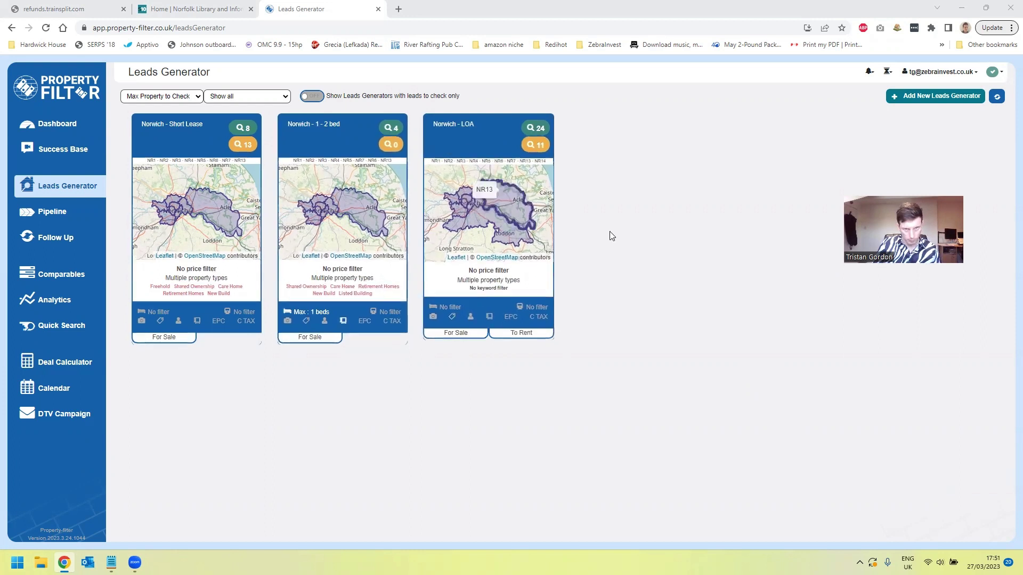
Step: Check the Norwich - LOA leads and bring up the £750,000 Earlham Road lead's options
left_click(488, 139)
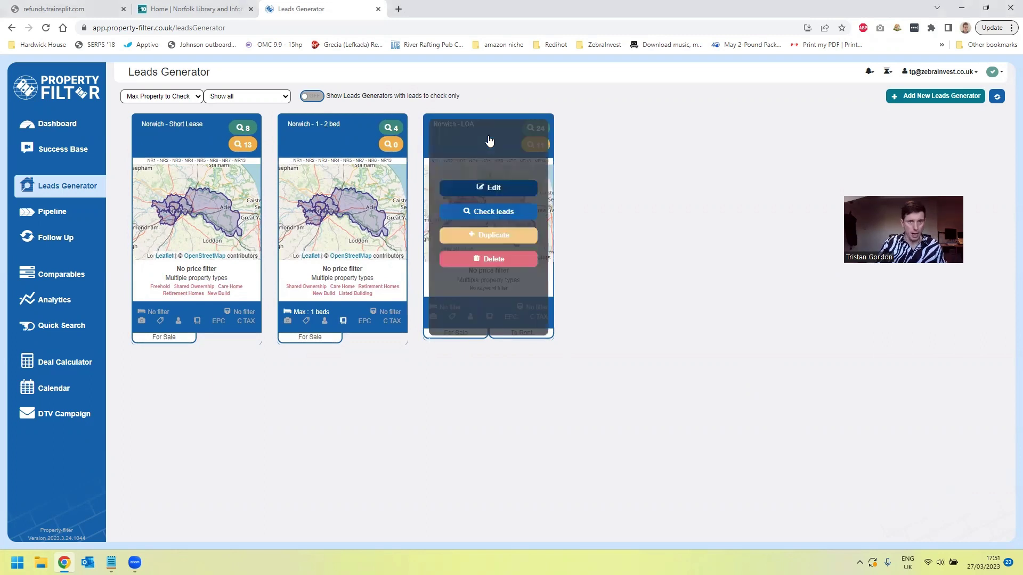
left_click(620, 159)
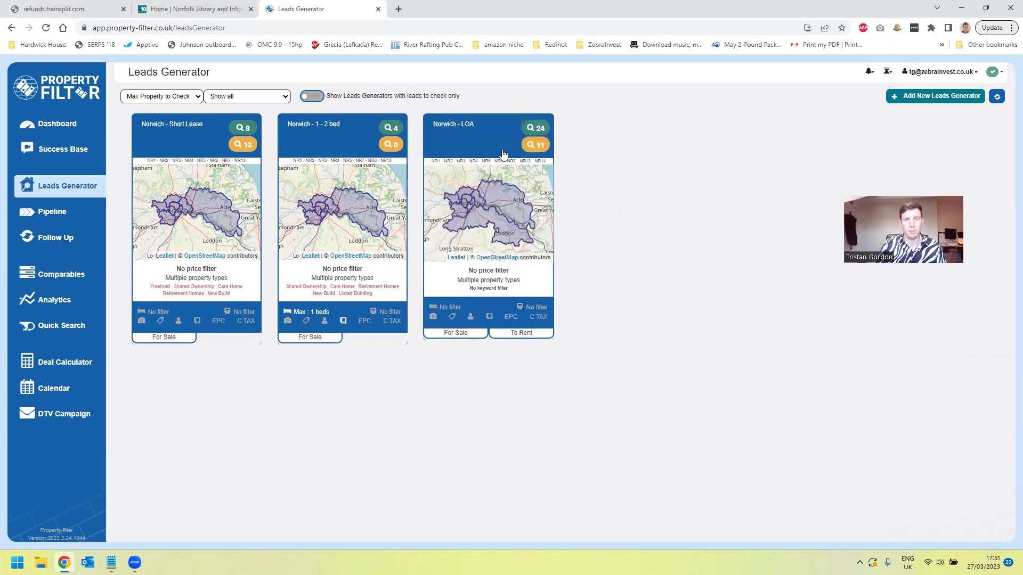
mouse_move(495, 137)
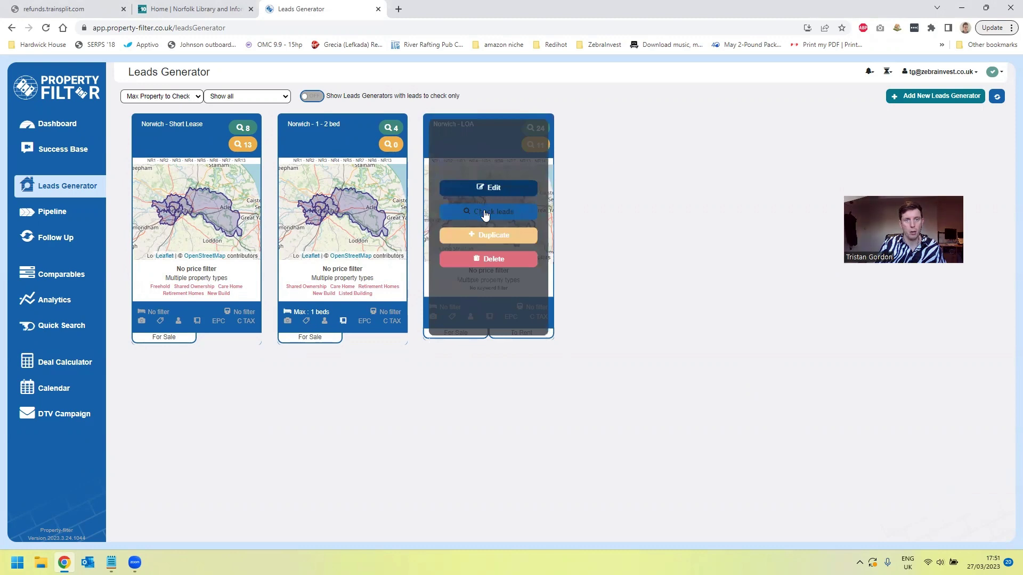
left_click(484, 213)
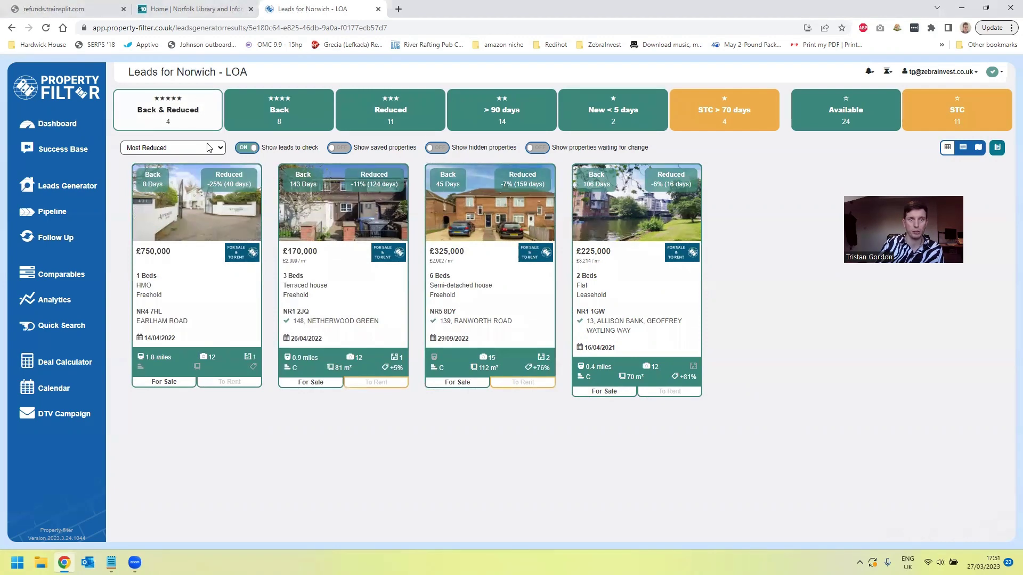
left_click(165, 285)
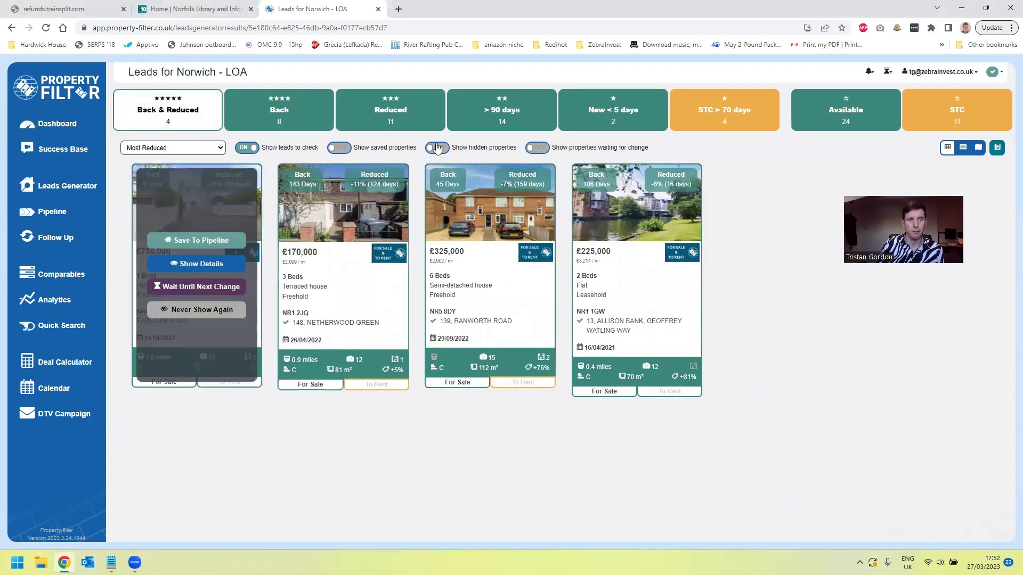
left_click(229, 264)
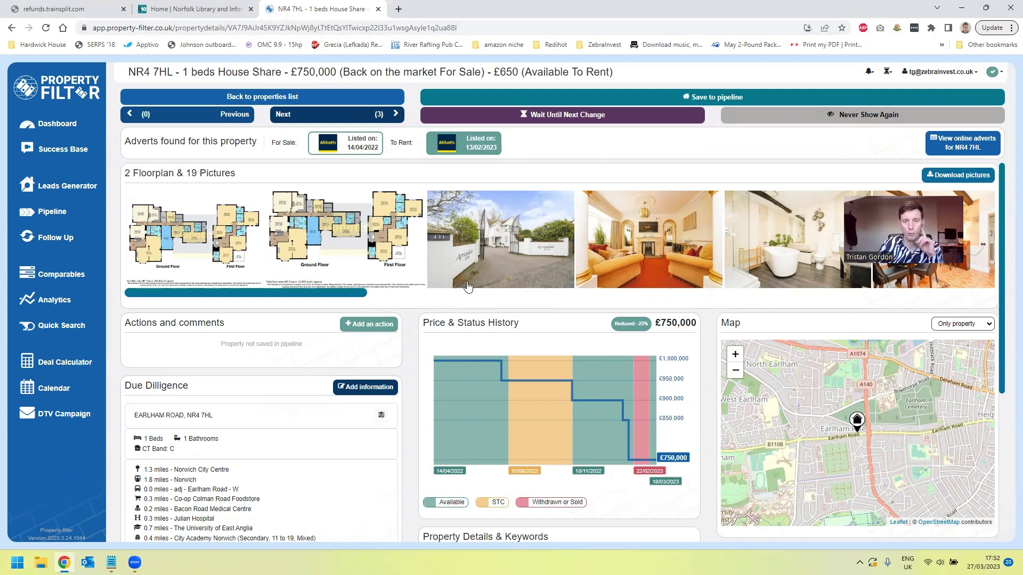
mouse_move(493, 378)
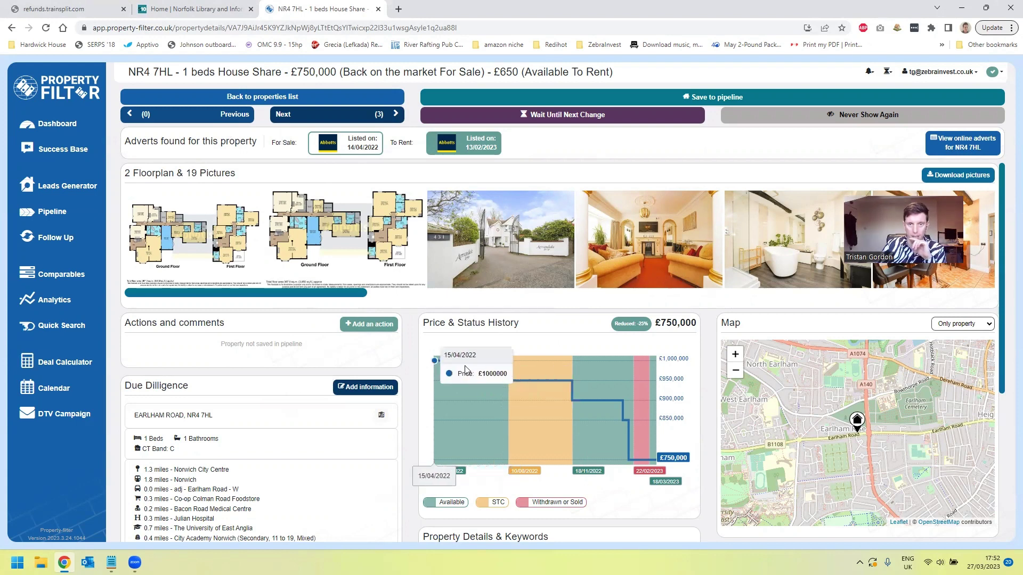
mouse_move(581, 386)
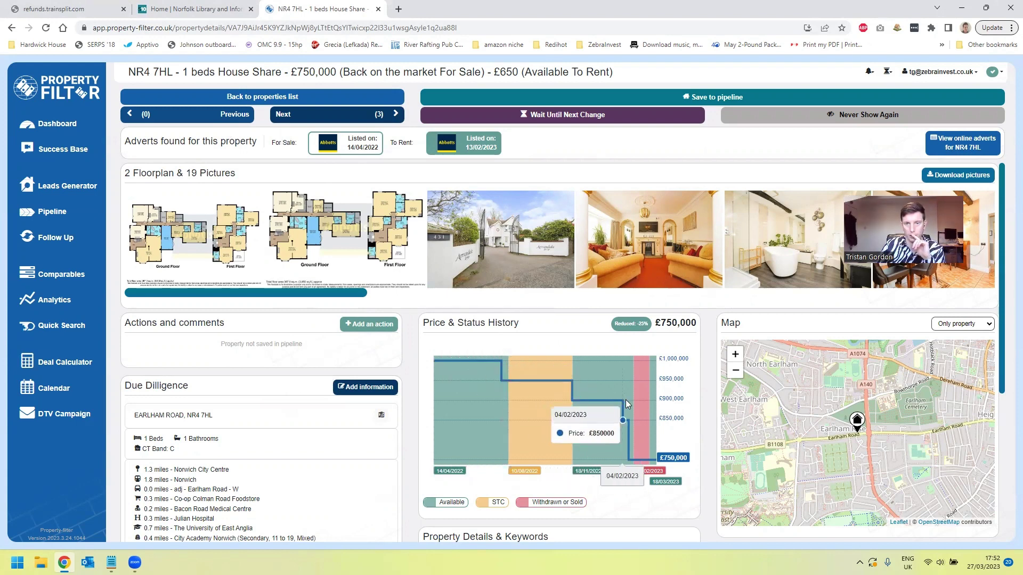
mouse_move(651, 422)
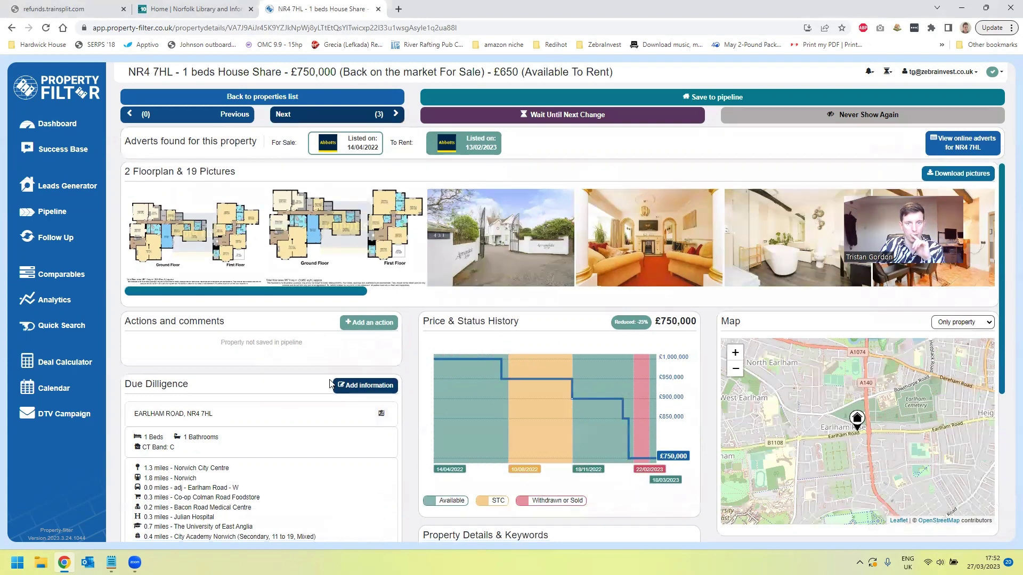
scroll(471, 438, "down", 5)
scroll(516, 434, "down", 3)
scroll(328, 433, "up", 5)
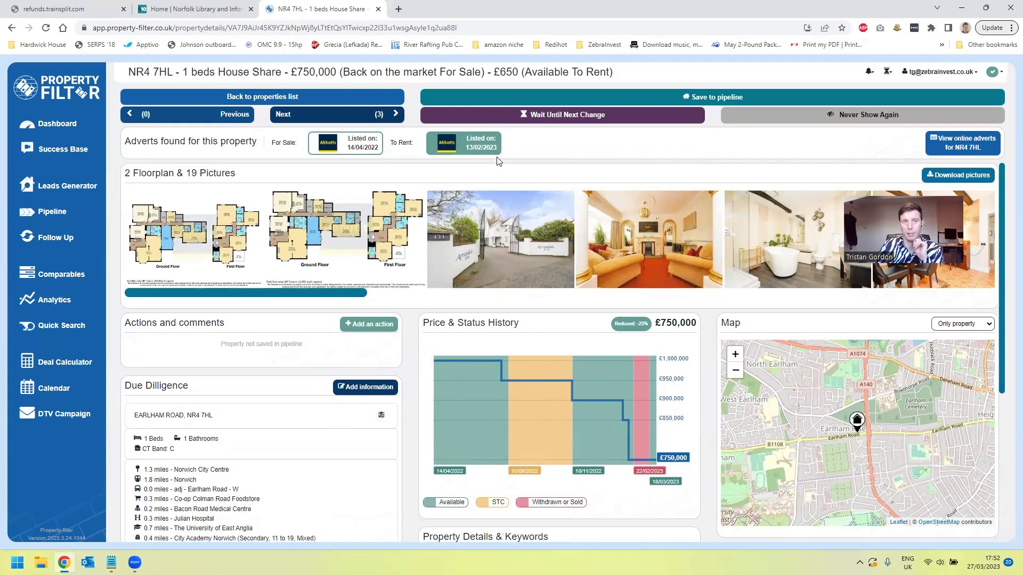
Step: Save the NR4 7HL house share to the pipeline and add an Organise Viewing action with a short comment
left_click(730, 99)
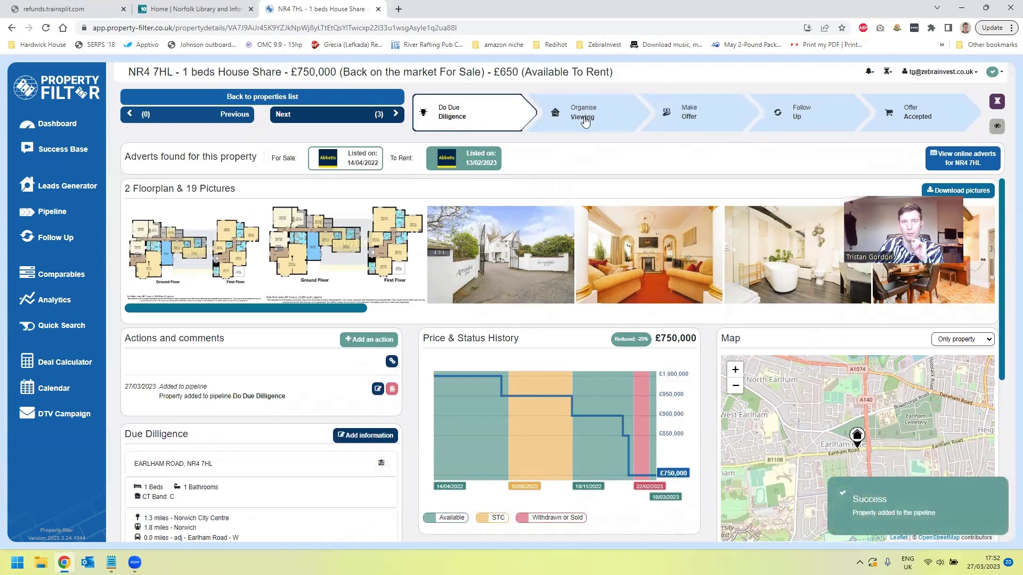
left_click(639, 115)
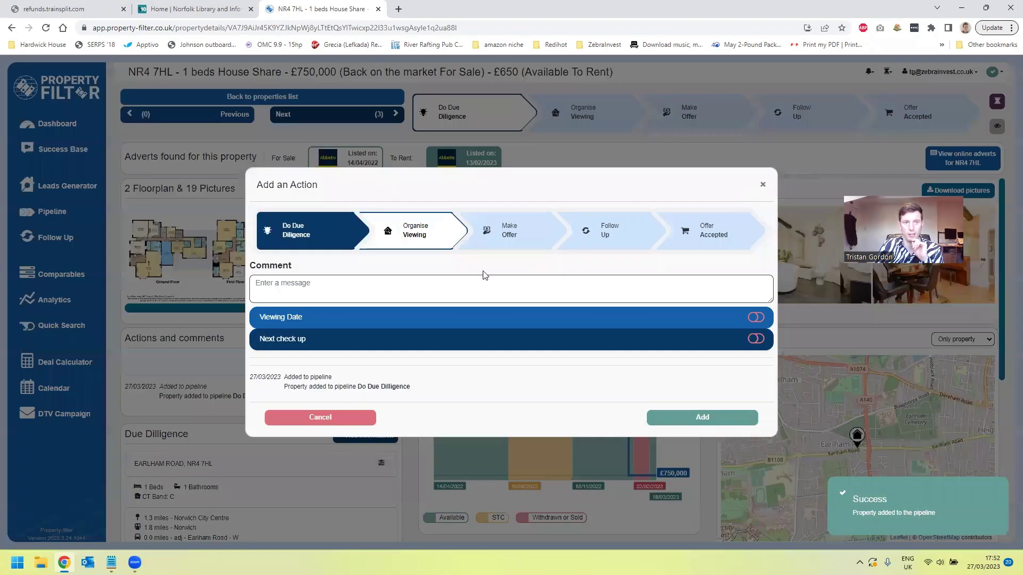
left_click(466, 284)
type("Viewing complete")
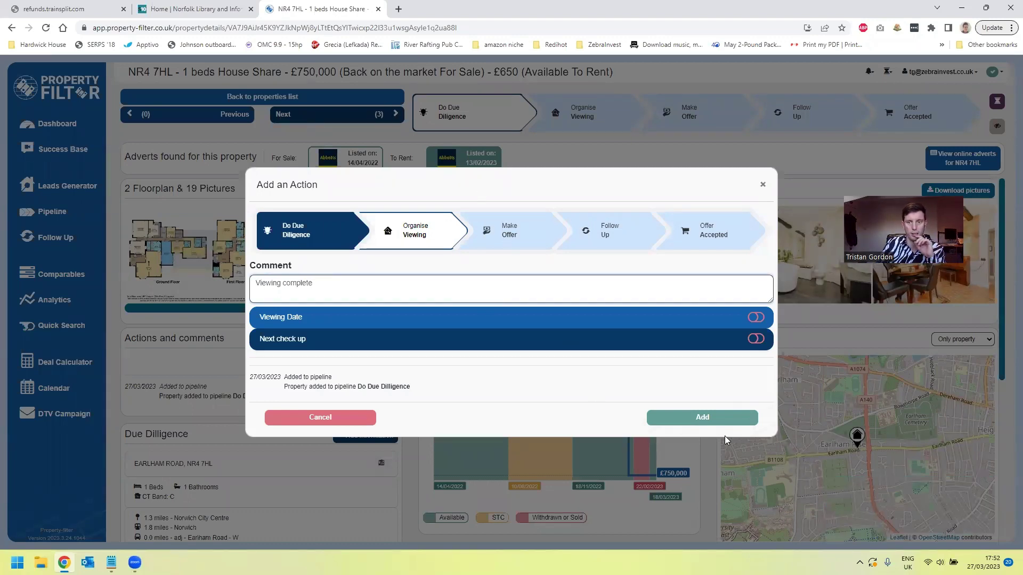
left_click(718, 418)
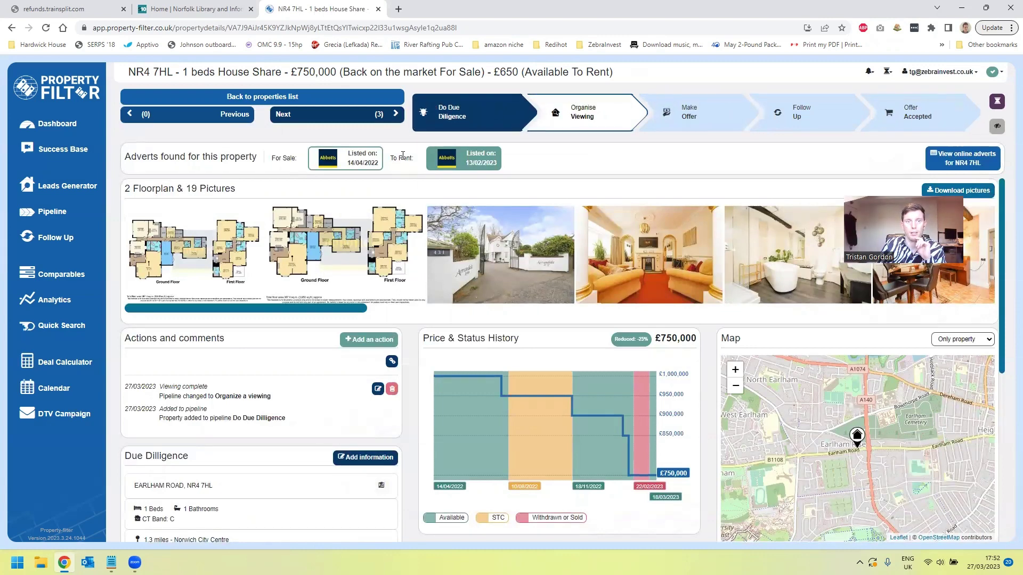
Step: Add an Organise Viewing action commented 'Follow up with estate agent', with a next check-up in 3 days
scroll(438, 339, "down", 2)
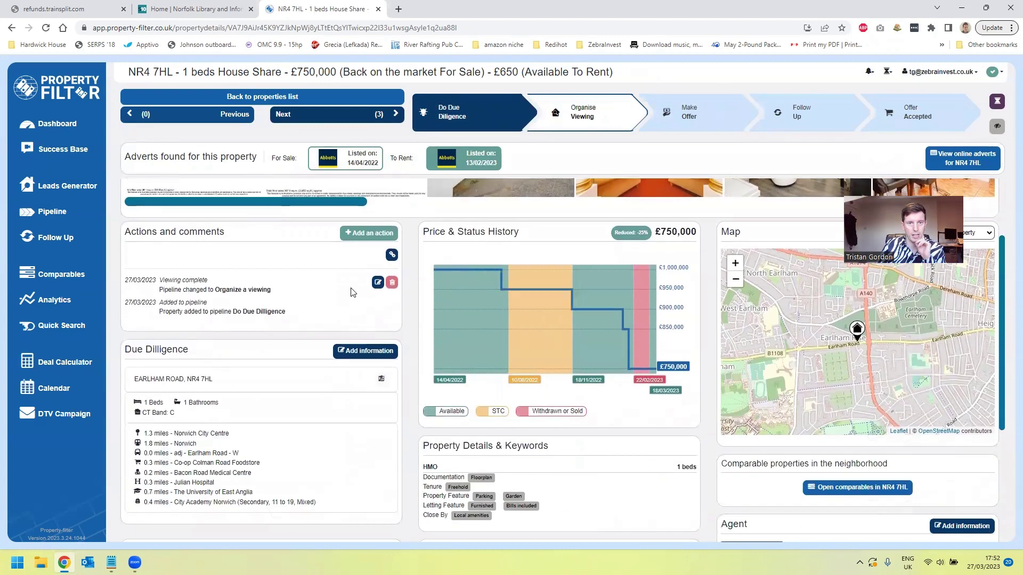
left_click(369, 233)
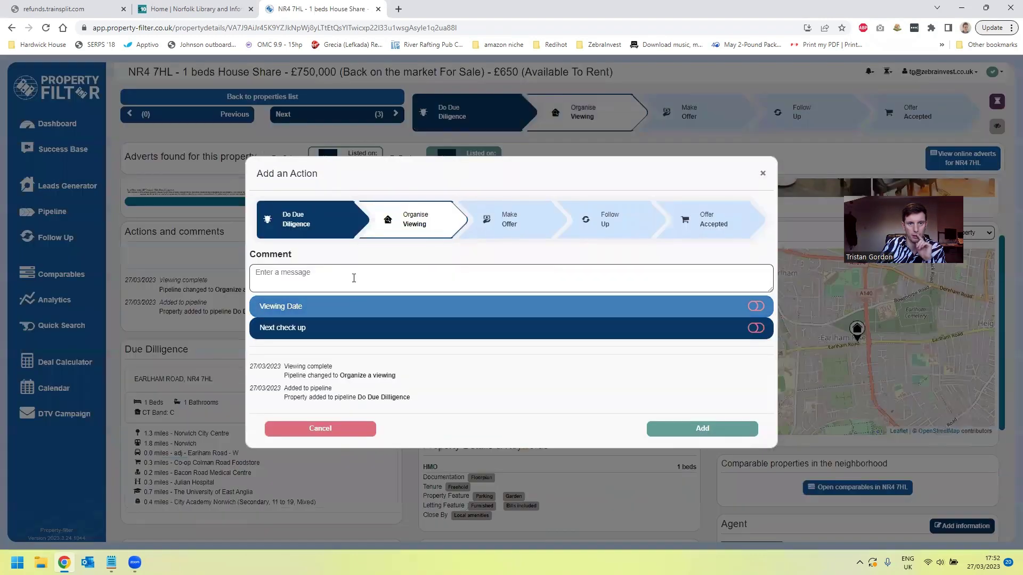
left_click(482, 224)
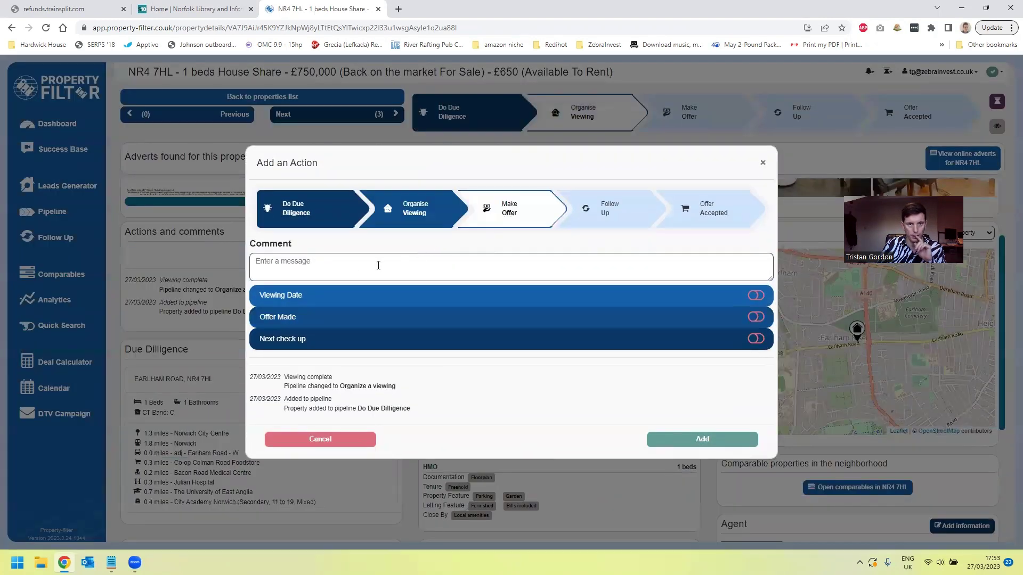
left_click(412, 210)
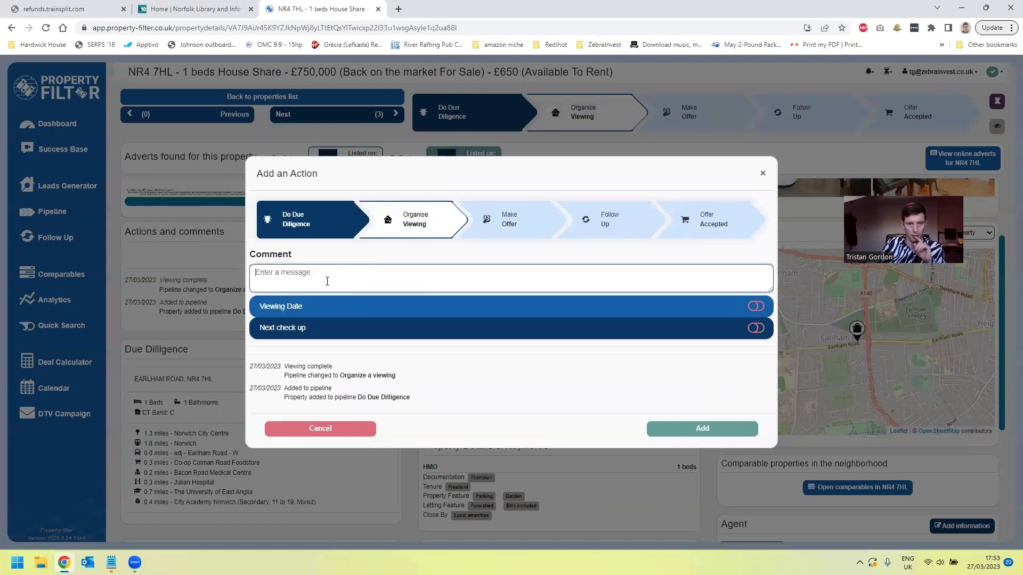
type("Follow up with estate agent")
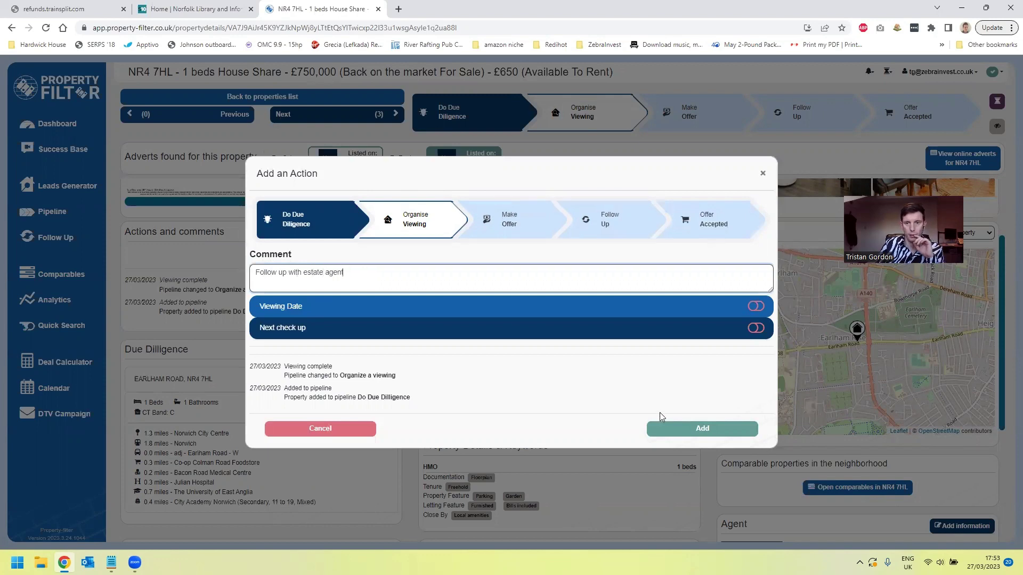
left_click(320, 307)
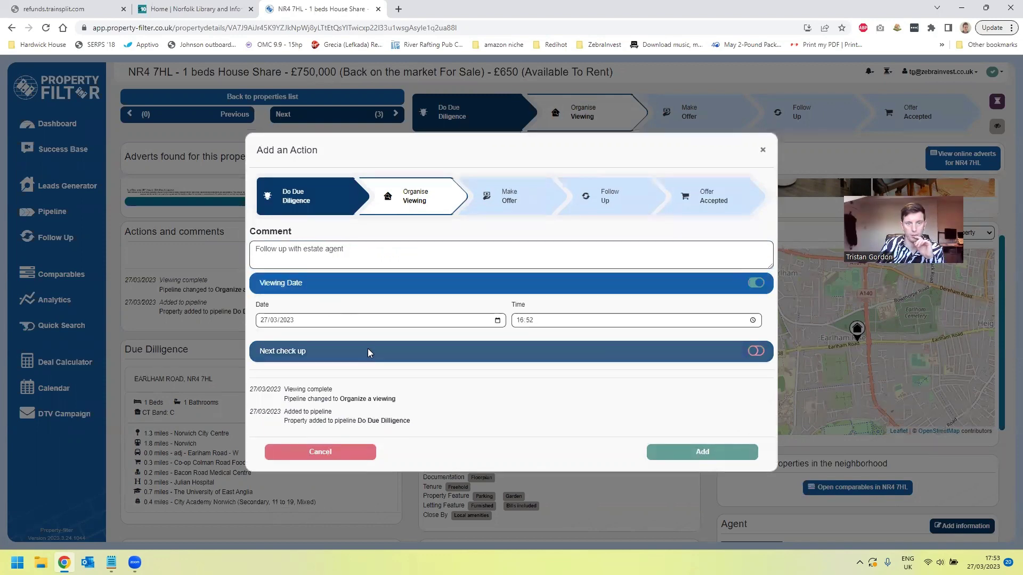
left_click(369, 350)
left_click(257, 340)
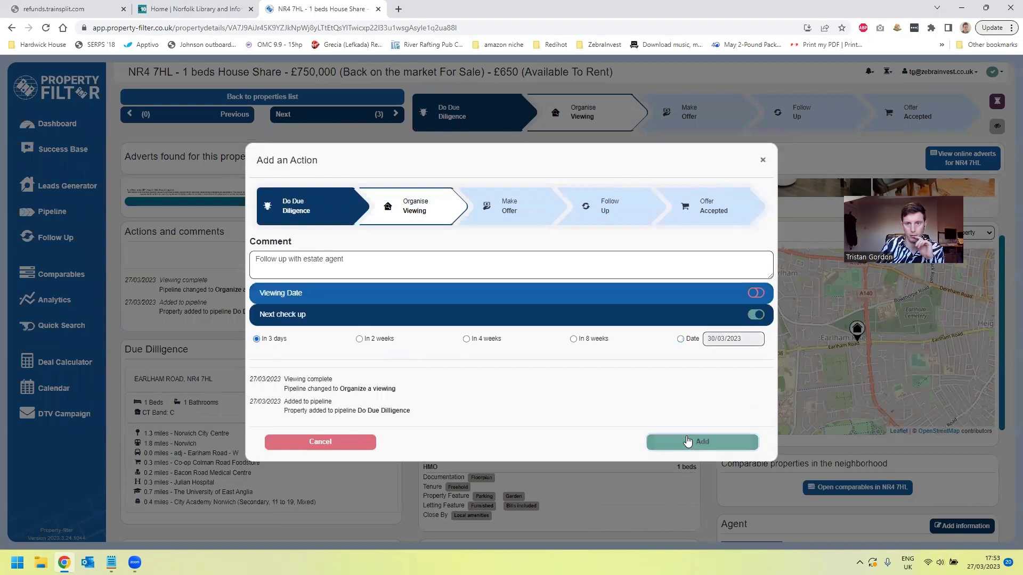
left_click(706, 443)
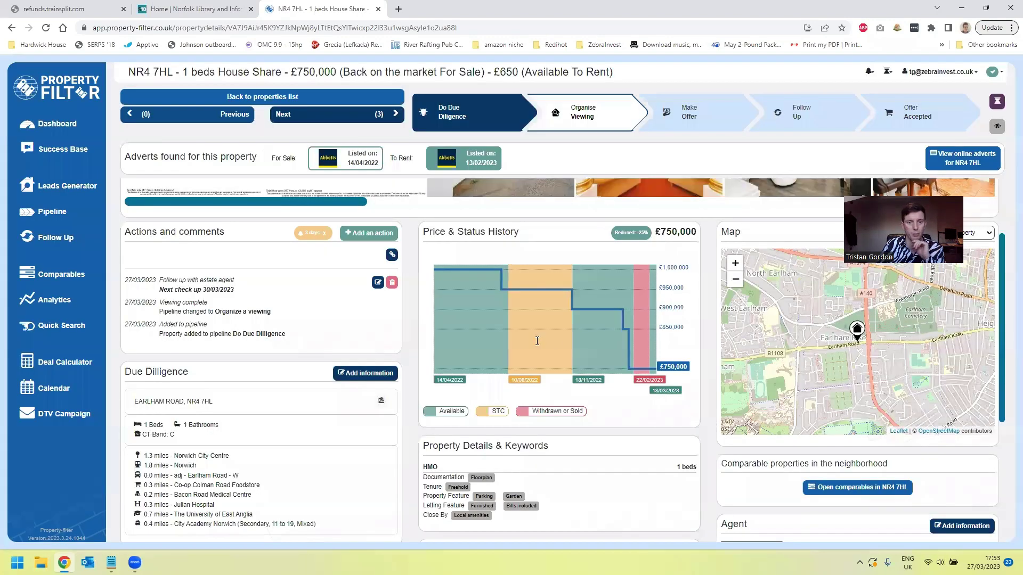
Step: Return to the Norwich - LOA leads list, where Back & Reduced shows 3 properties
scroll(534, 341, "down", 5)
scroll(158, 263, "up", 5)
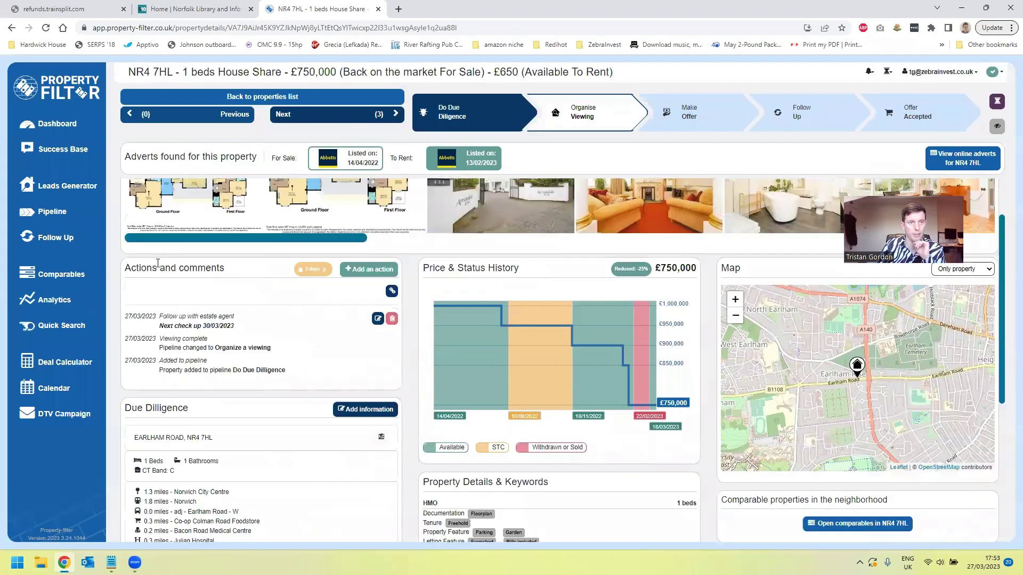
left_click(59, 186)
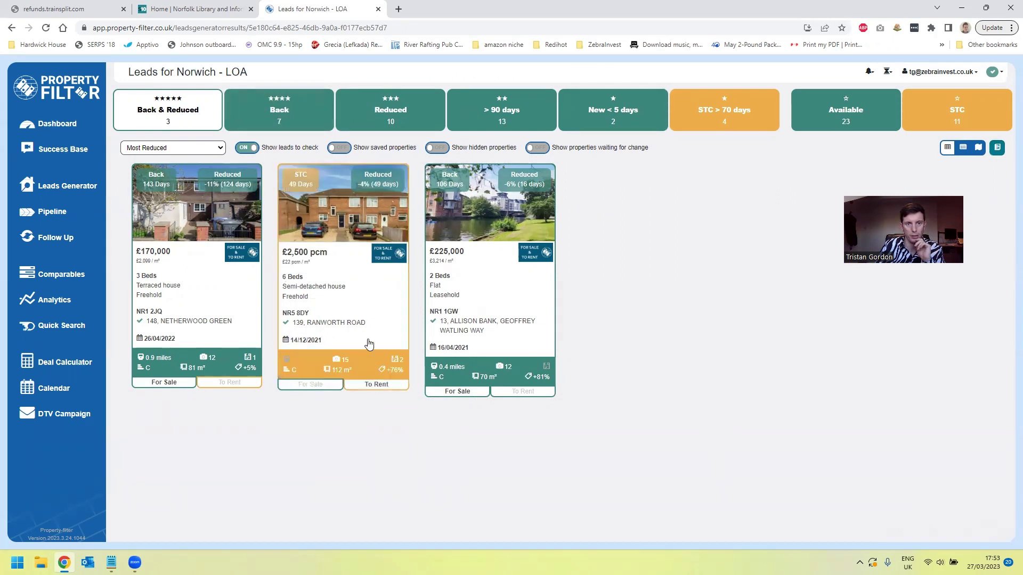
left_click(327, 302)
left_click(347, 263)
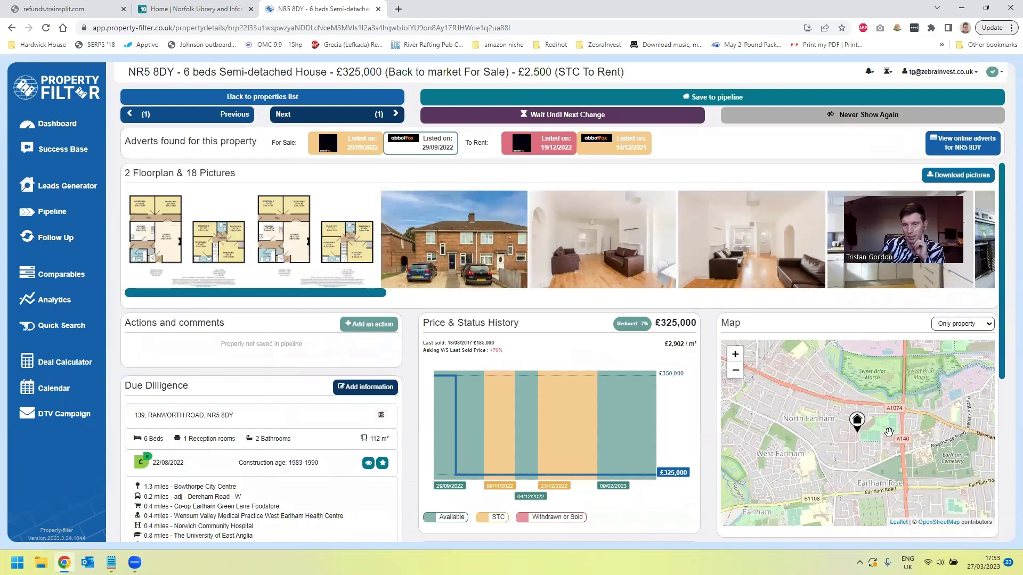
left_click(819, 118)
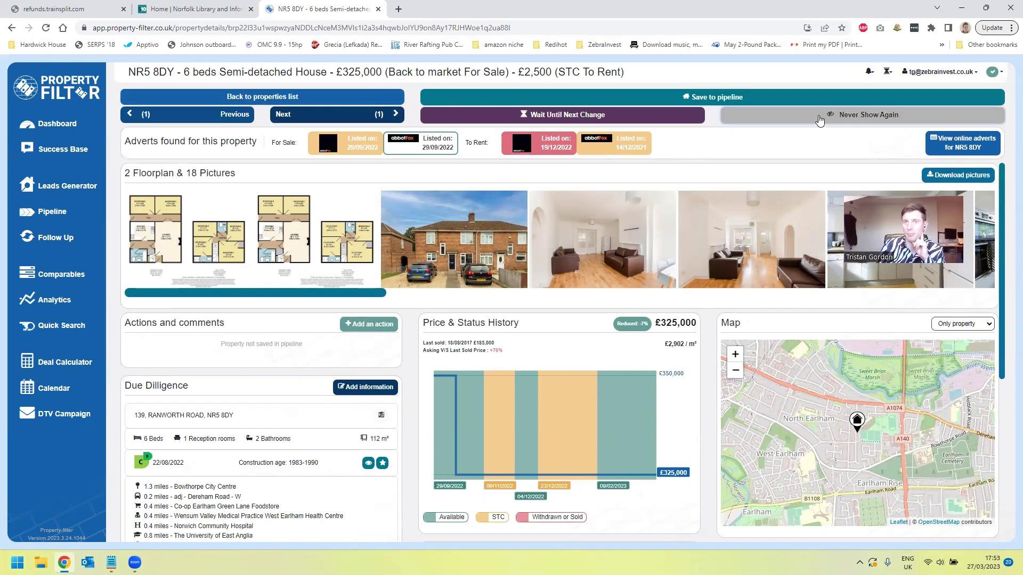
left_click(180, 94)
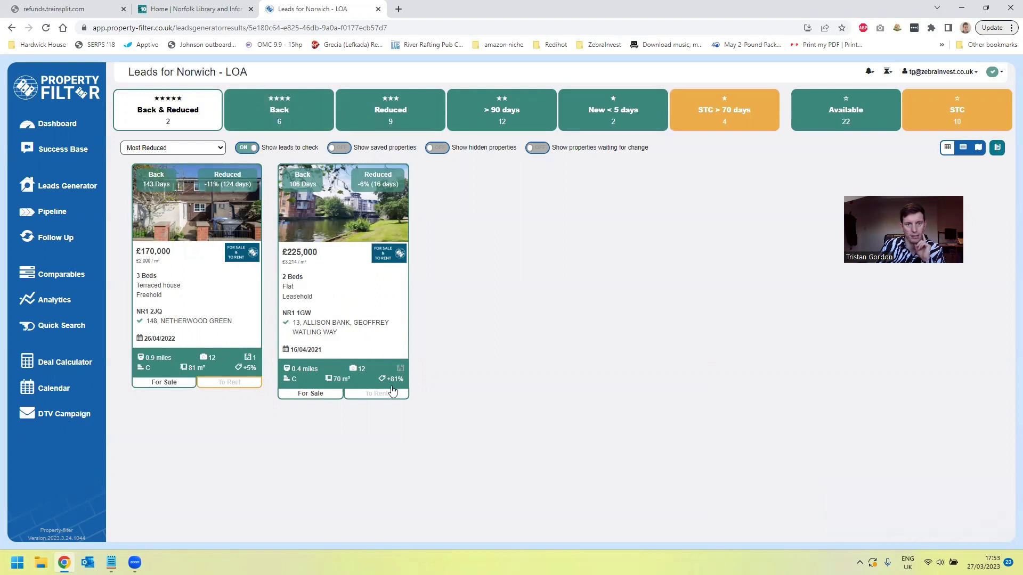
Step: Check the Allison Bank flat's rental and sale listings, then hide it with Never Show Again
left_click(376, 392)
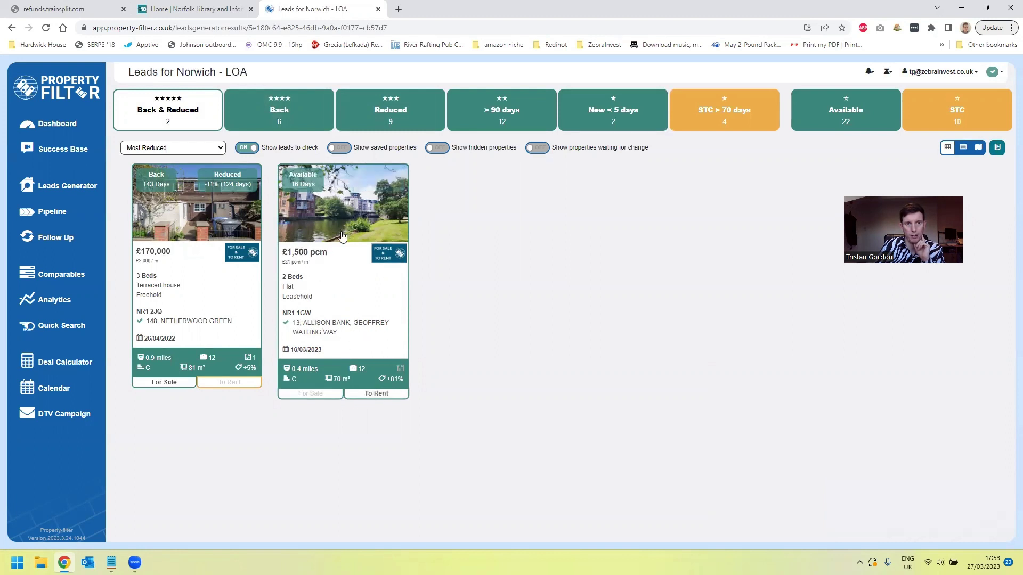
left_click(326, 394)
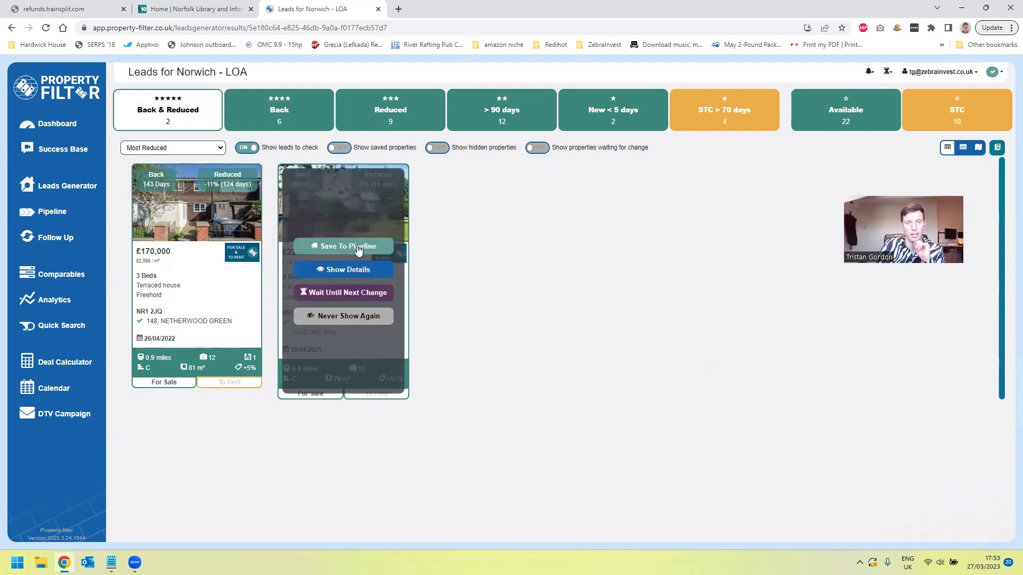
left_click(349, 314)
Step: In the Back listings, hide the Caernarvon Road detached house with Never Show Again
left_click(319, 126)
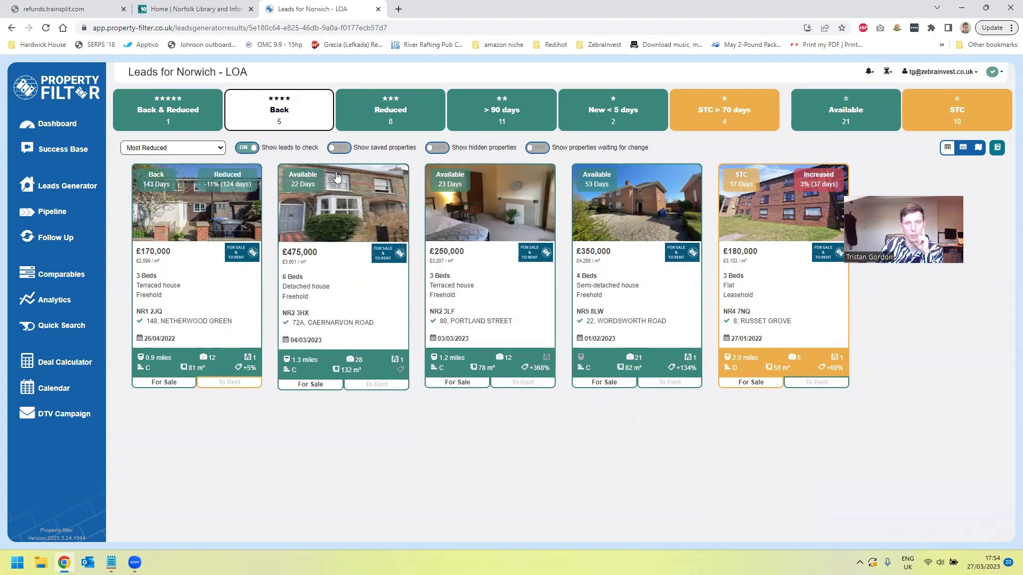
left_click(373, 382)
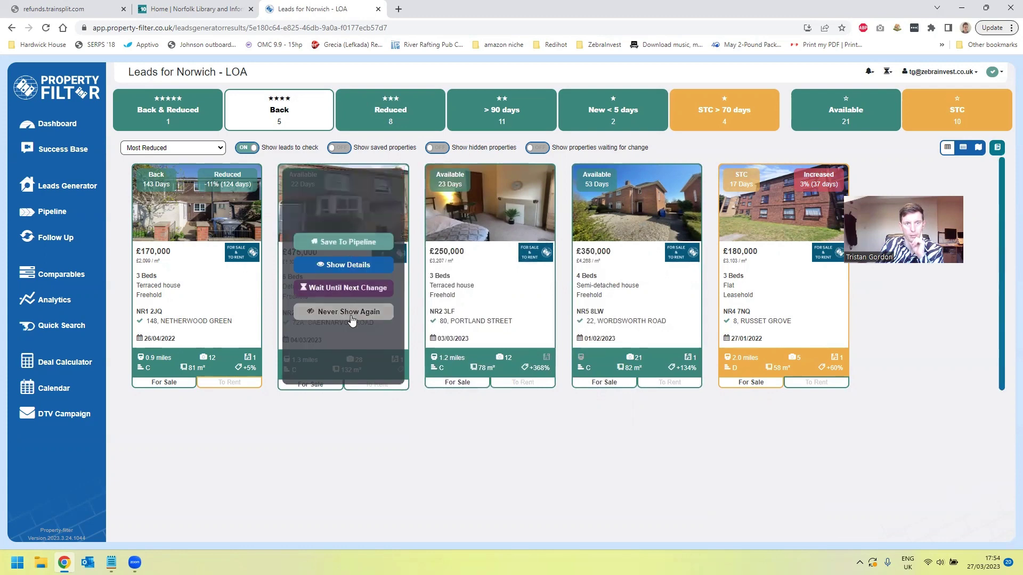
left_click(351, 314)
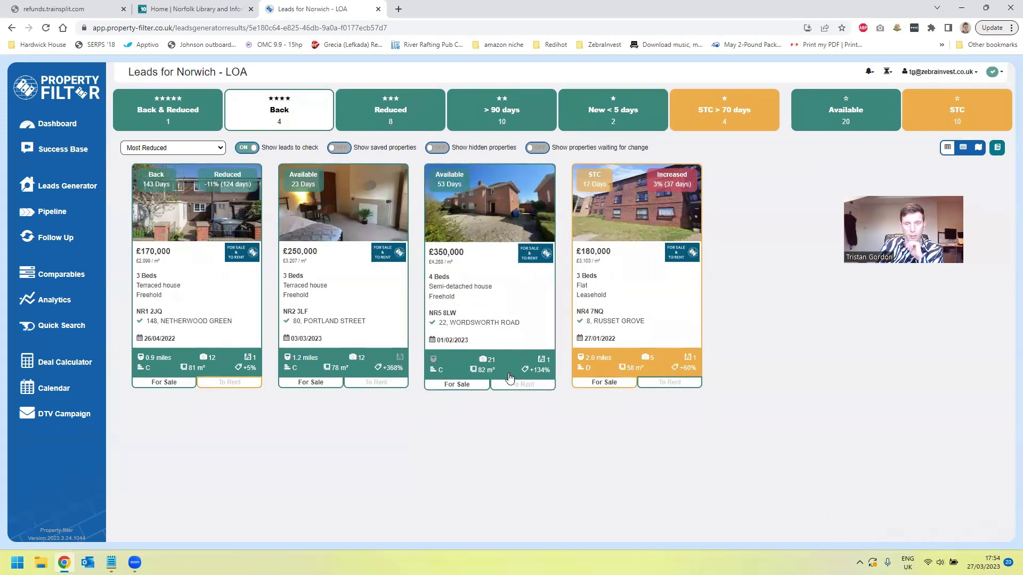
left_click(510, 383)
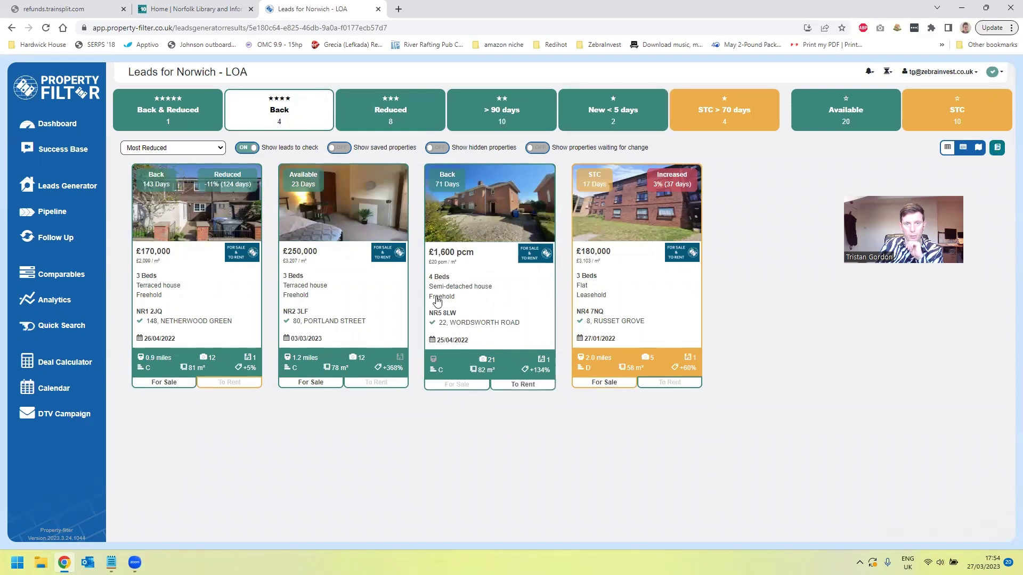
left_click(457, 384)
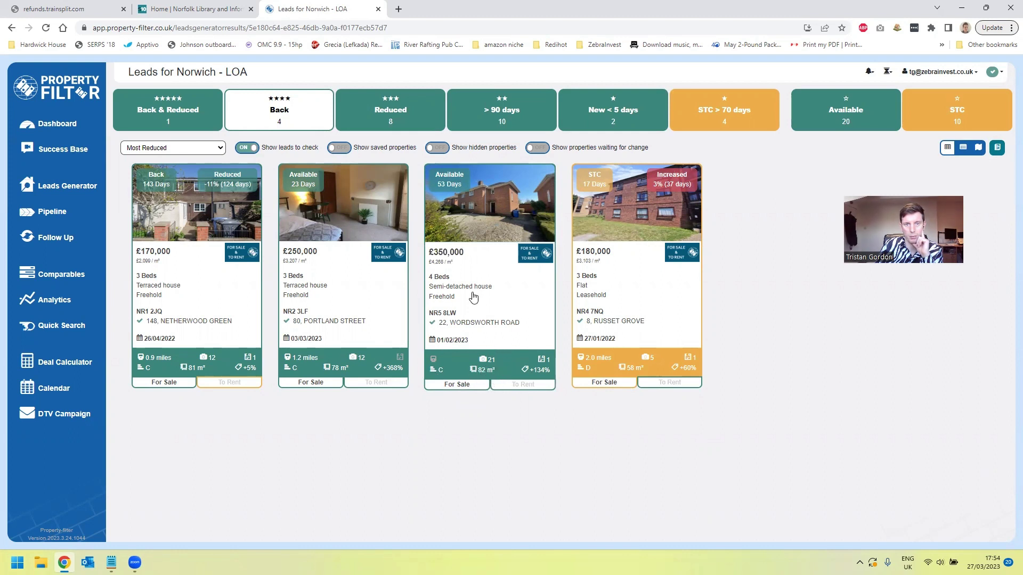
left_click(510, 385)
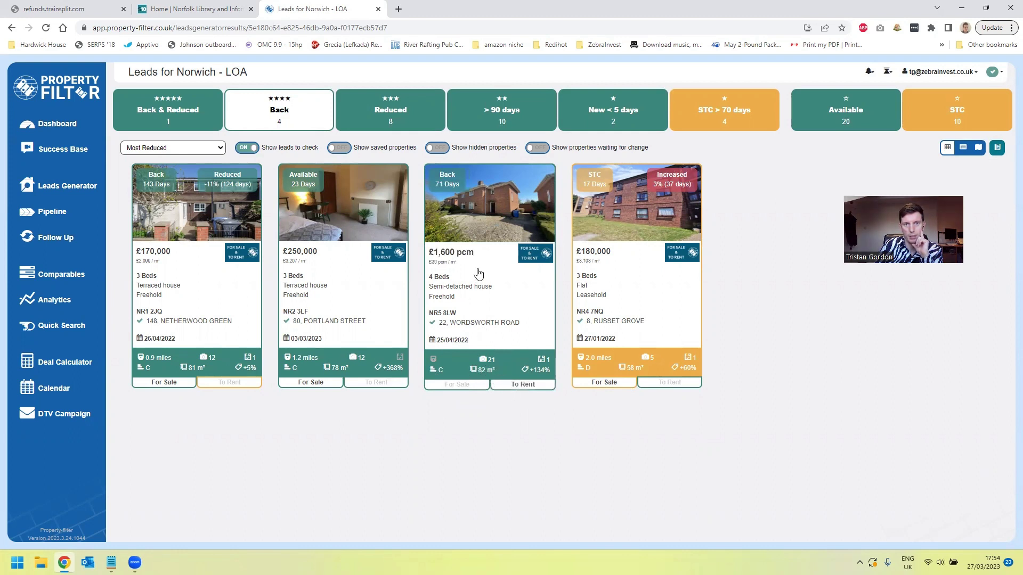
left_click(467, 302)
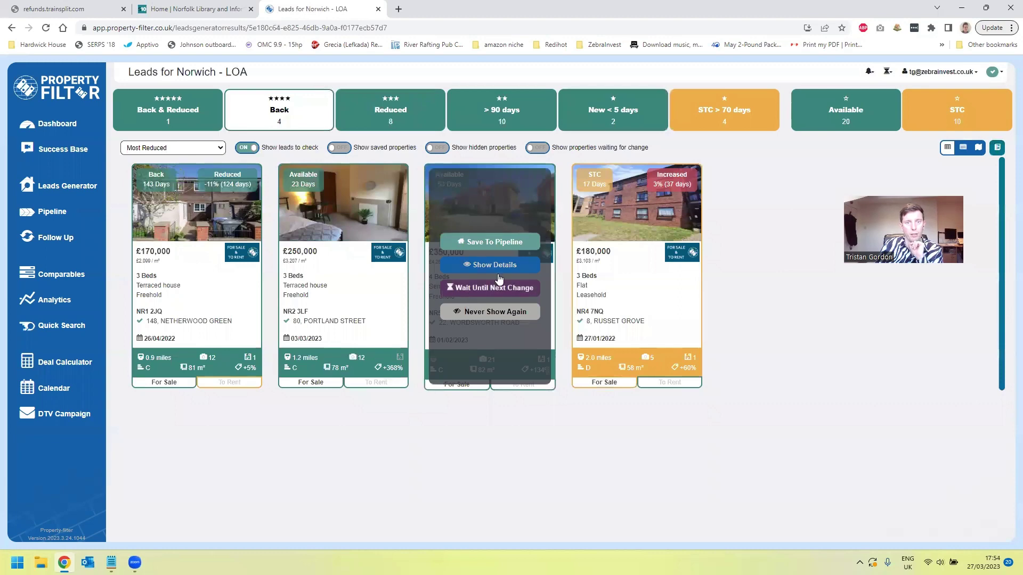
left_click(496, 266)
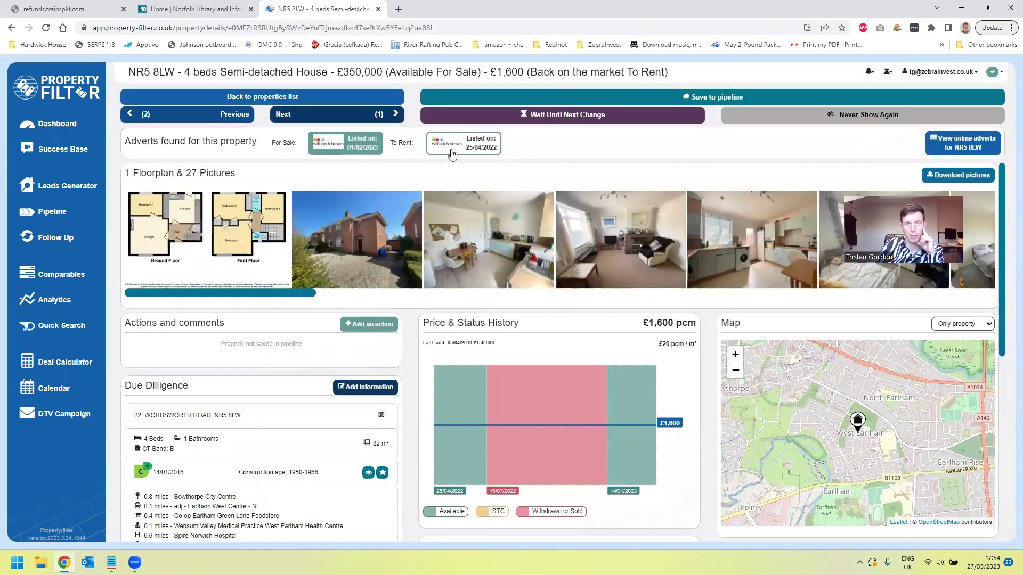
Step: Review the NR5 8LW sale advert's pictures and price history, then add it to Wait Until Next Change
left_click(373, 154)
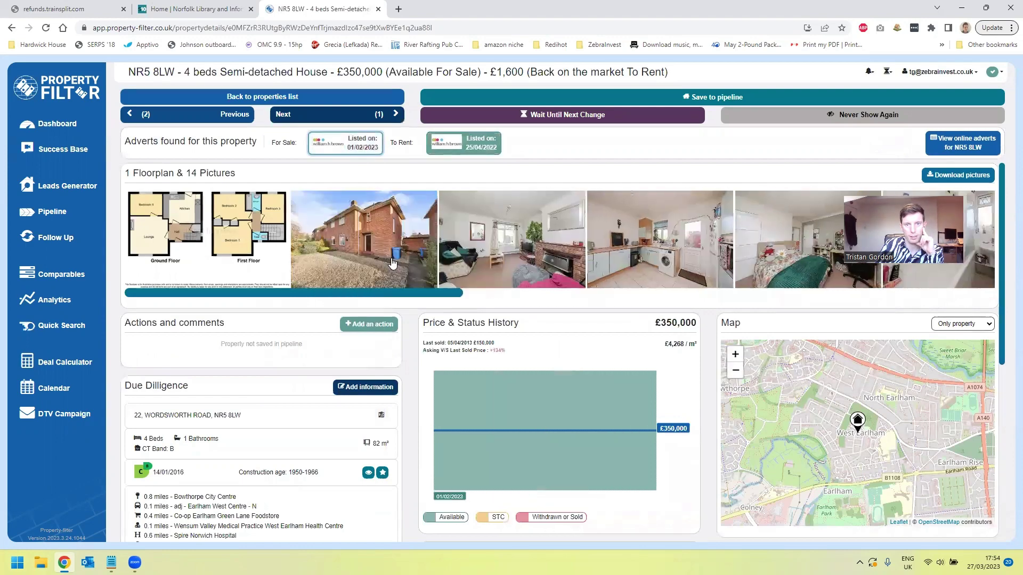
scroll(462, 337, "down", 3)
scroll(255, 373, "down", 3)
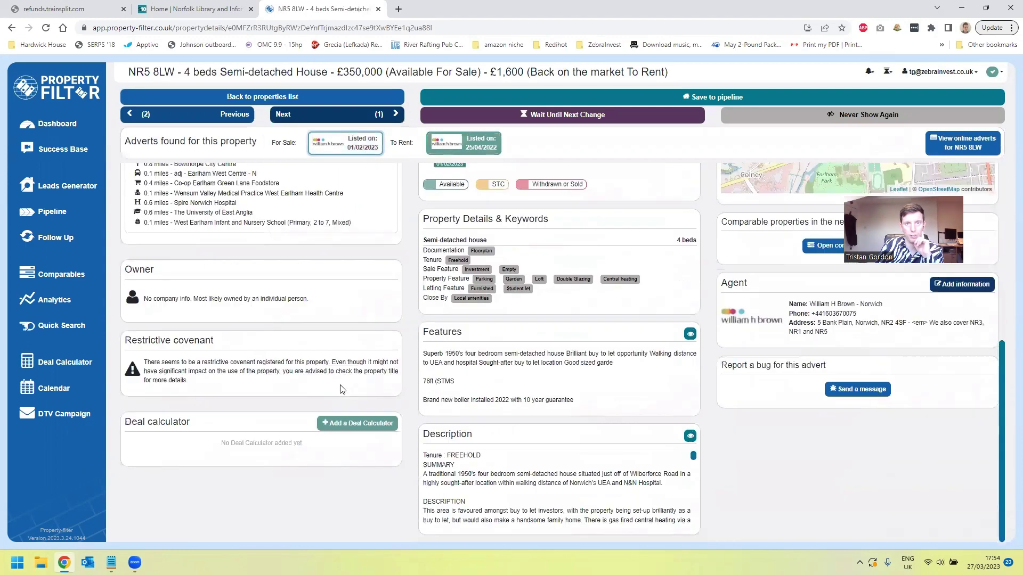
scroll(337, 388, "up", 6)
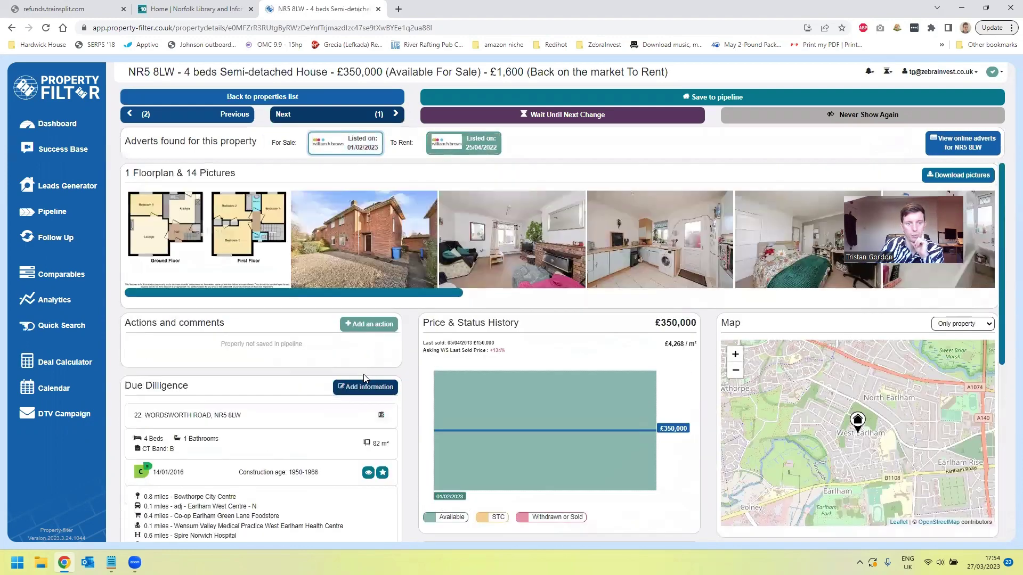
scroll(365, 376, "down", 3)
scroll(365, 376, "up", 1)
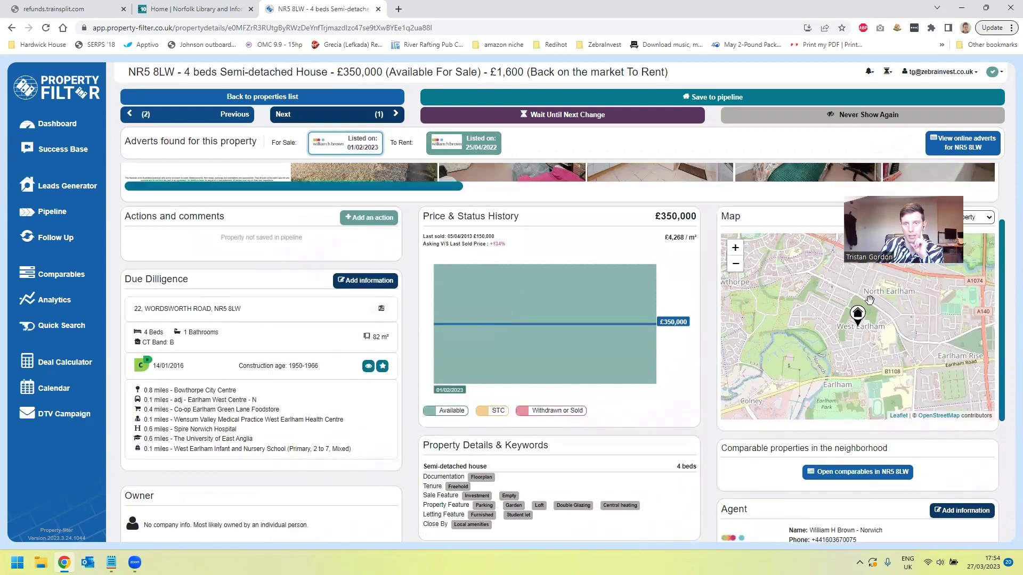
mouse_move(619, 277)
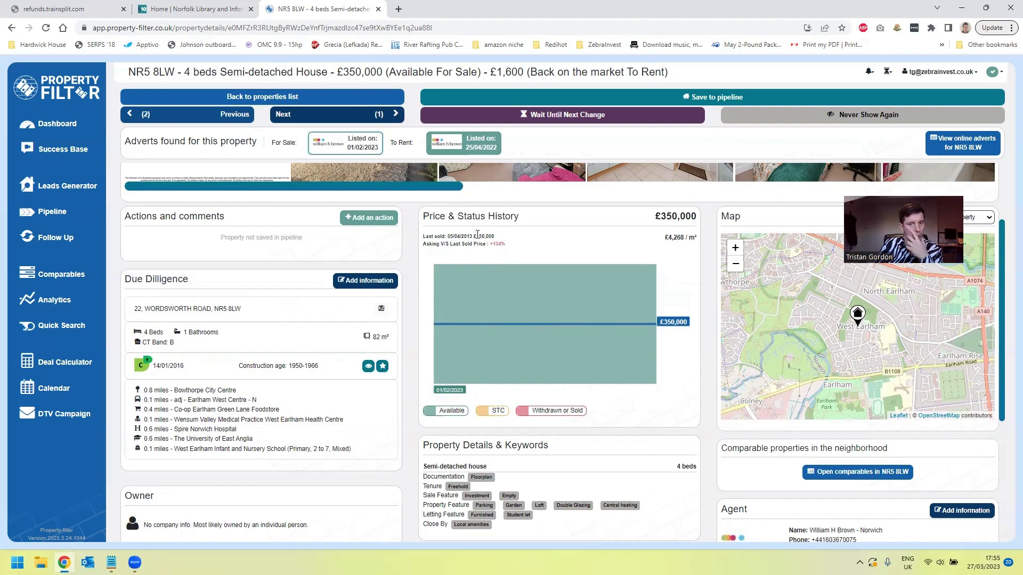
scroll(534, 323, "down", 4)
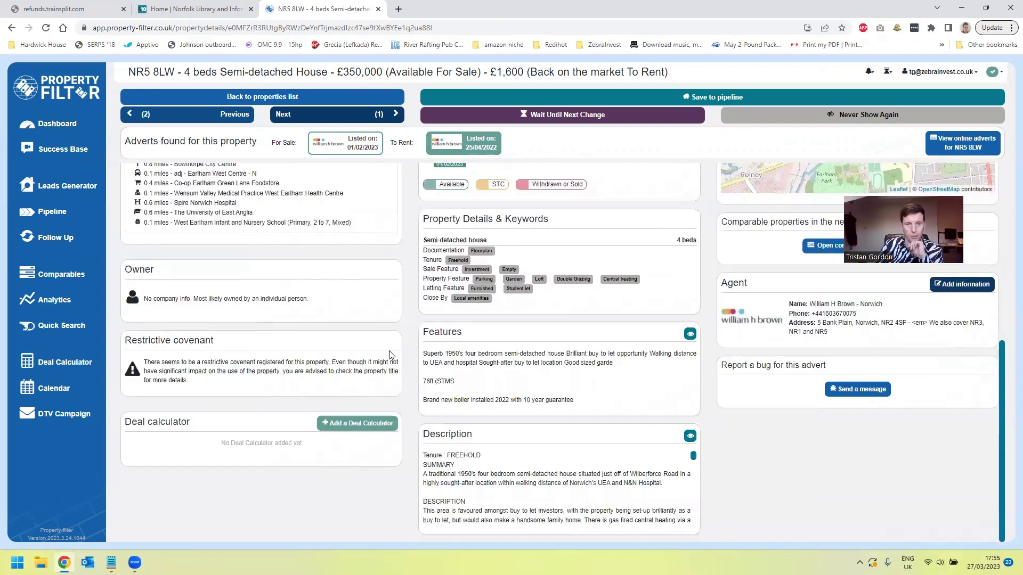
scroll(615, 484, "down", 3)
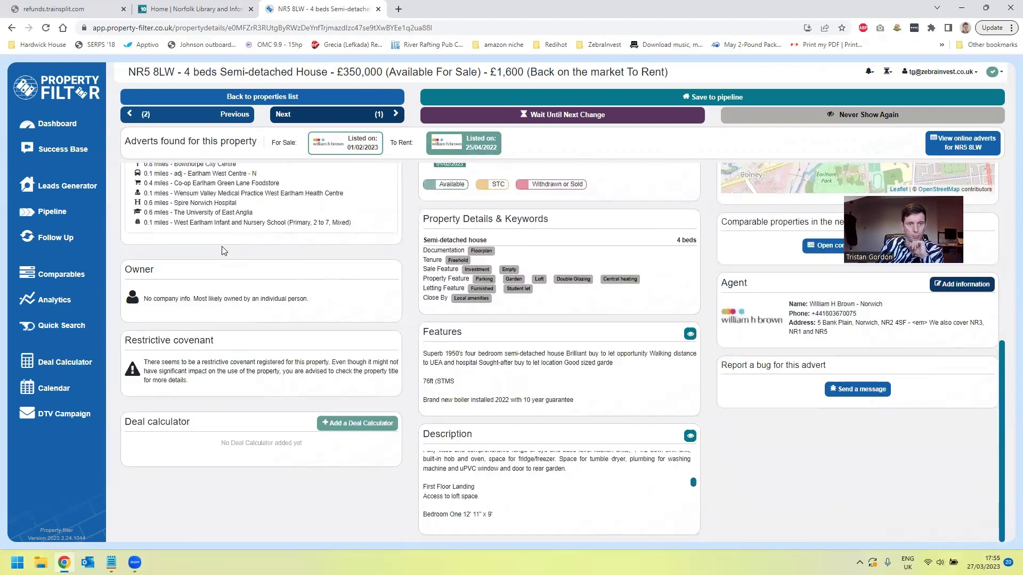
scroll(438, 256, "up", 4)
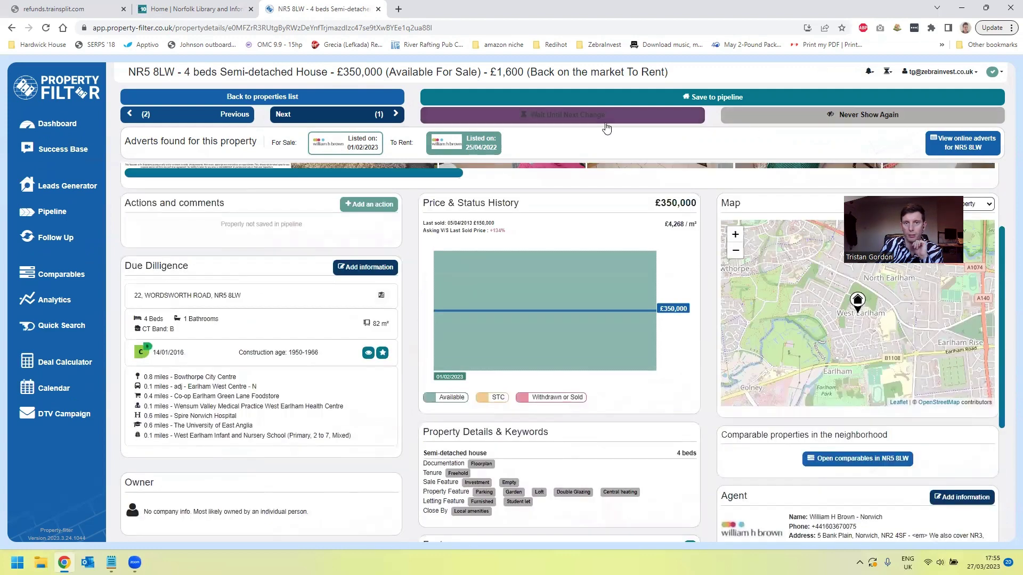
left_click(569, 121)
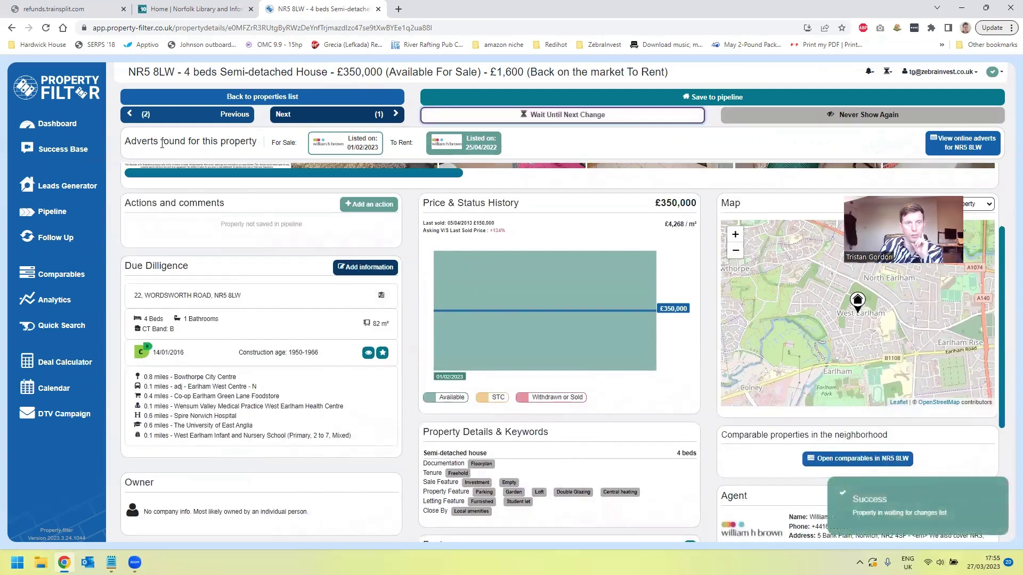
Step: Return to the Norwich LOA leads and filter them by the Reduced and then Available tiles
left_click(165, 101)
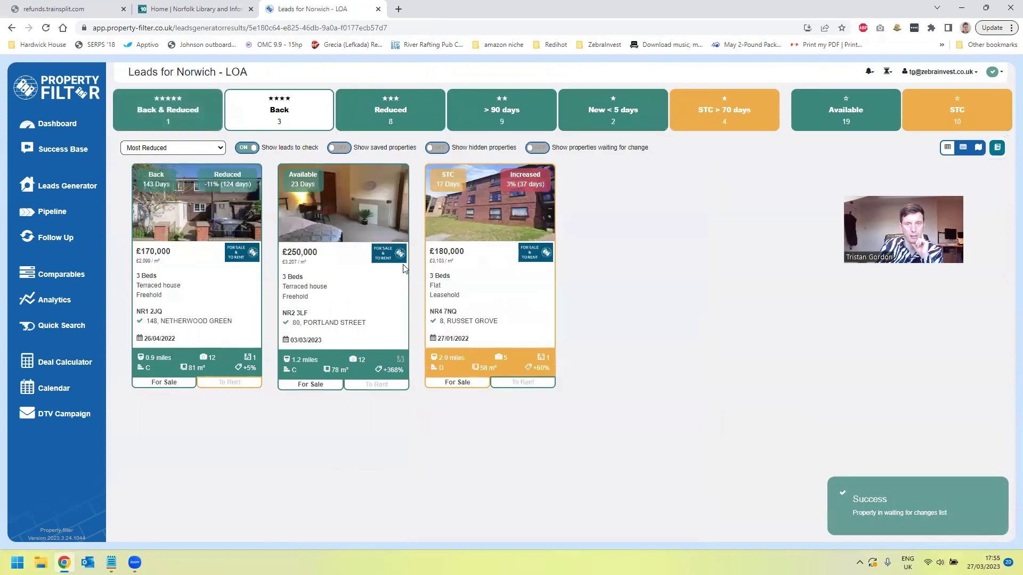
left_click(392, 109)
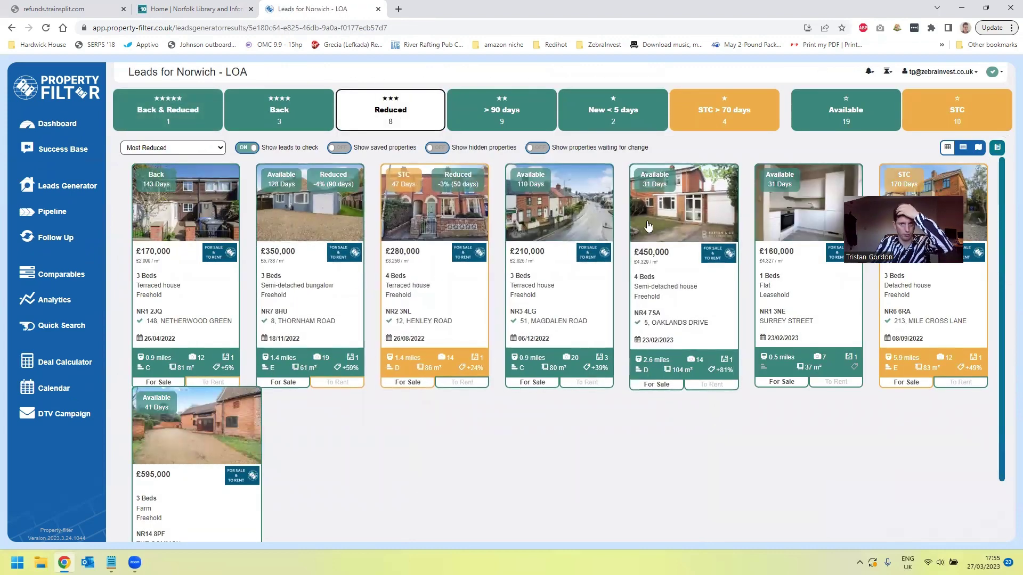
left_click(847, 109)
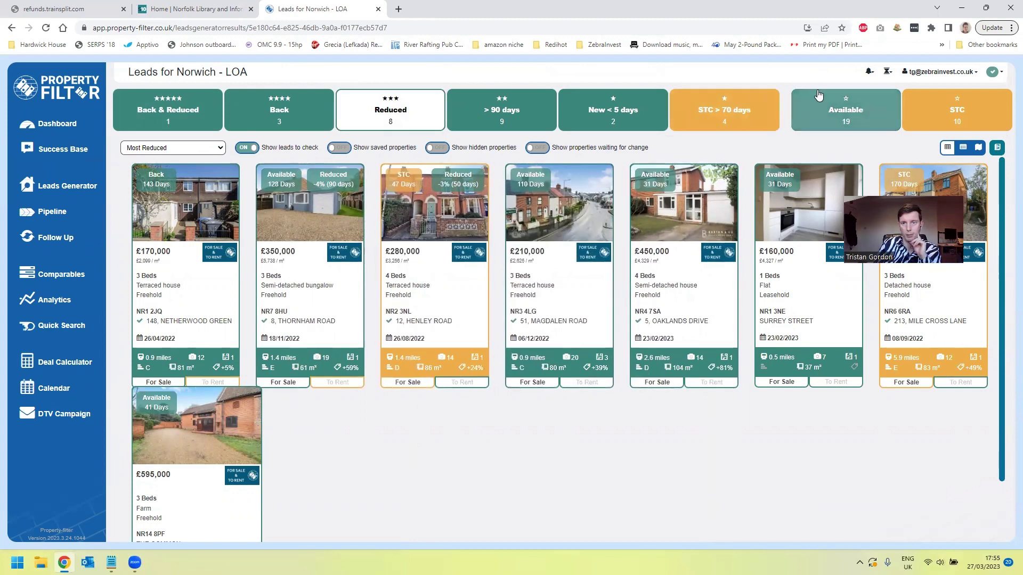
left_click(824, 116)
Step: From the lead searches overview, check the leads for the Norwich - Short Lease search
left_click(100, 185)
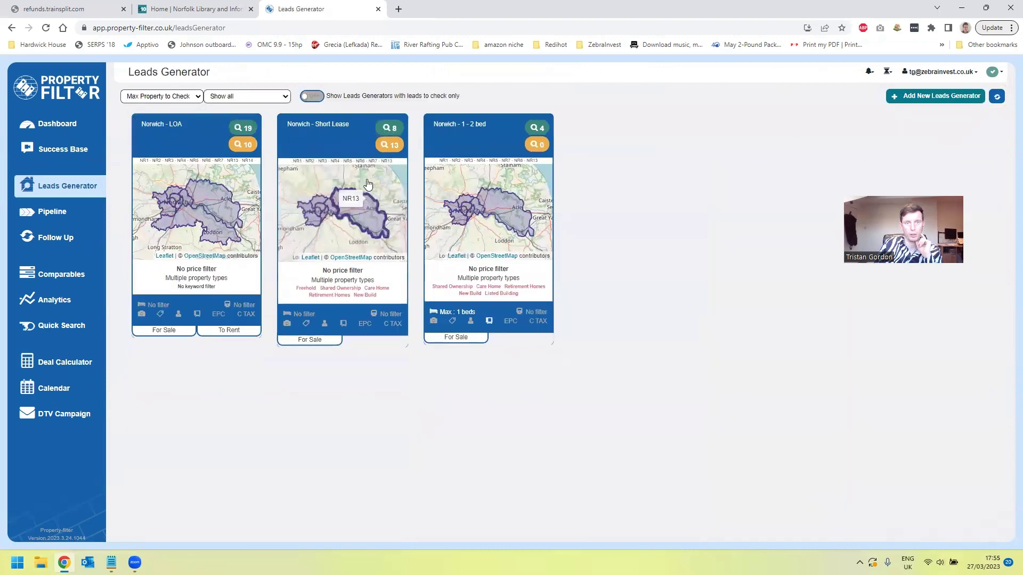
mouse_move(332, 149)
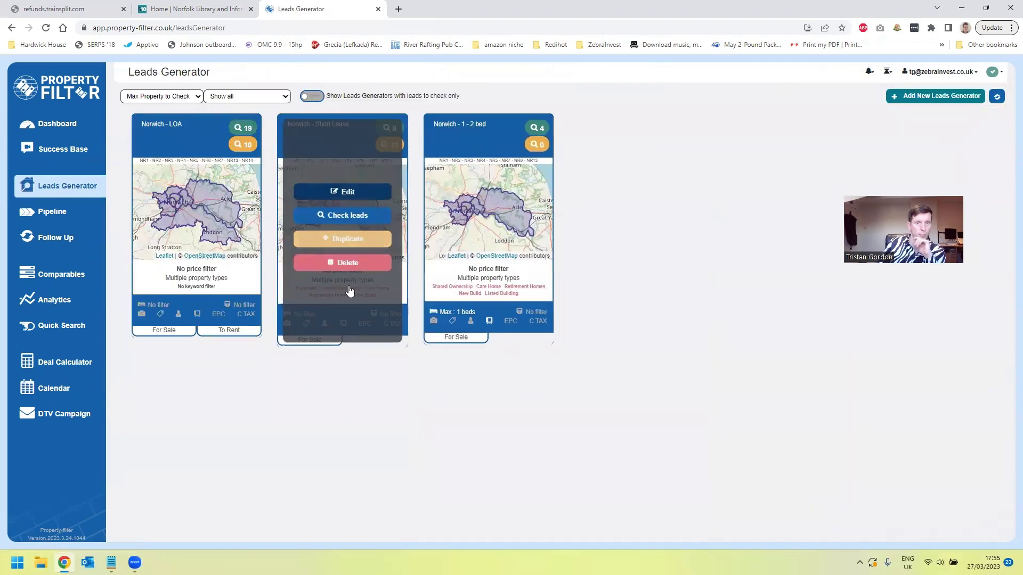
left_click(339, 216)
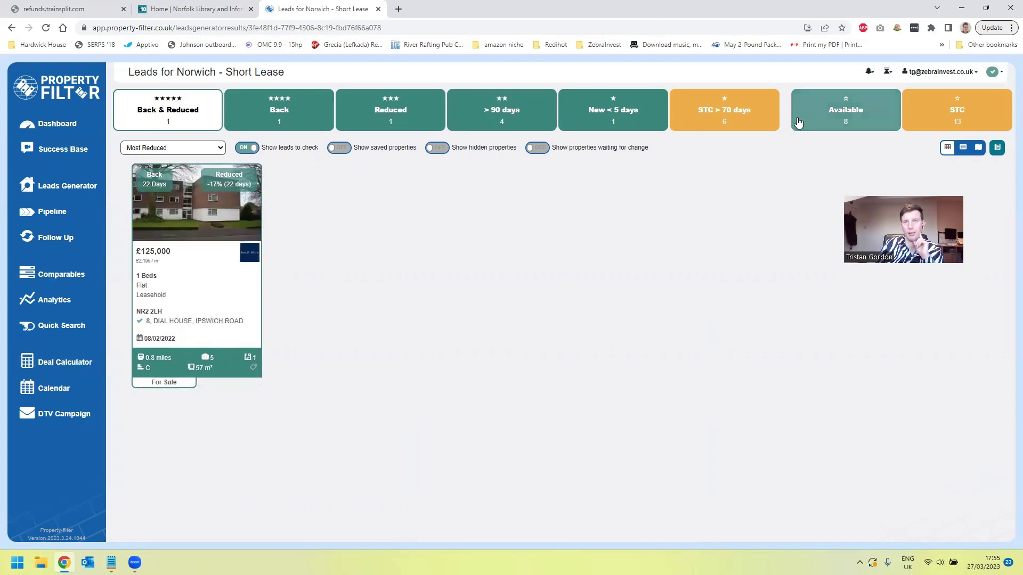
Step: Show the available Short Lease leads sorted by Lowest Price per Surface Area
left_click(798, 122)
scroll(184, 397, "down", 2)
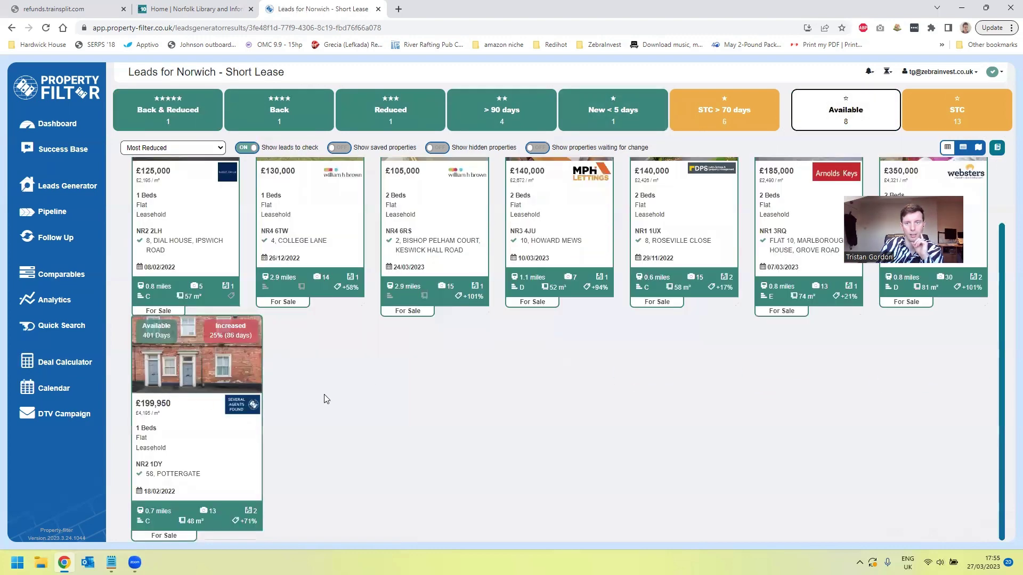
scroll(369, 381, "up", 2)
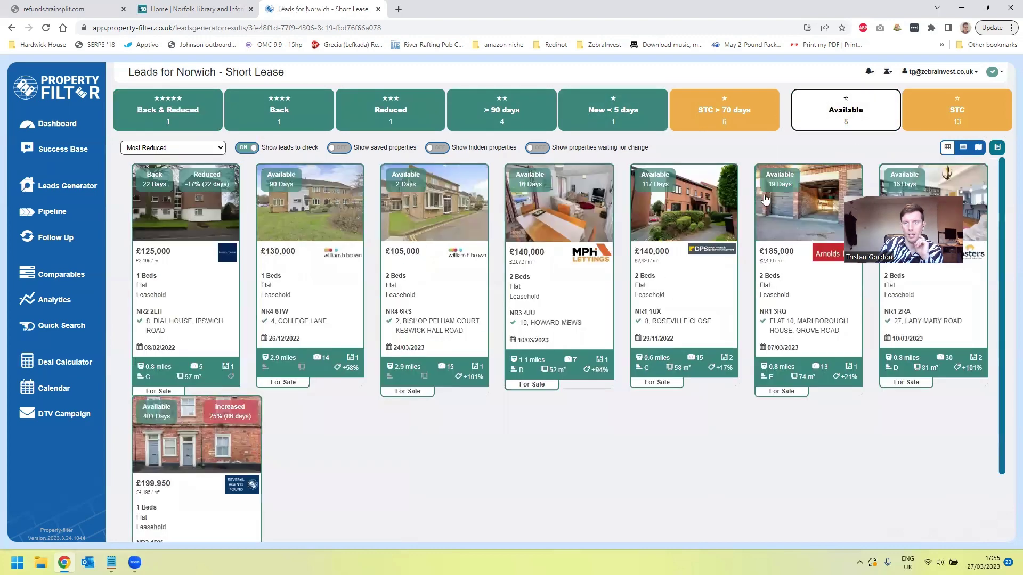
left_click(213, 149)
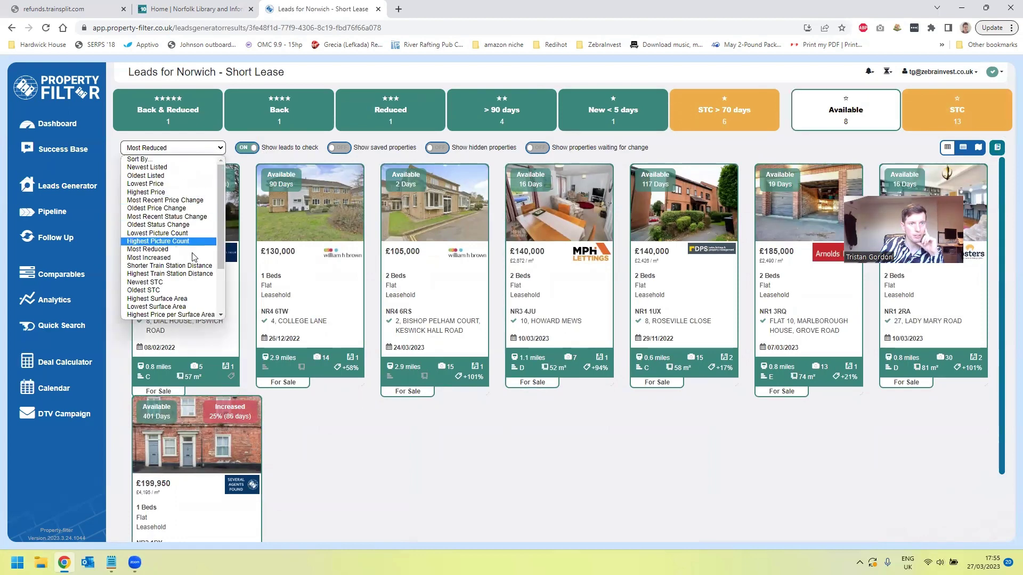
left_click_drag(223, 256, 221, 306)
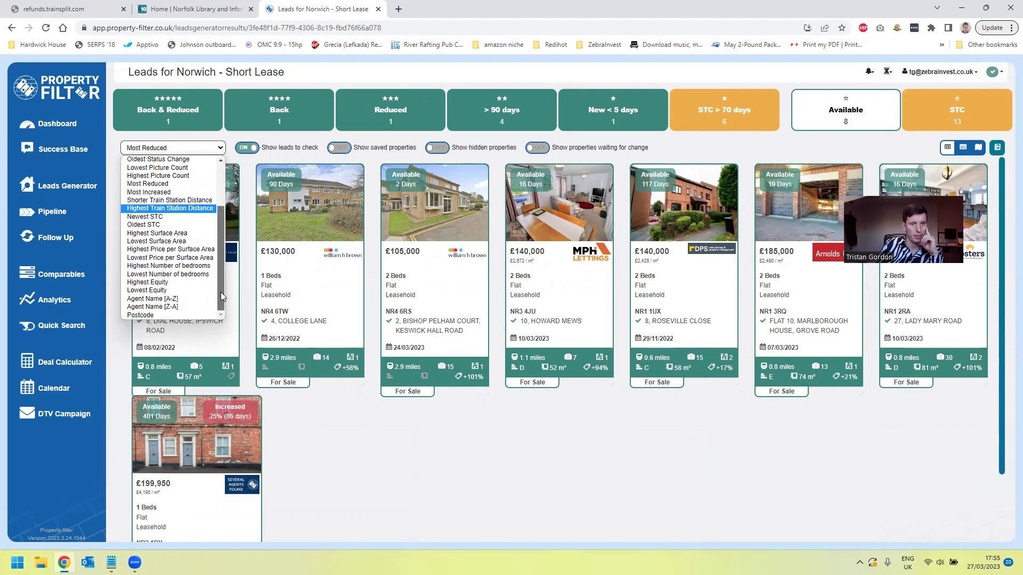
left_click_drag(220, 290, 221, 276)
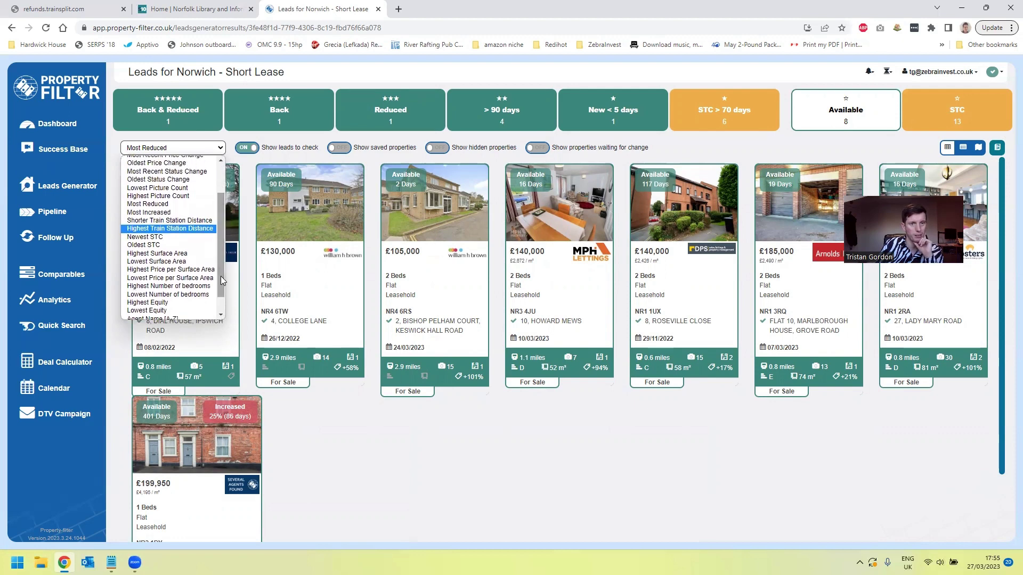
left_click(181, 277)
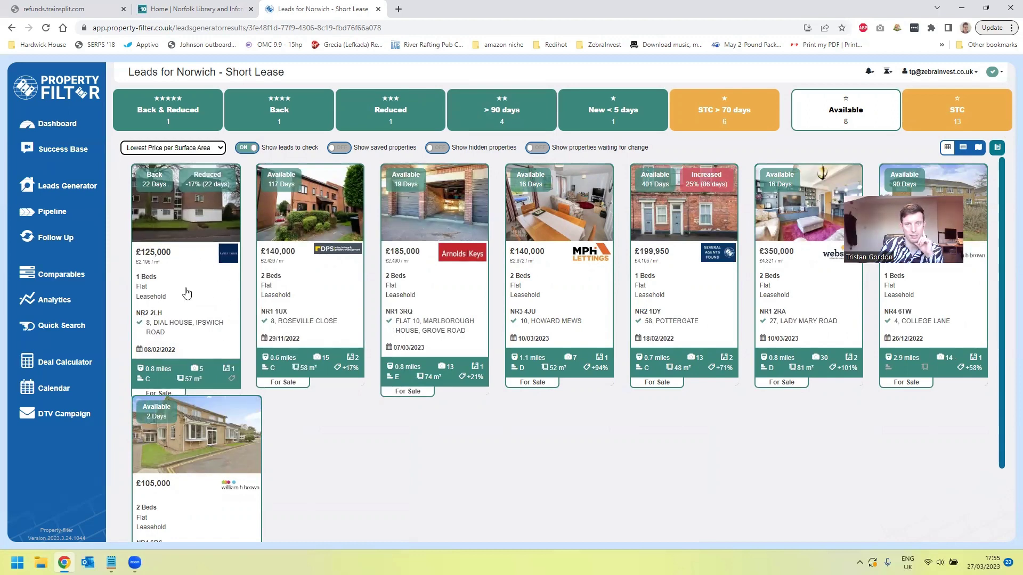
Step: Save the NR2 2LH flat to the pipeline and open the NR1 3RQ flat's details
left_click(178, 289)
left_click(185, 235)
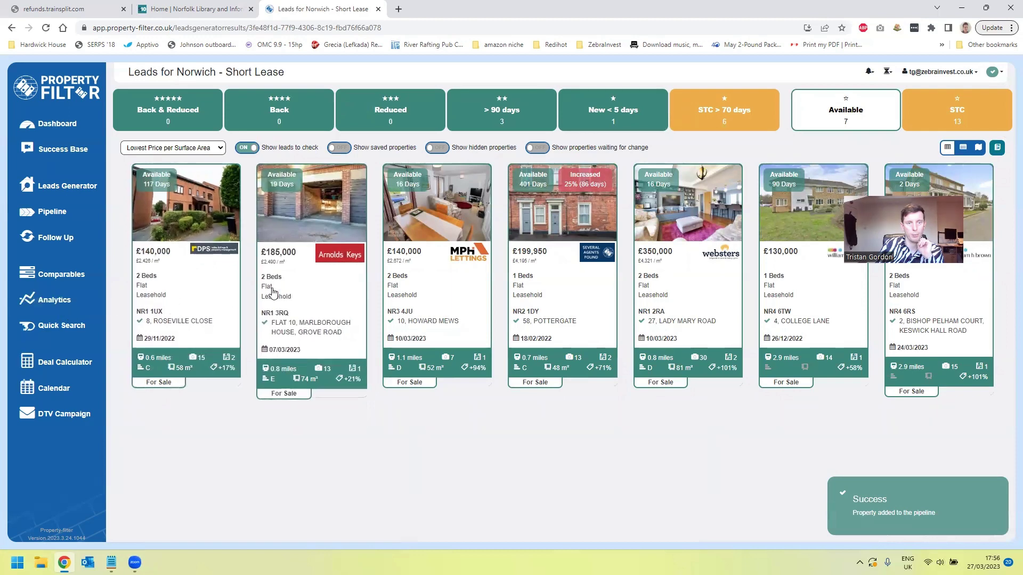
mouse_move(284, 298)
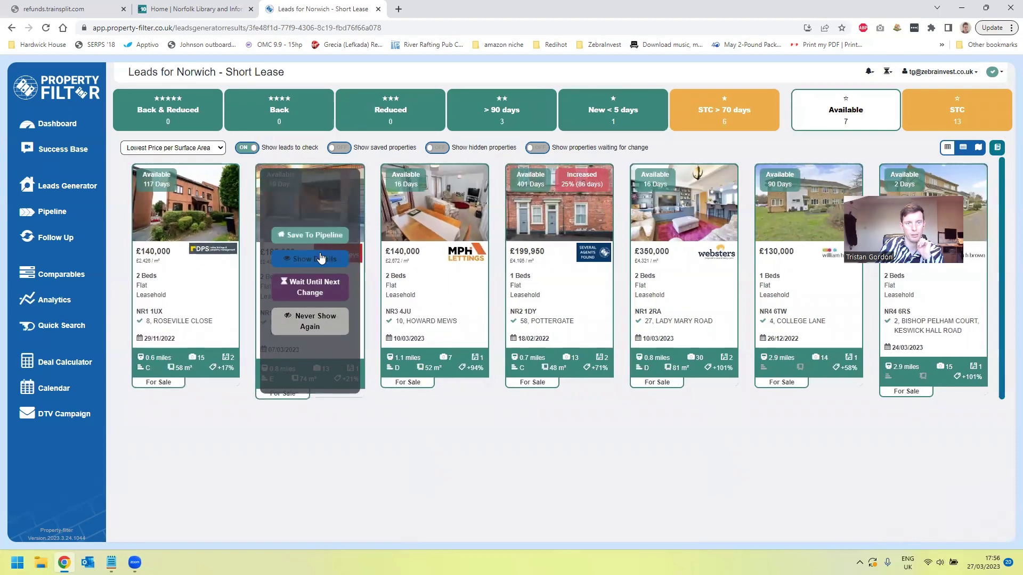
left_click(320, 259)
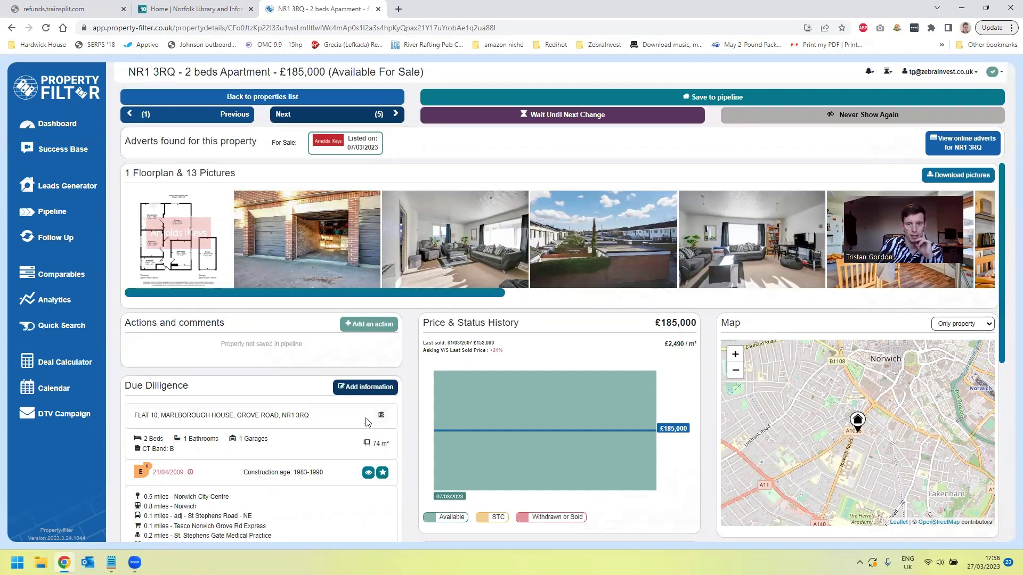
Step: Read the NR1 3RQ flat's Registered Lease and Description, including ground rent and the 149-year lease term
scroll(366, 423, "down", 2)
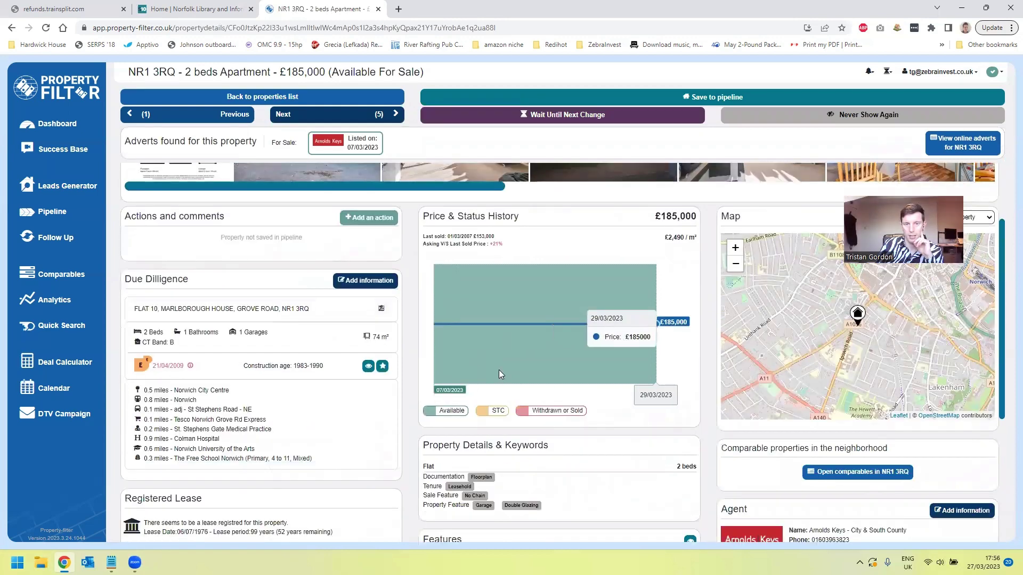
scroll(299, 445, "down", 2)
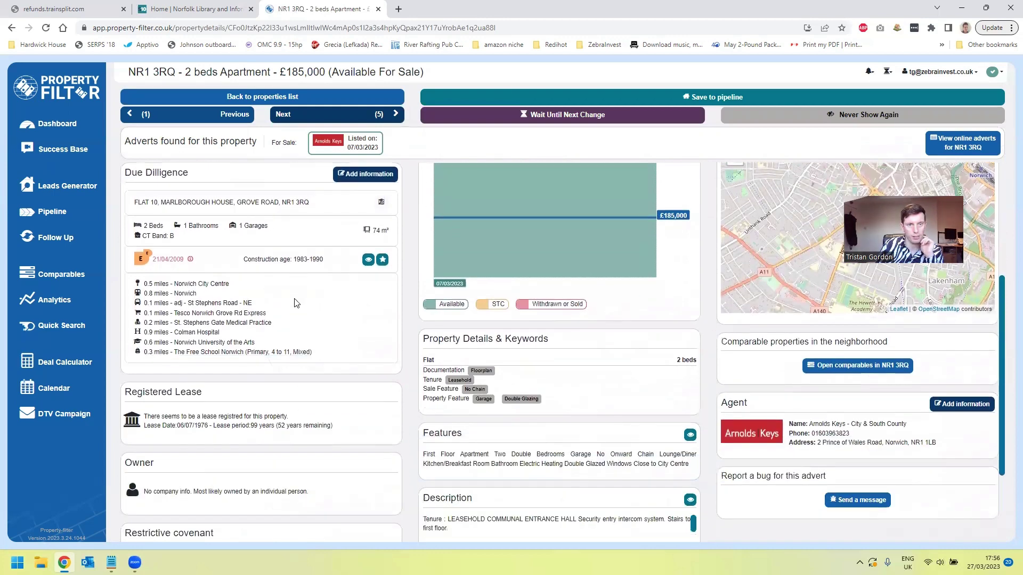
mouse_move(170, 426)
left_mouse_down()
mouse_move(193, 426)
mouse_move(171, 426)
left_mouse_up()
left_click(276, 425)
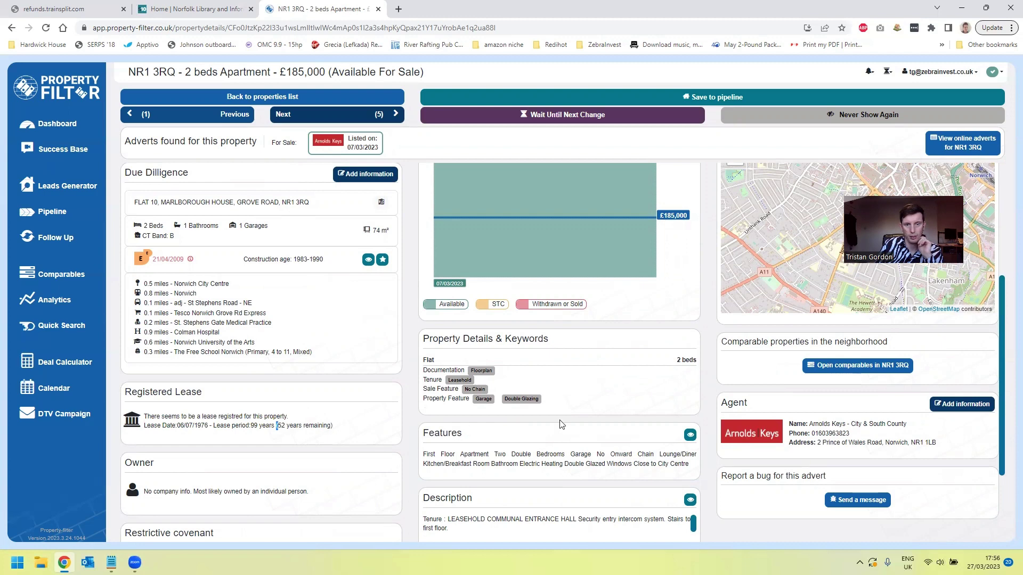
scroll(559, 424, "down", 3)
scroll(575, 416, "down", 2)
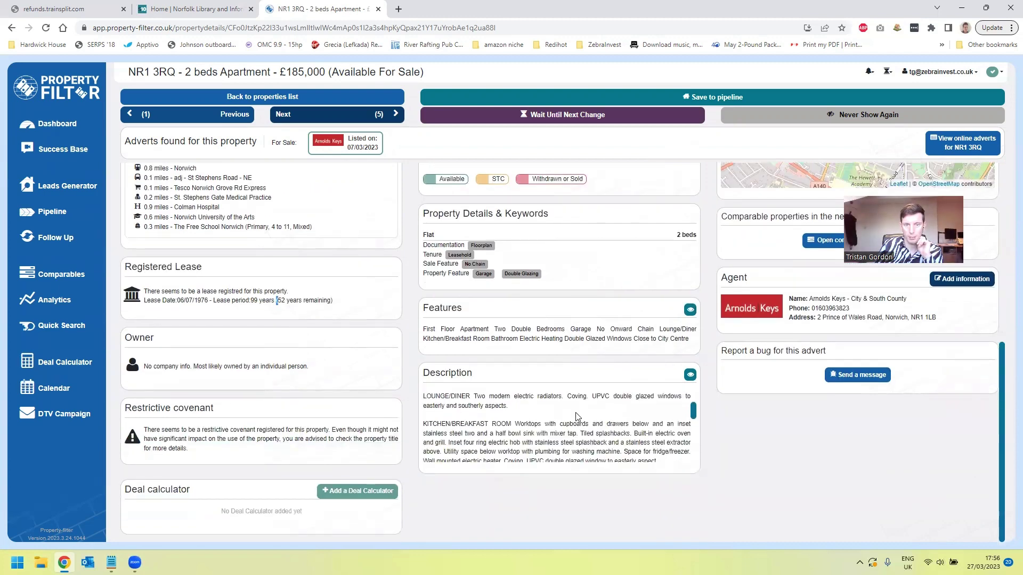
scroll(580, 413, "down", 3)
scroll(586, 410, "down", 3)
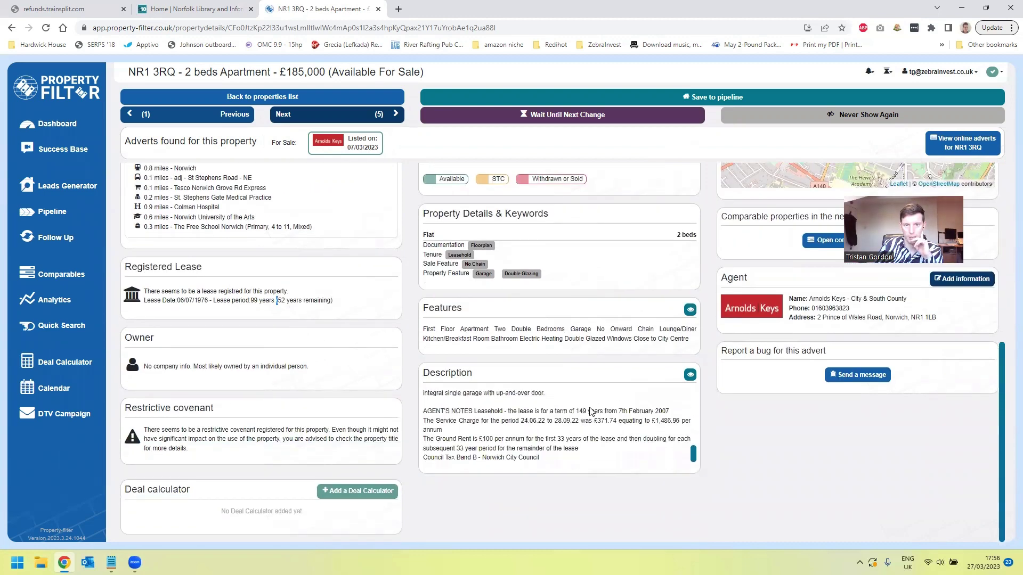
left_click_drag(465, 411, 505, 438)
triple_click(538, 437)
left_click(538, 438)
triple_click(481, 409)
left_click(516, 424)
left_click_drag(562, 409, 604, 411)
left_click(575, 429)
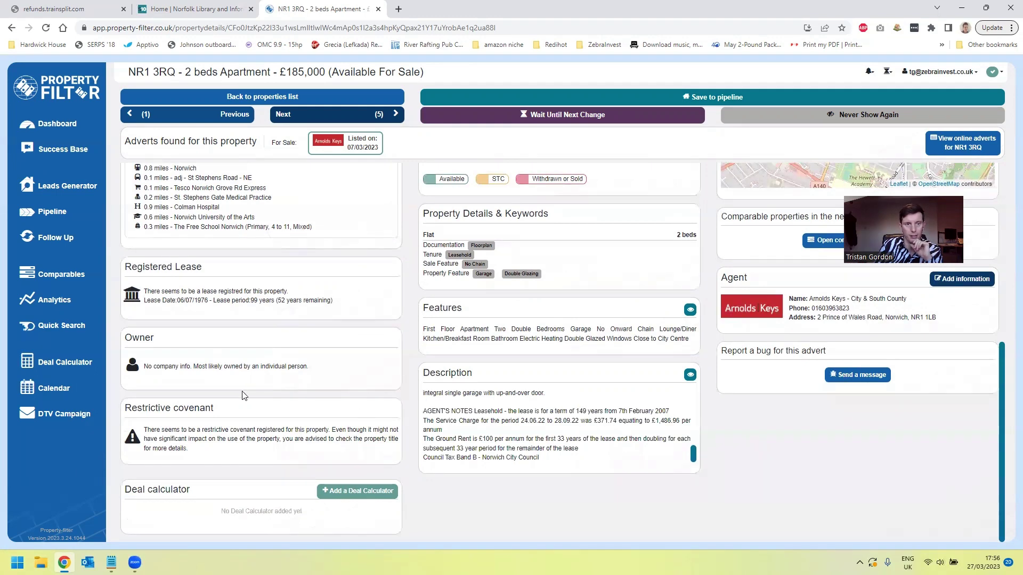
left_click_drag(501, 415, 532, 415)
left_click(532, 415)
Step: Bring up the flat's pictures enlarged in the gallery lightbox
scroll(528, 421, "up", 5)
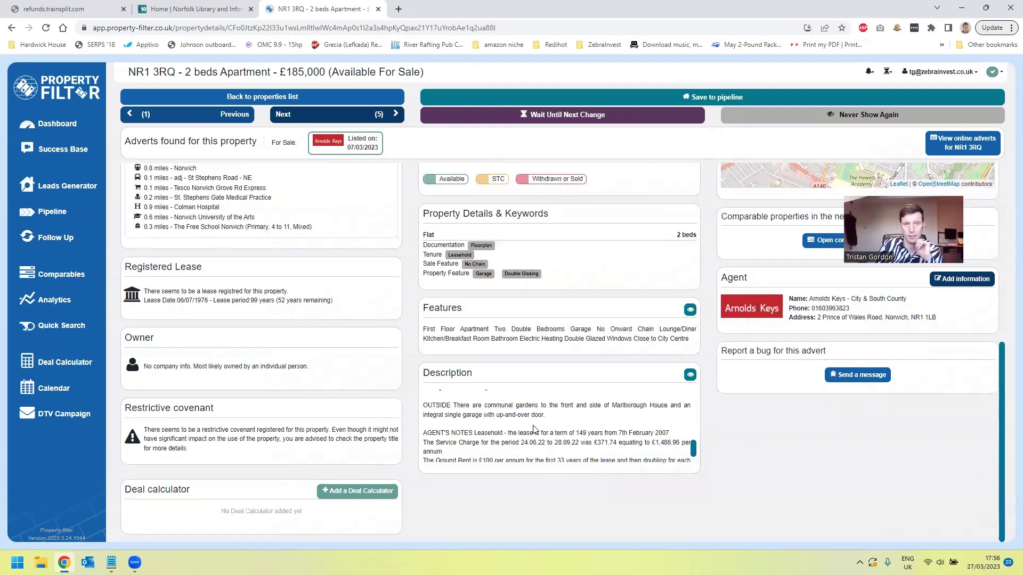
scroll(353, 421, "up", 5)
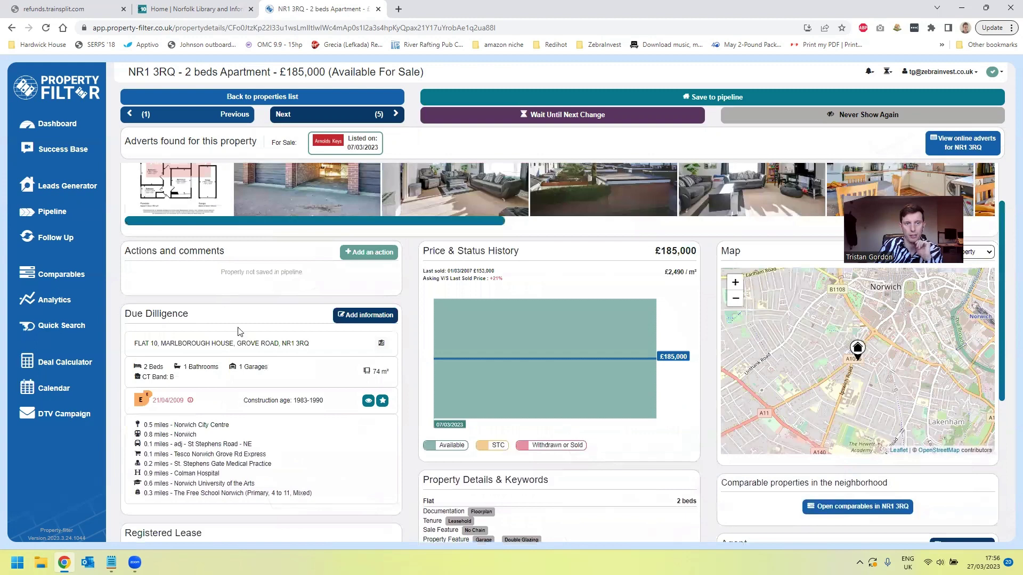
scroll(176, 265, "up", 2)
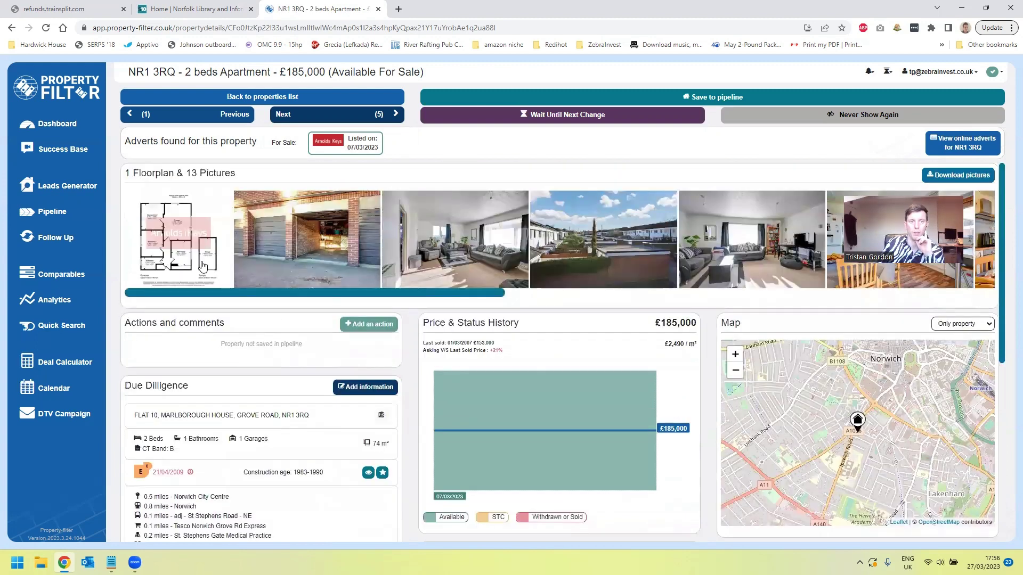
left_click(186, 244)
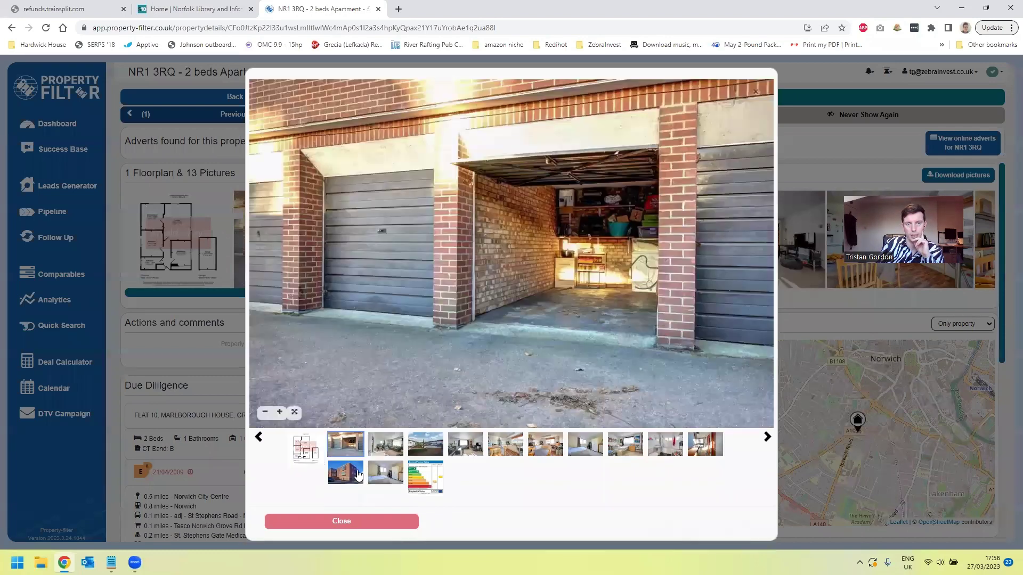
Step: Browse the NR1 3RQ flat's garage, living room, kitchen, bedroom and floorplan photos
left_click(353, 471)
left_click(415, 455)
left_click(478, 454)
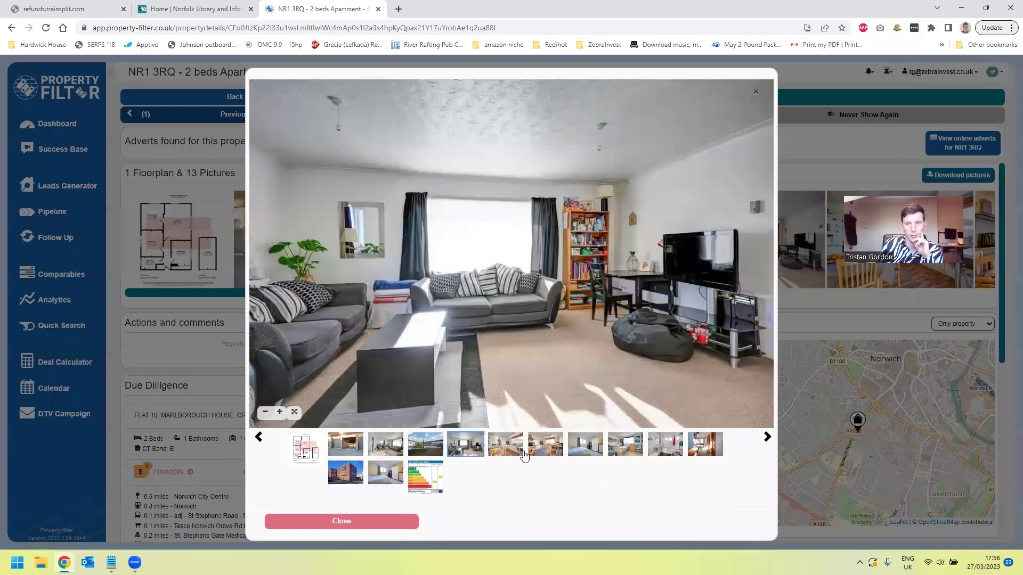
left_click(517, 455)
left_click(626, 453)
left_click(666, 443)
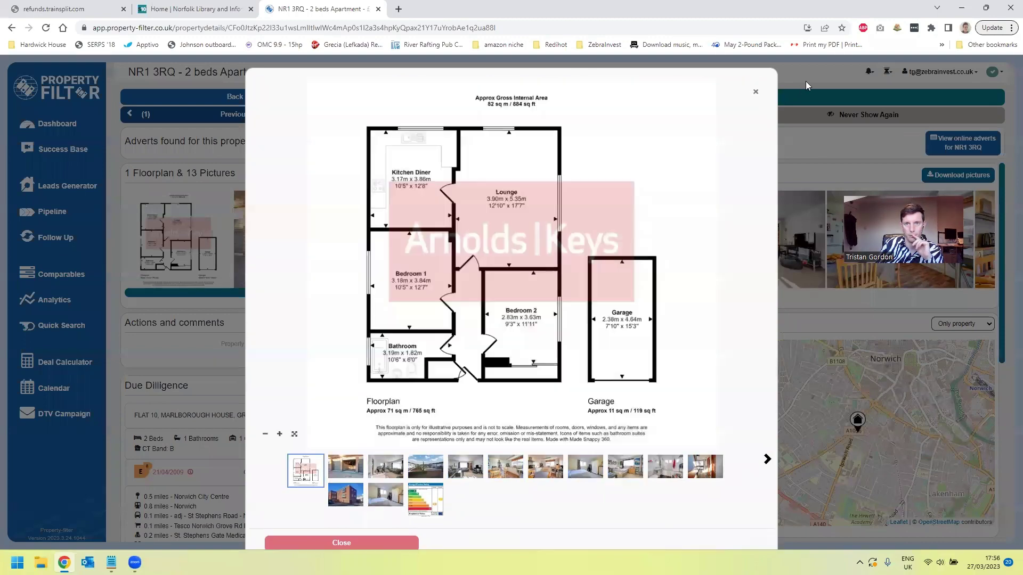
Step: Close the gallery, save the flat to the pipeline, and go back to the Short Lease leads
left_click(805, 81)
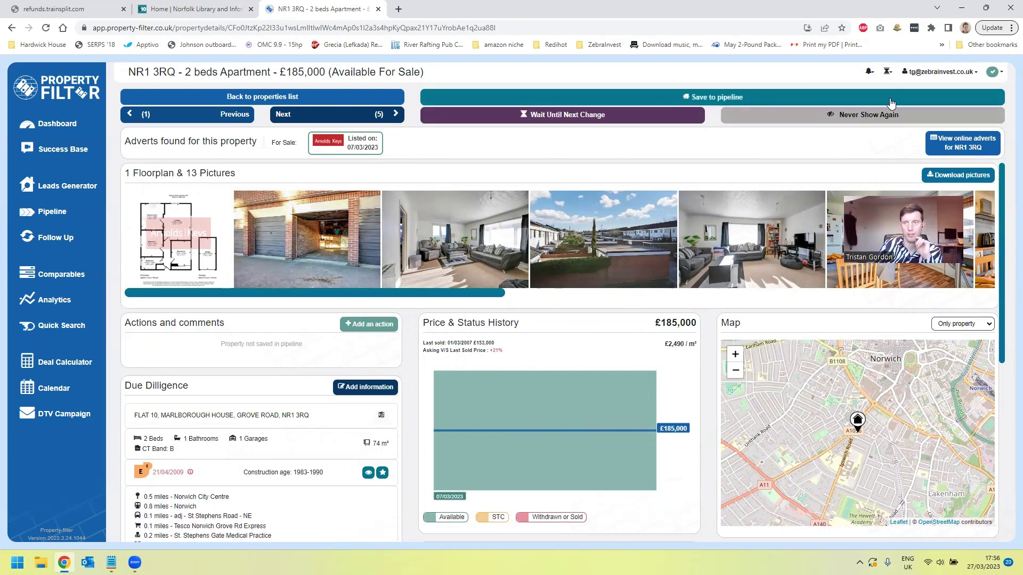
left_click(721, 101)
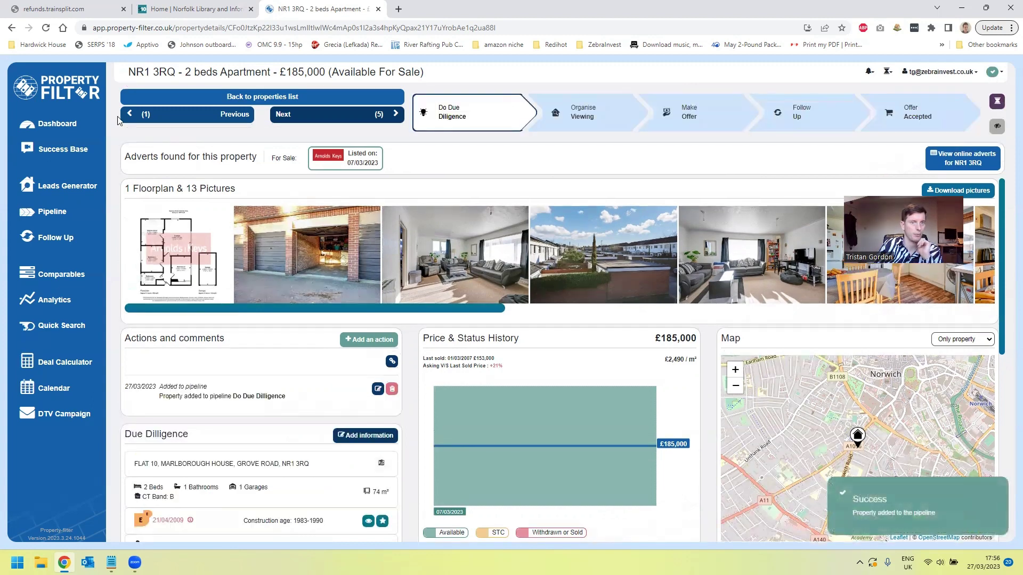
left_click(176, 97)
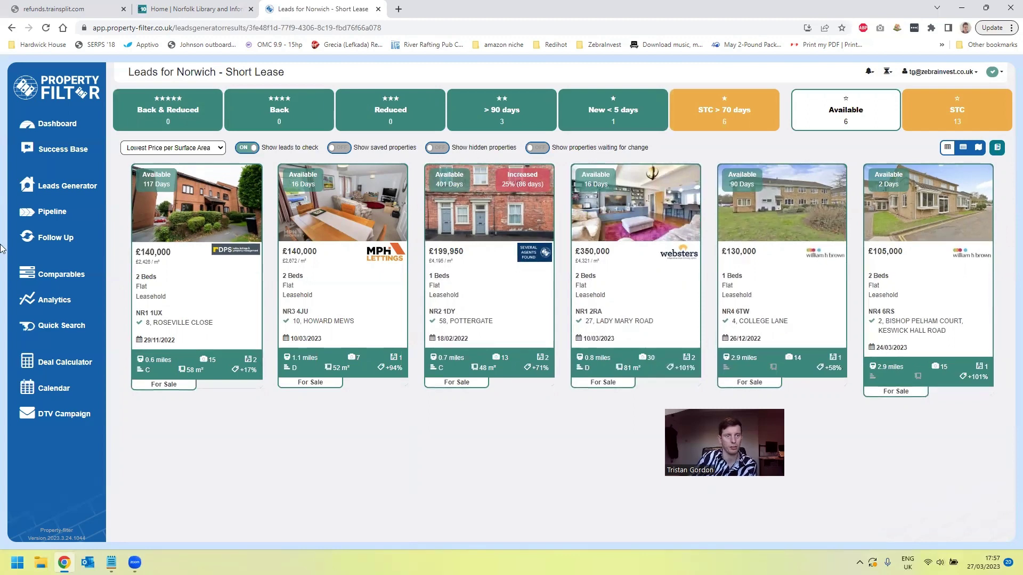
Step: Open the Norwich - 1 - 2 bed search's leads and filter them to Reduced listings
left_click(67, 186)
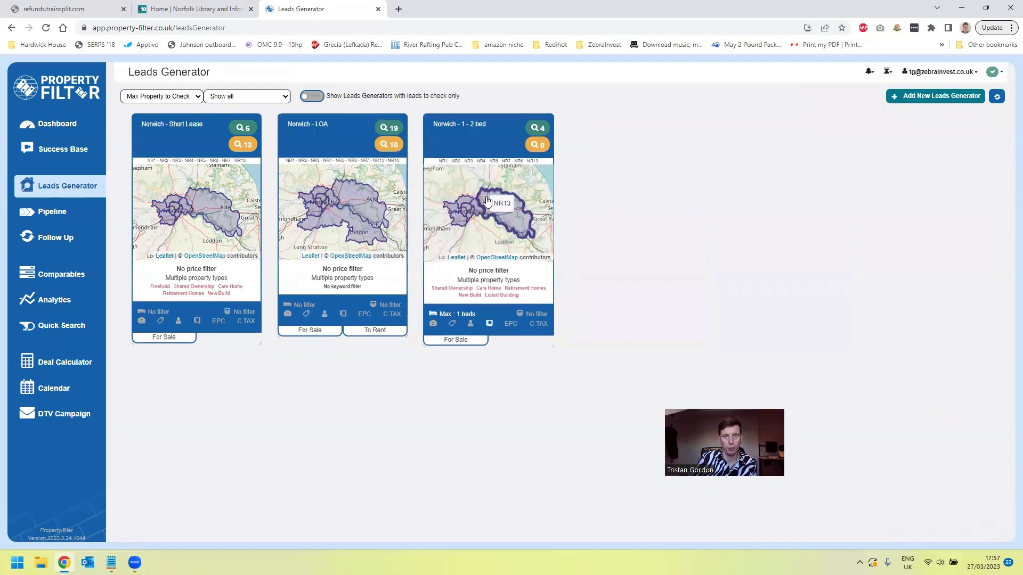
left_click(486, 143)
left_click(512, 212)
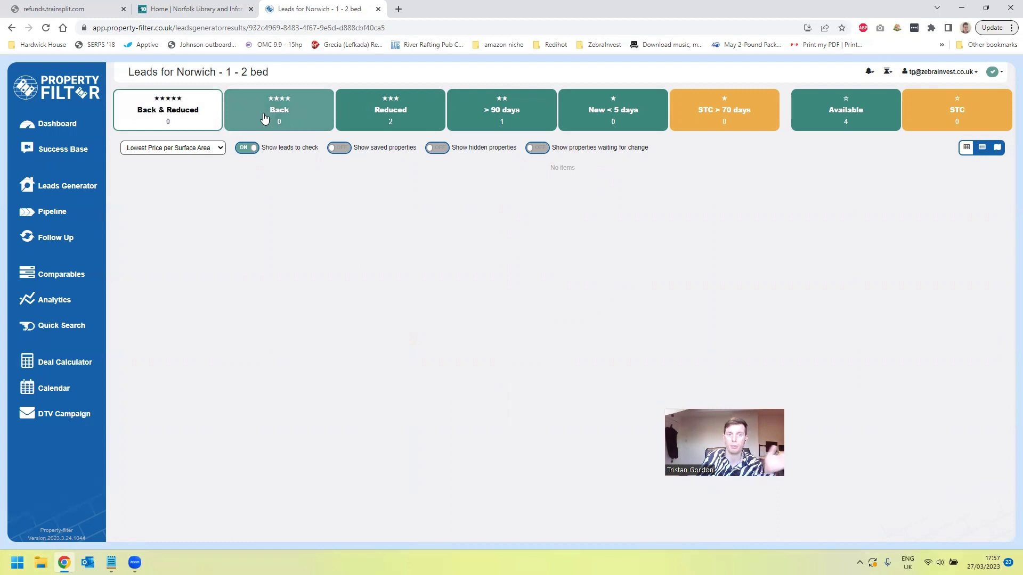
left_click(399, 110)
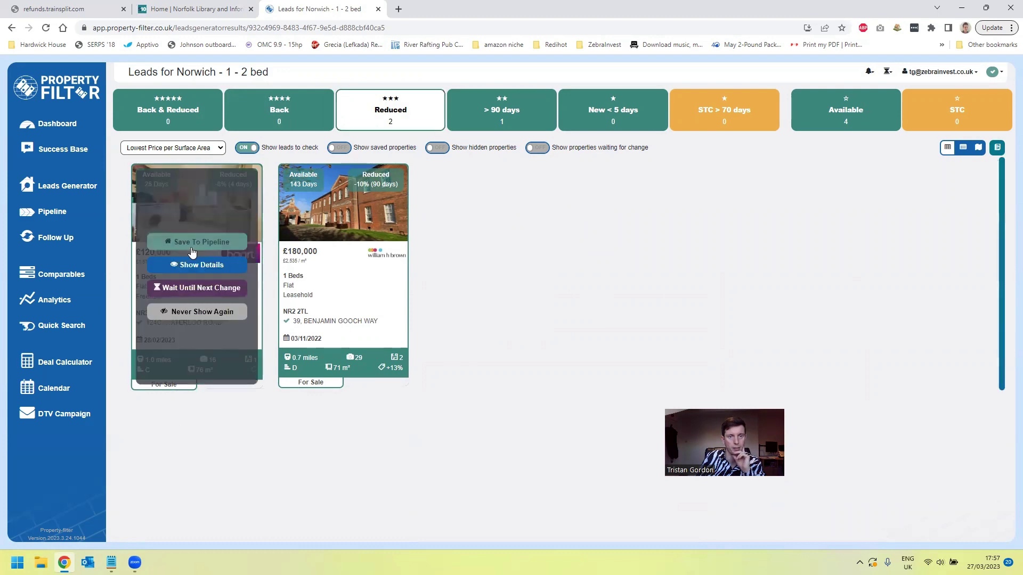
left_click(207, 262)
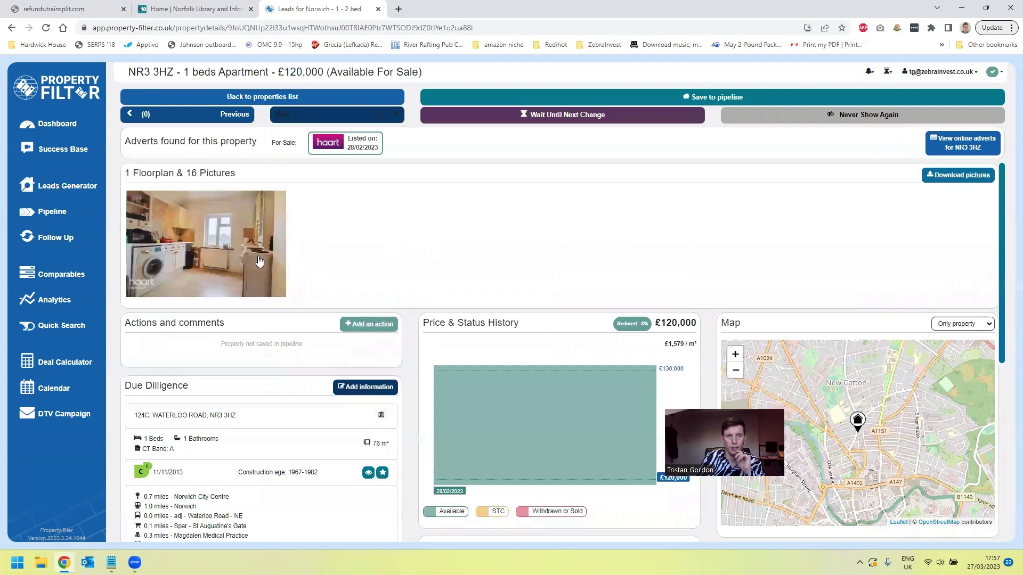
left_click(259, 261)
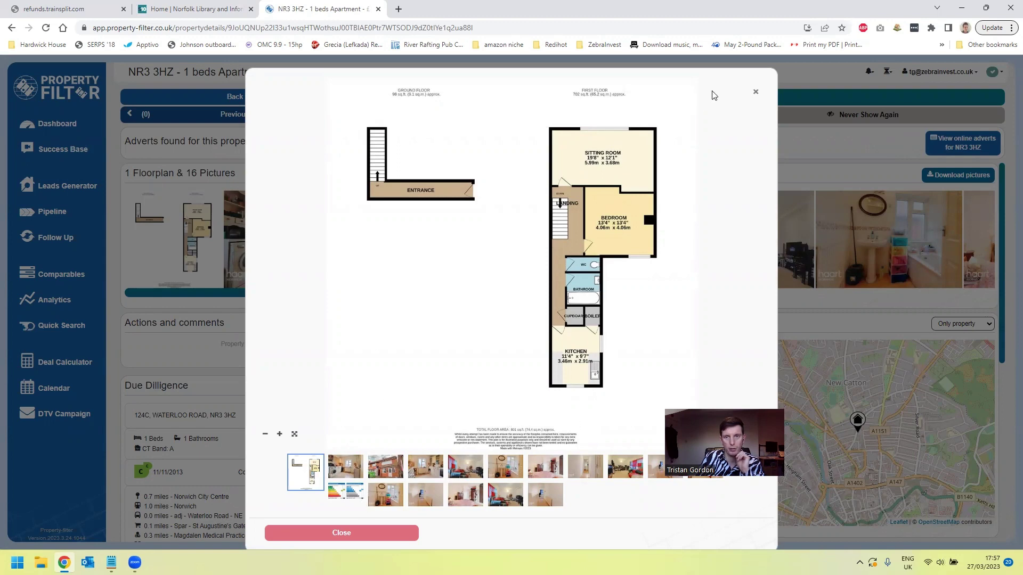
left_click(756, 91)
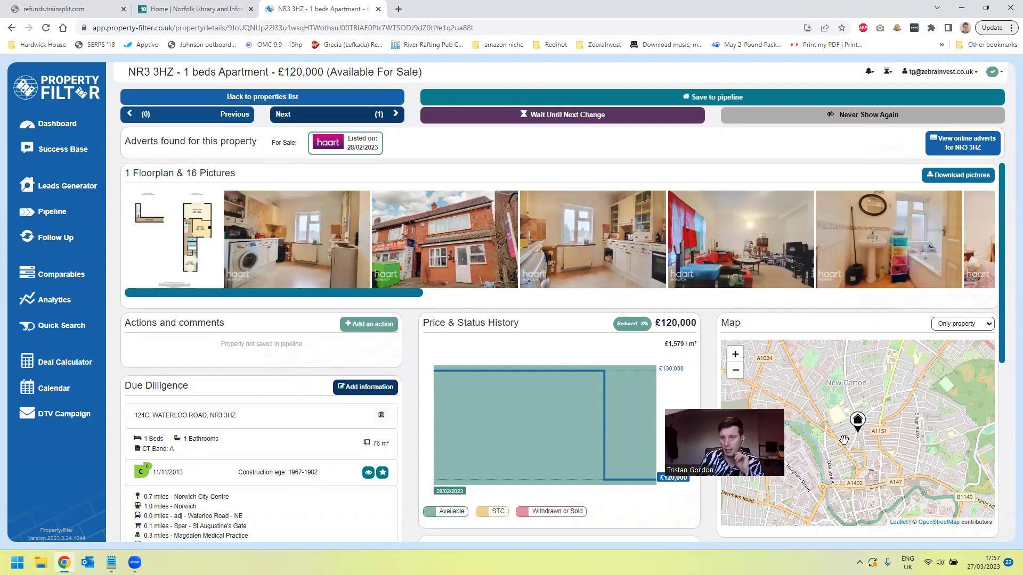
left_click(183, 240)
key("Right")
key("Right")
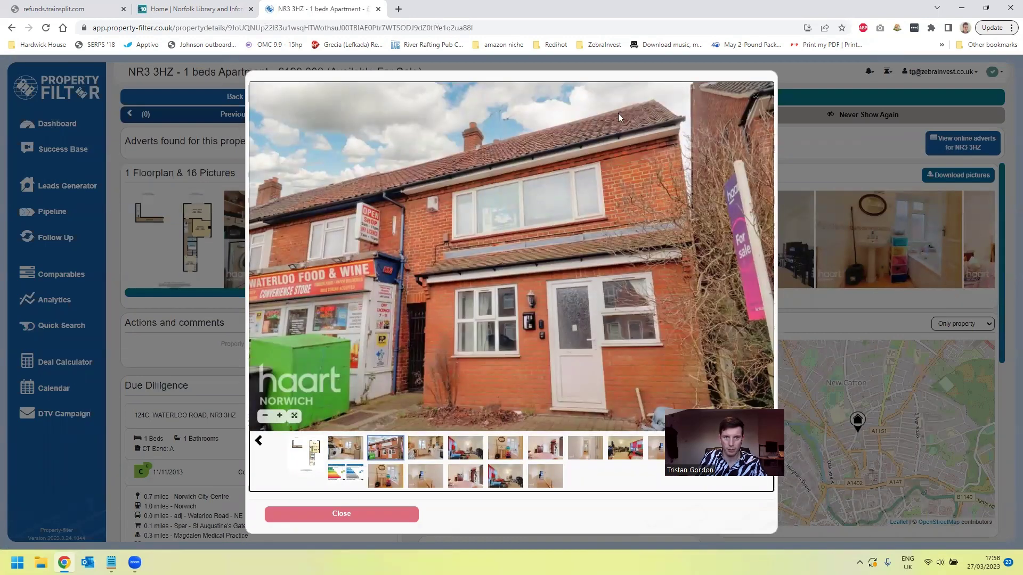
key("Right")
key("Right")
key("Right")
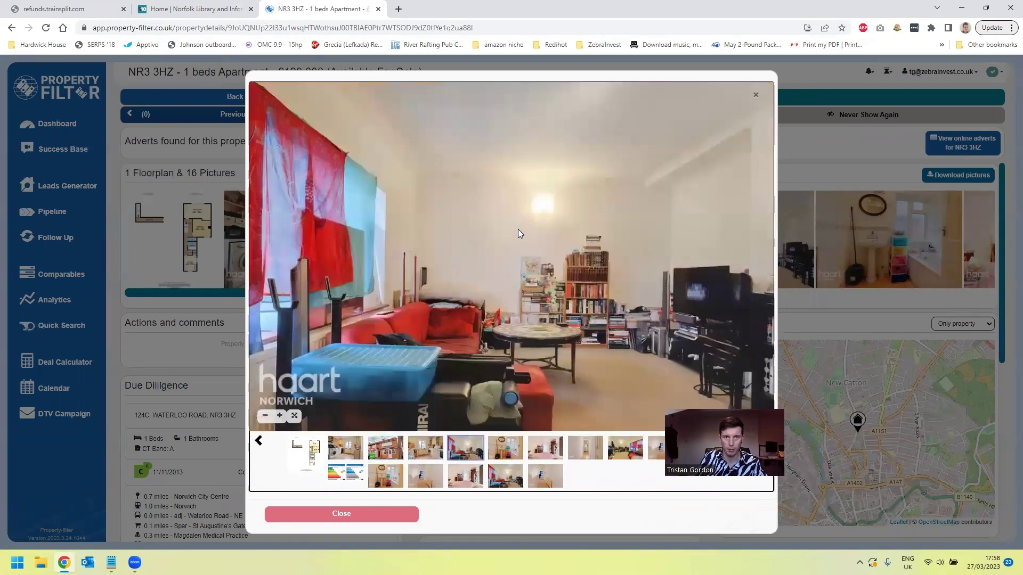
key("Right")
key("Right")
key("Right")
key("Right")
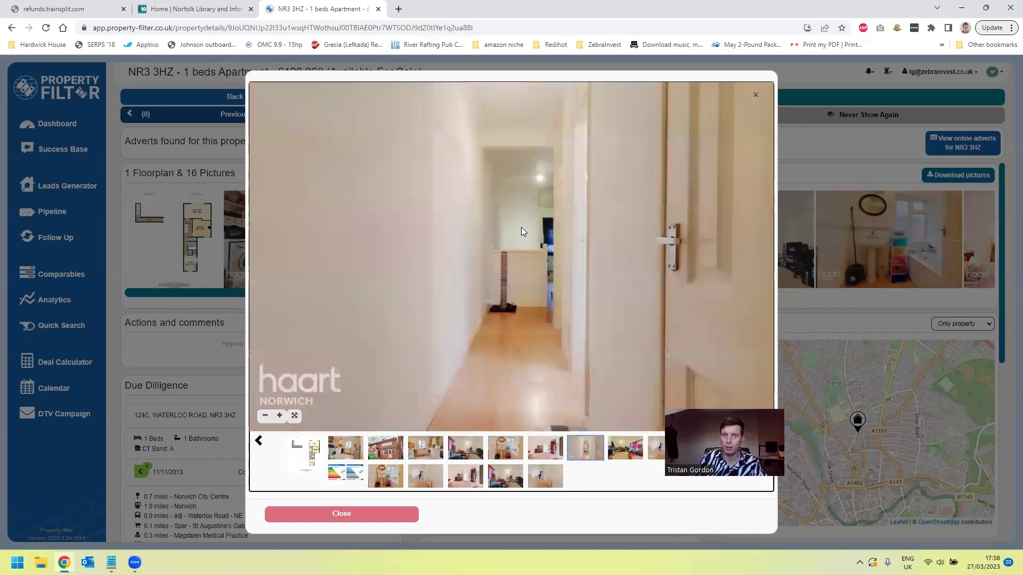
key("Right")
key("Right")
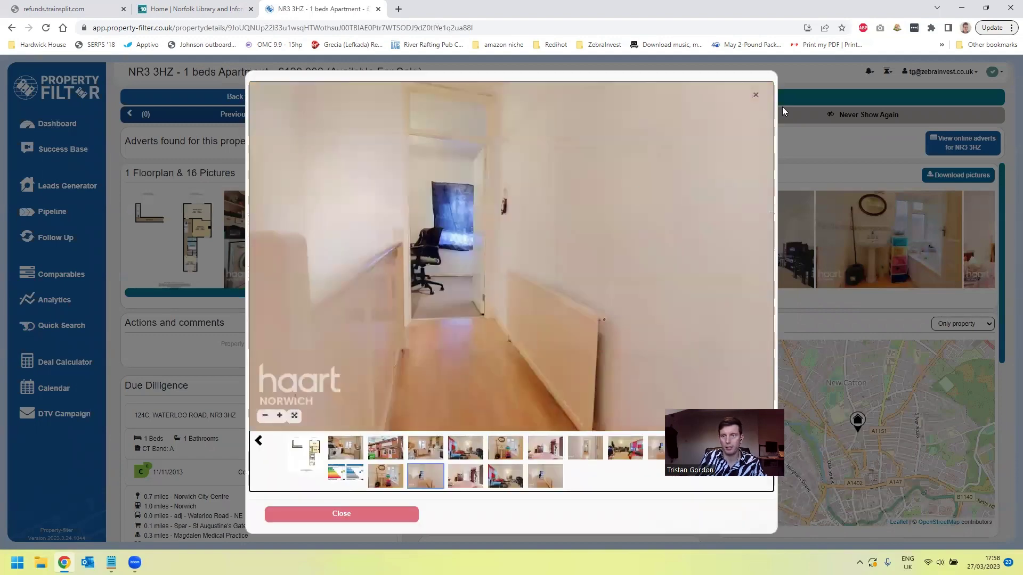
left_click(820, 125)
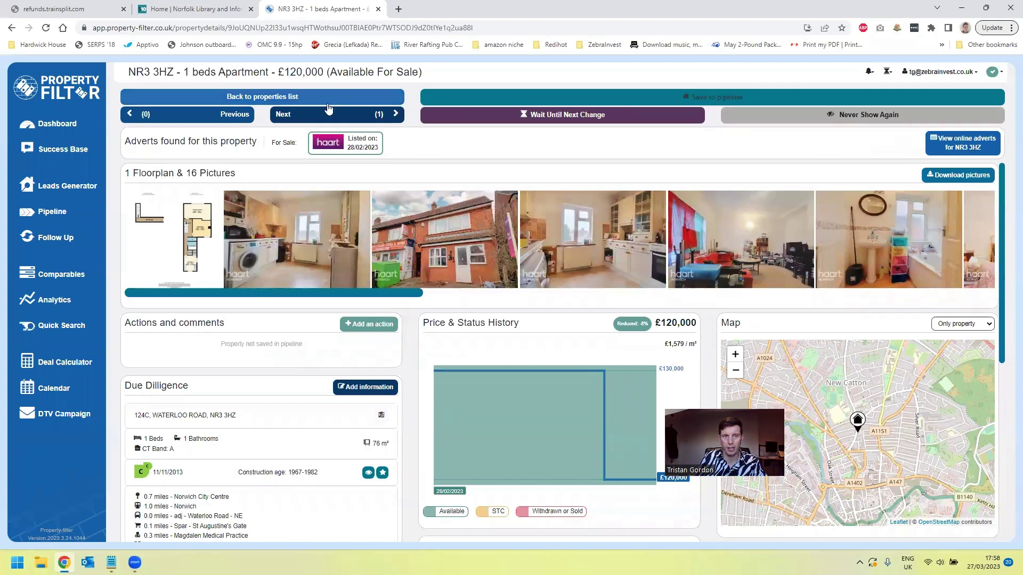
Step: Save the £120,000 one-bed apartment to the pipeline at Do Due Diligence
left_click(648, 101)
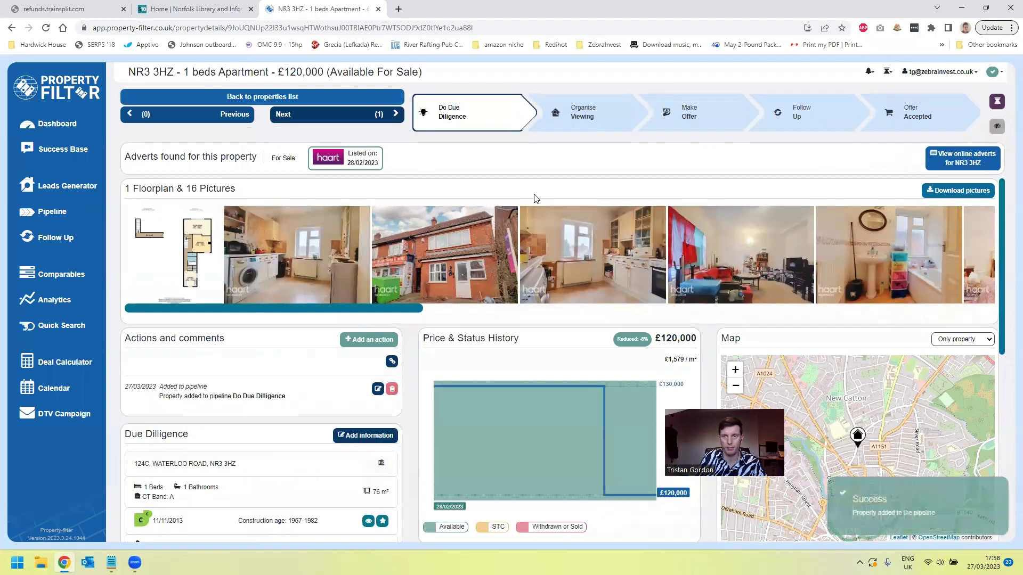
scroll(559, 255, "down", 4)
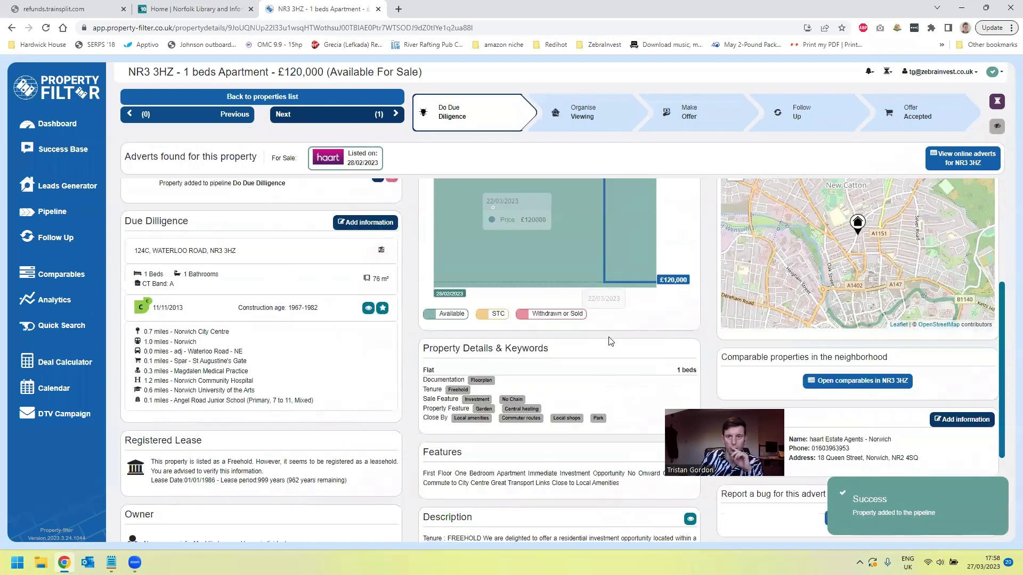
scroll(559, 277, "up", 2)
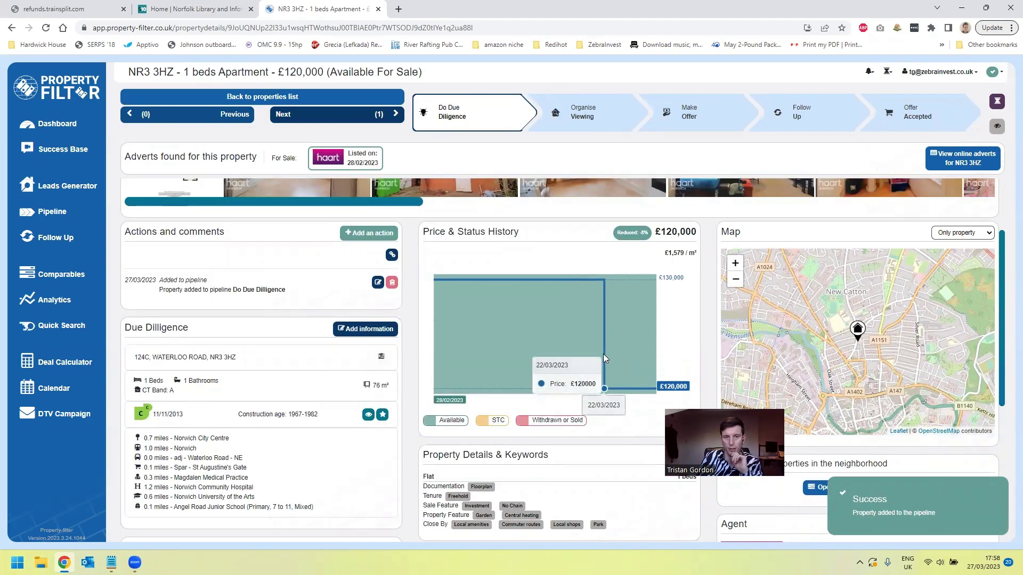
scroll(603, 354, "down", 5)
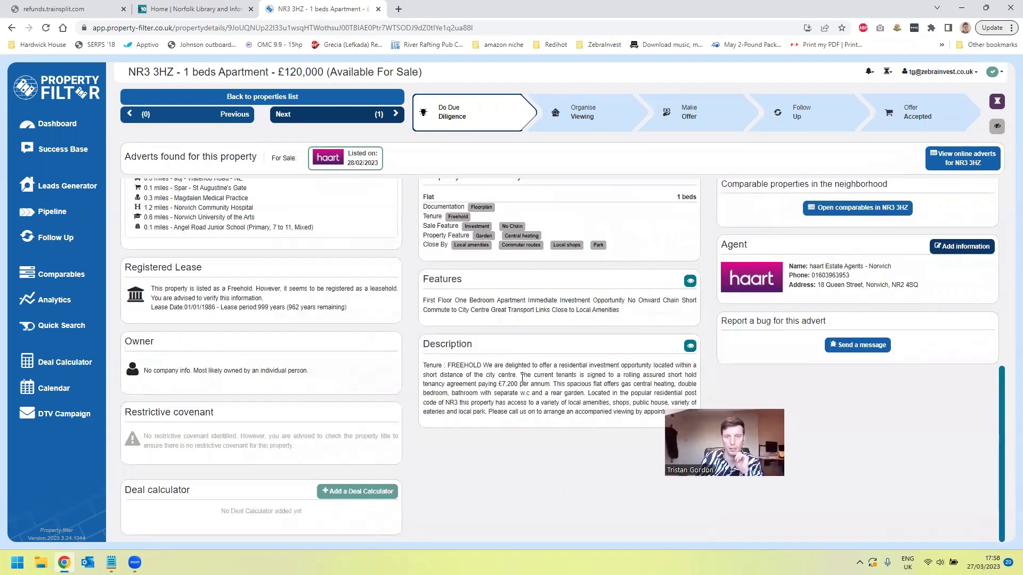
Step: Read the tenure and tenancy details in its description, then return to the Norwich leads
left_click_drag(481, 365, 527, 387)
left_click(469, 373)
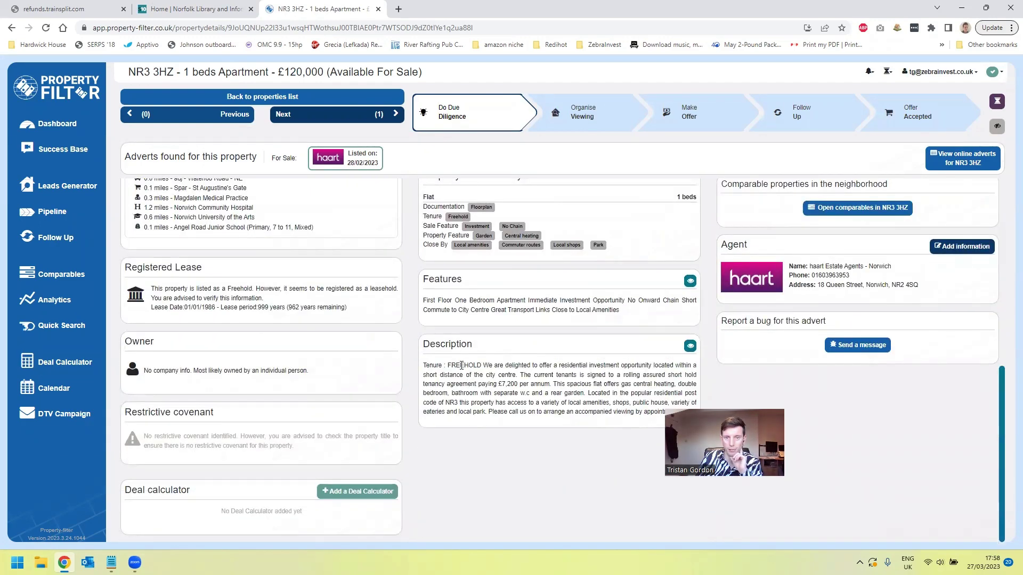
left_click_drag(460, 366, 479, 379)
left_click(464, 401)
left_click(479, 403)
scroll(479, 403, "up", 4)
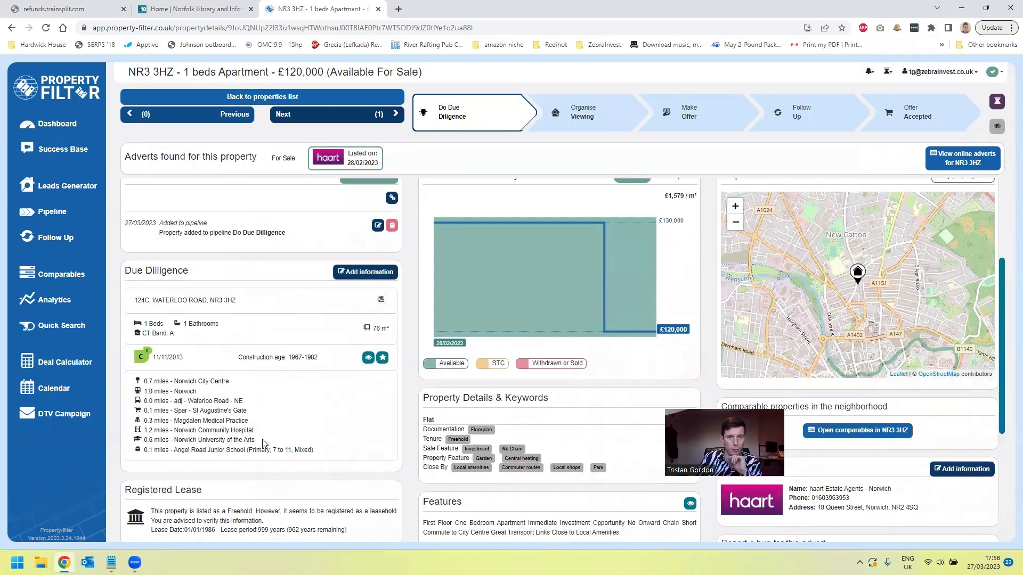
scroll(262, 443, "up", 3)
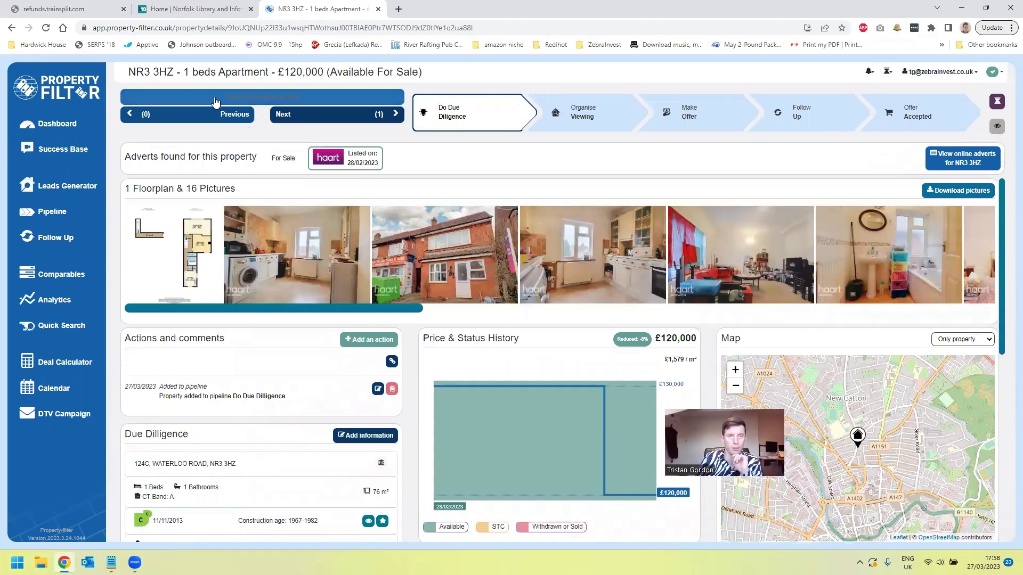
left_click(357, 96)
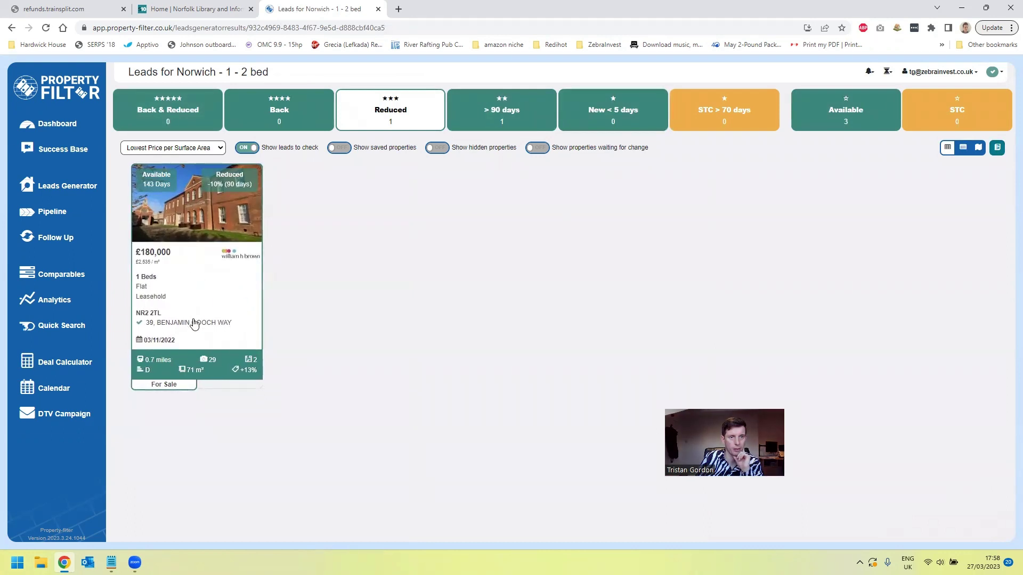
Step: Open the details of the £180,000 NR2 2TL maisonette
left_click(182, 230)
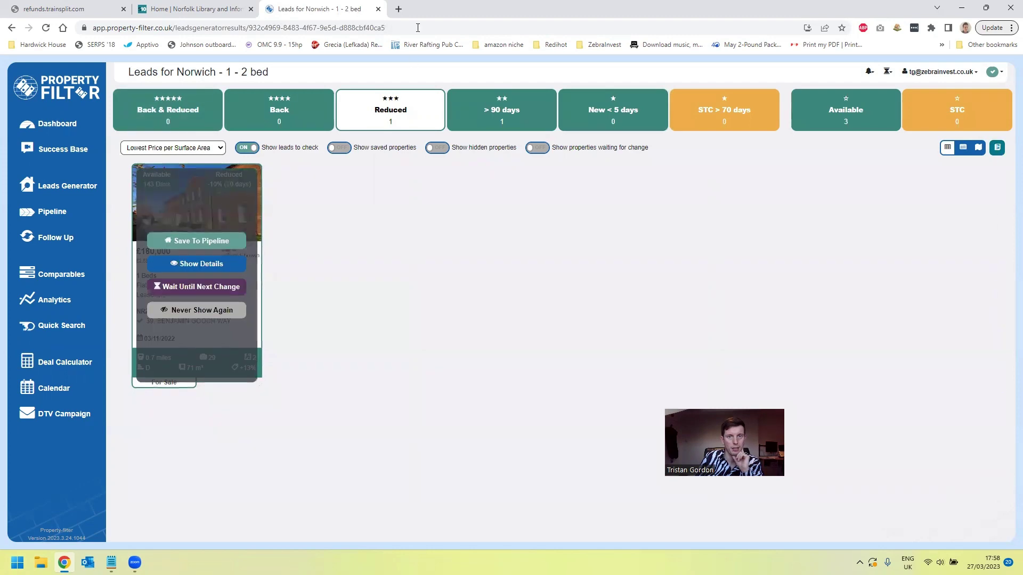
left_click(213, 265)
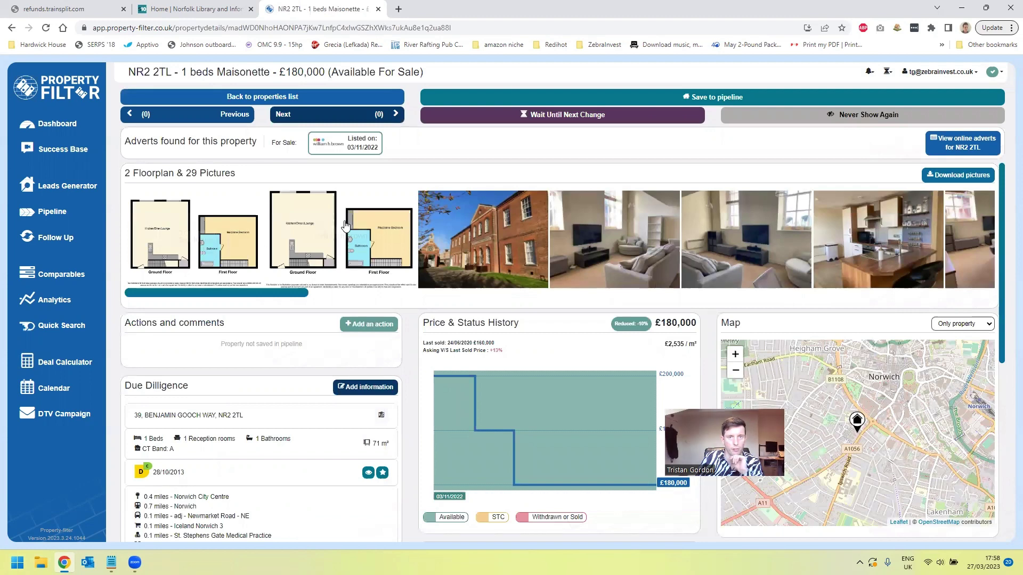
scroll(290, 403, "down", 2)
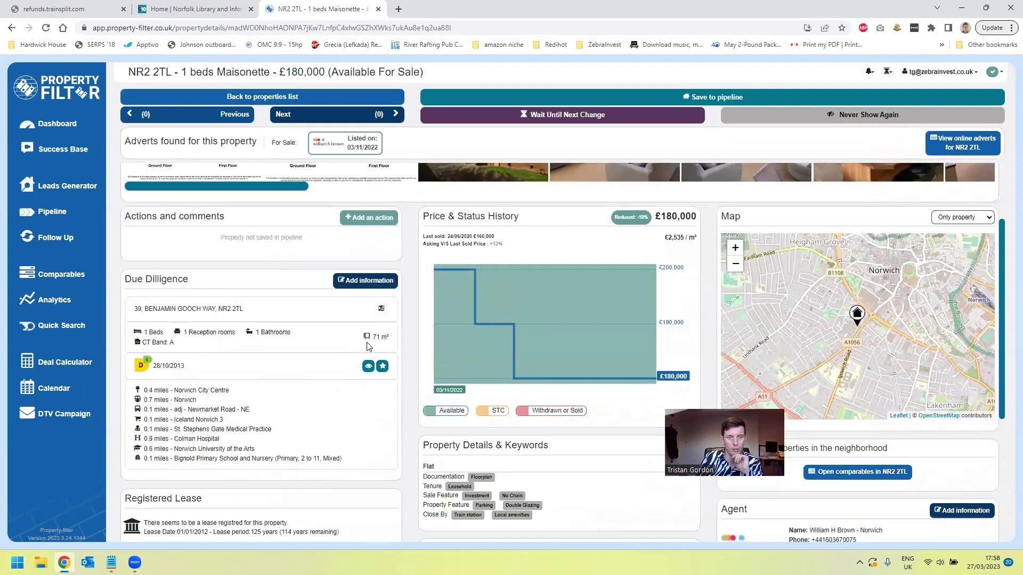
scroll(373, 331, "up", 2)
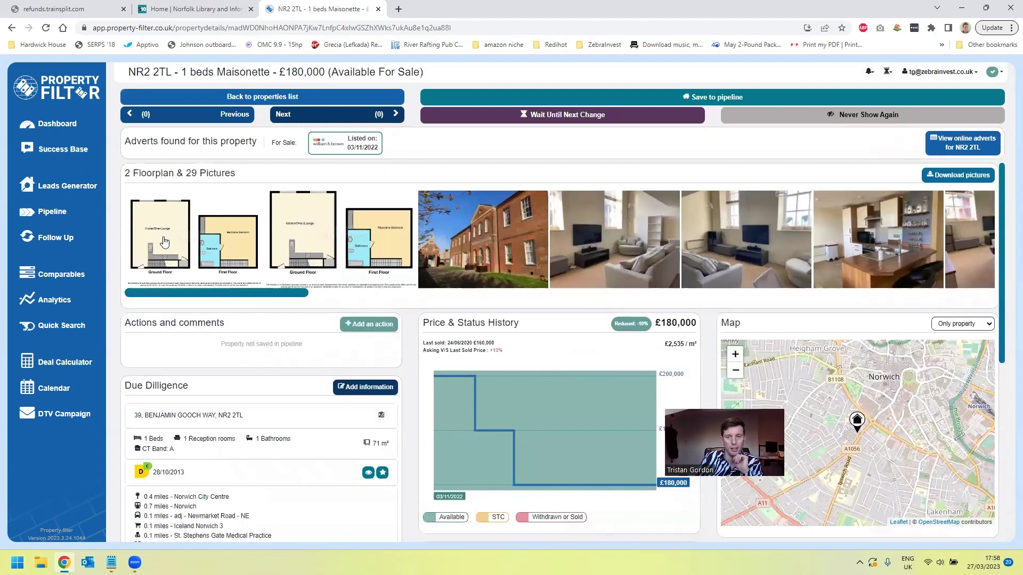
Step: Browse the maisonette's photos and floorplans, then hide it with Never Show Again
left_click(494, 241)
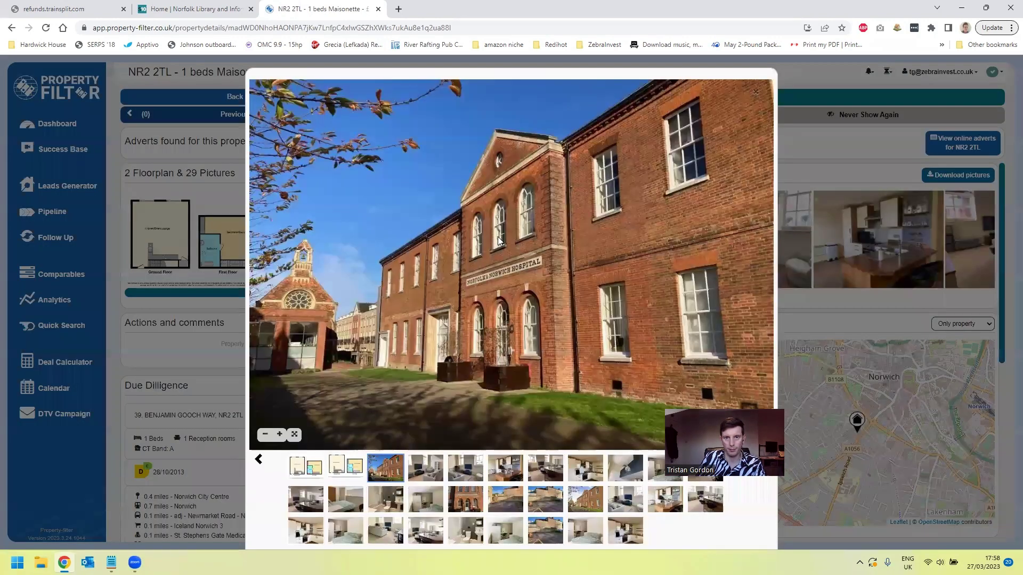
key("Right")
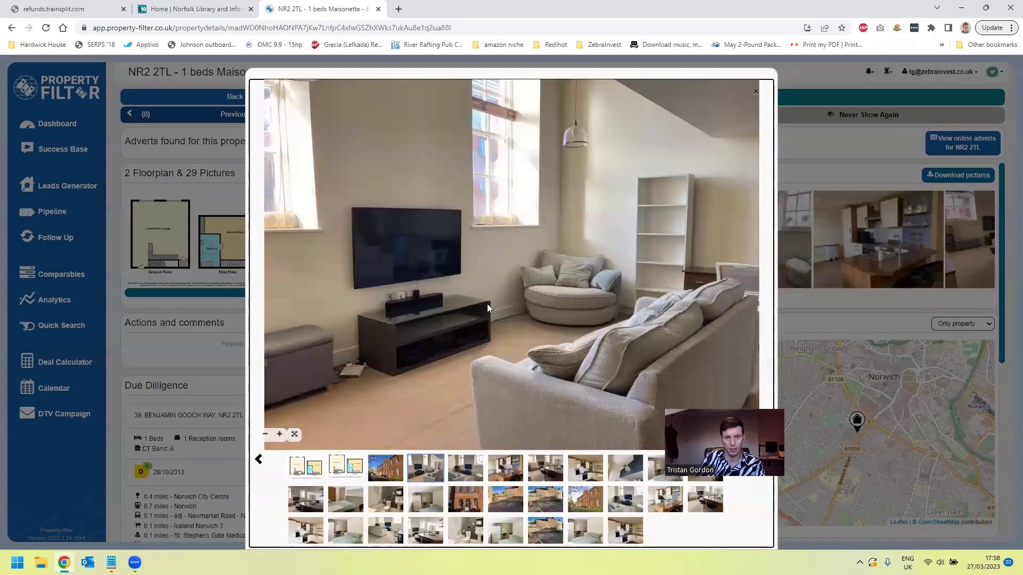
key("Left")
left_click(347, 476)
key("Right")
key("Right")
key("Right")
key("Right")
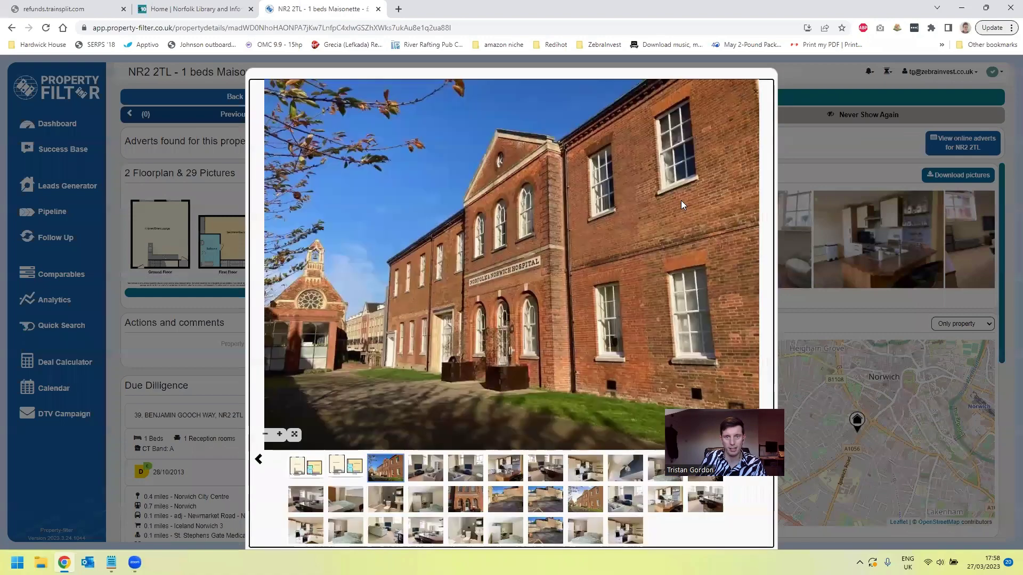
key("Right")
key("Right")
key("Right")
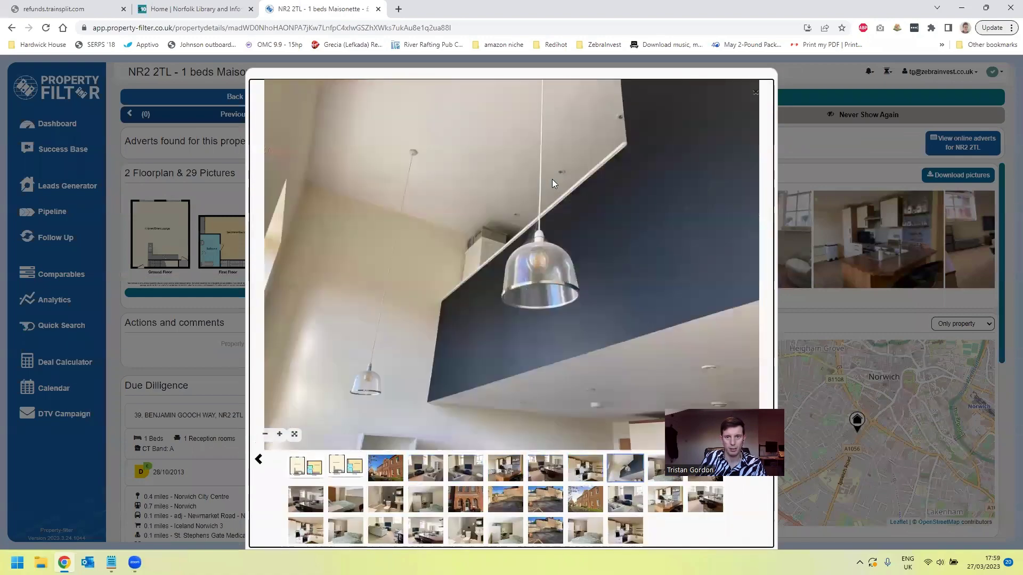
key("Right")
key("Right")
key("Right")
key("Right")
key("Right")
key("Left")
key("Right")
key("Right")
key("Right")
key("Right")
key("Right")
key("Right")
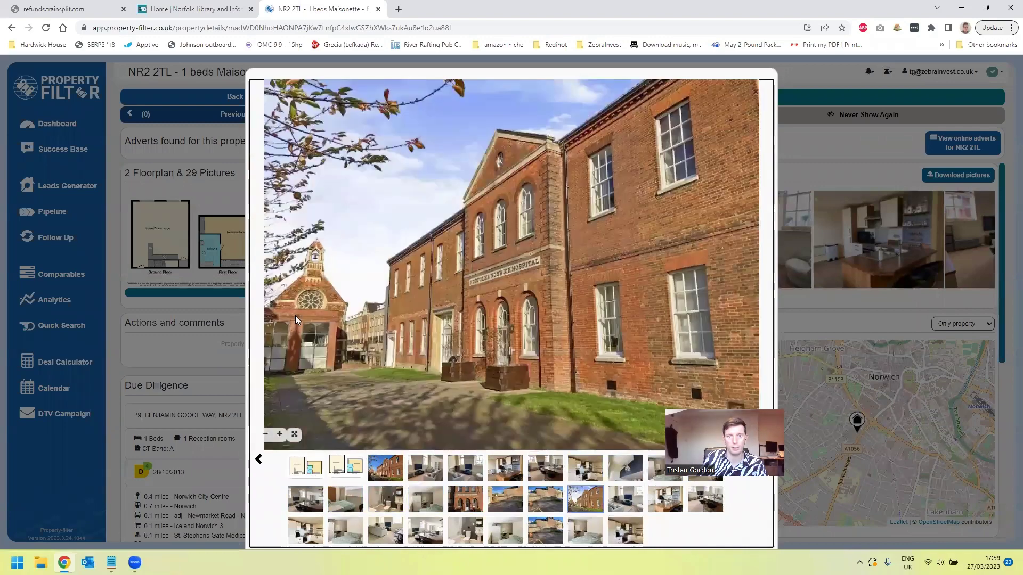
key("Home")
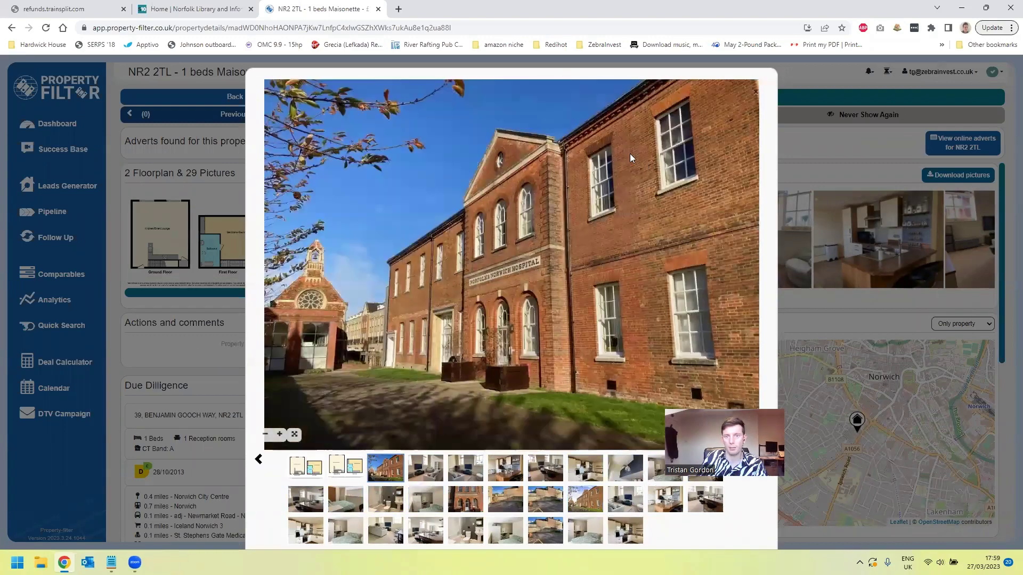
key("Escape")
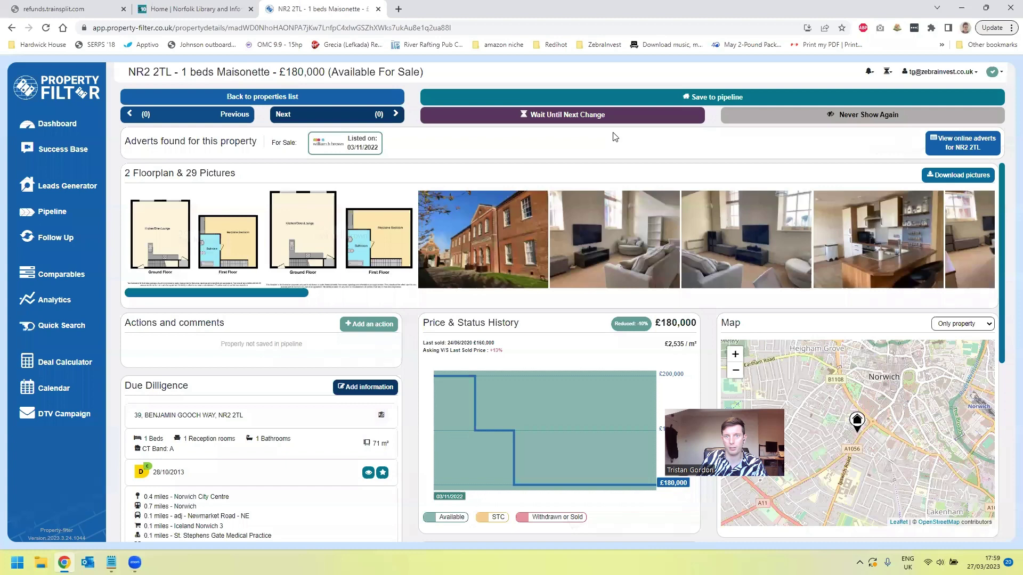
left_click(858, 116)
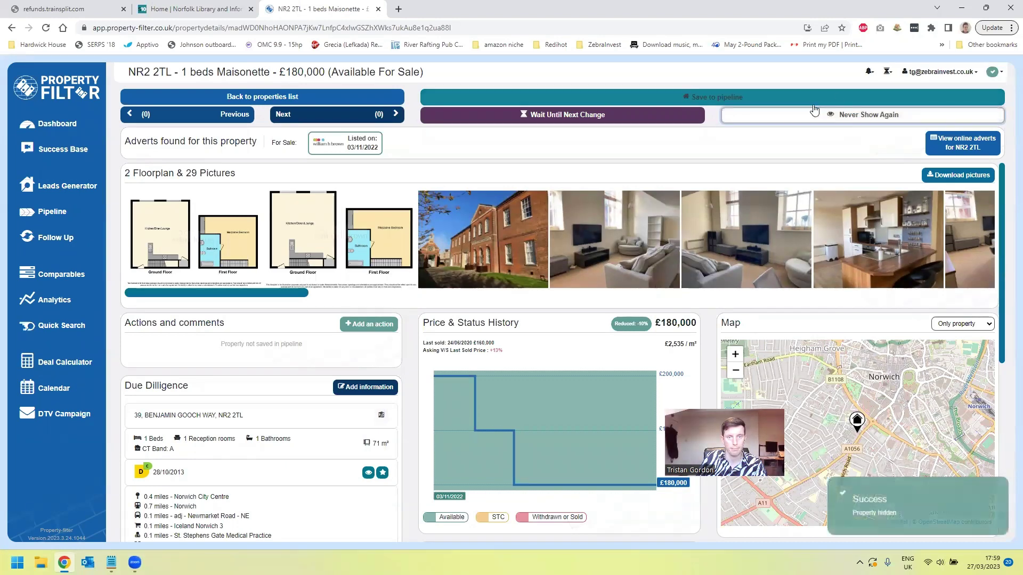
Step: From the Available leads, mark the second £180,000 apartment Wait Until Next Change and return
left_click(215, 95)
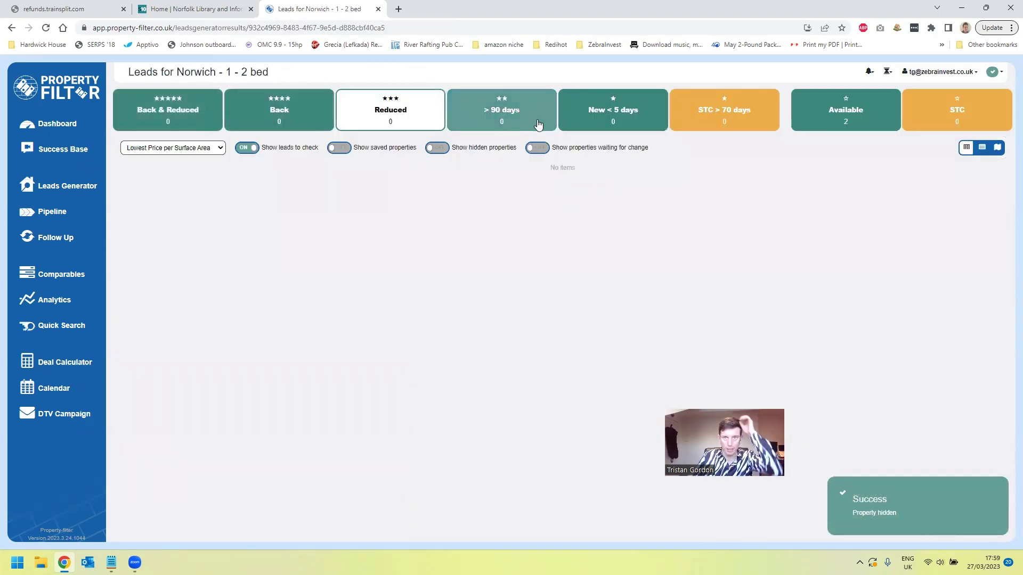
left_click(831, 113)
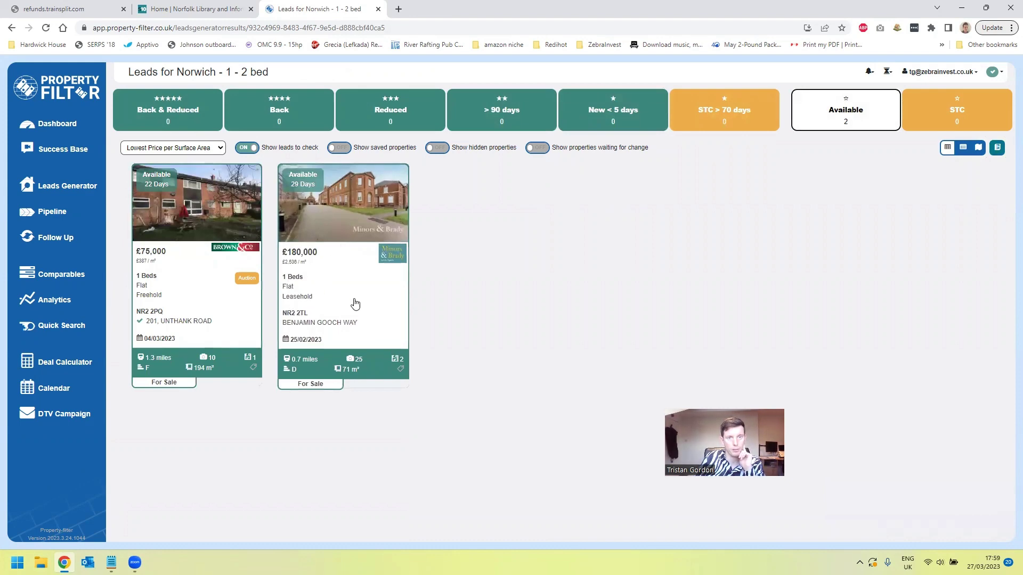
left_click(349, 265)
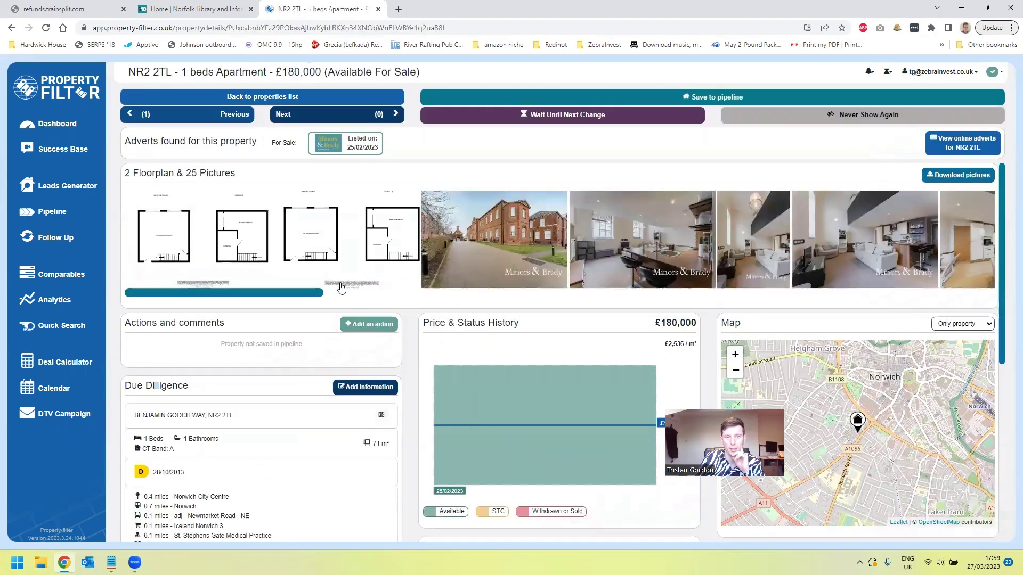
left_click_drag(309, 293, 412, 292)
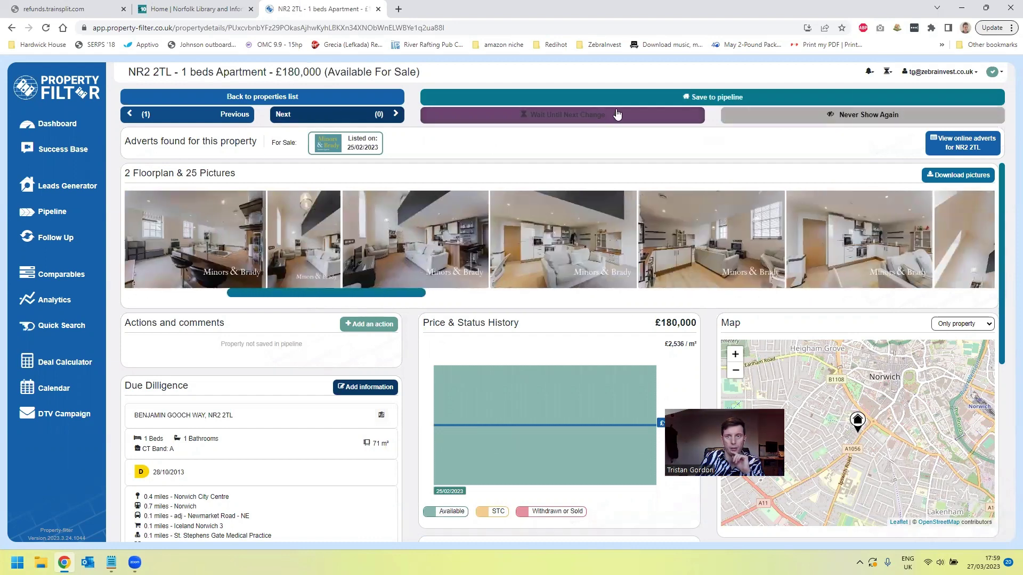
left_click(486, 122)
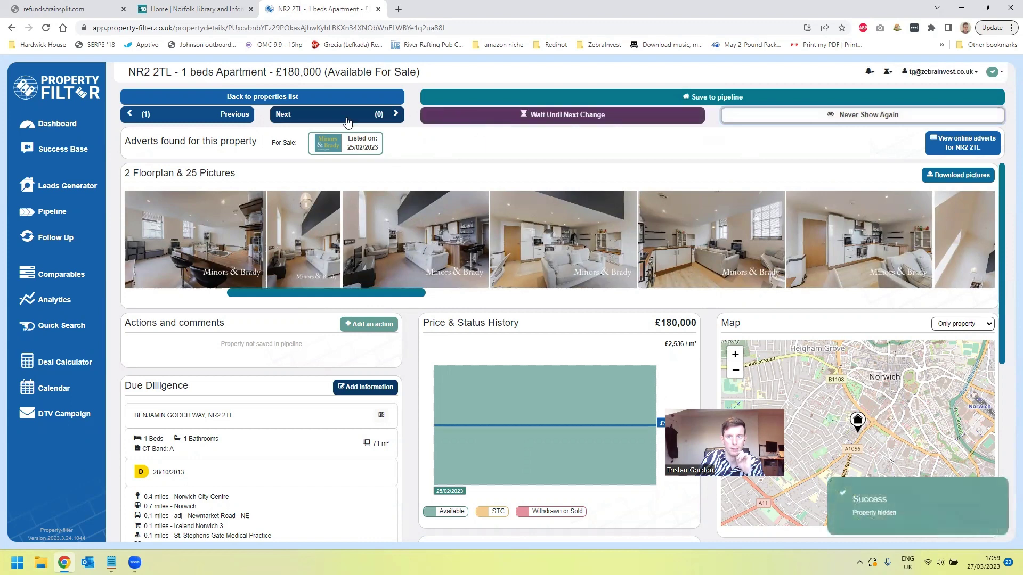
left_click(322, 96)
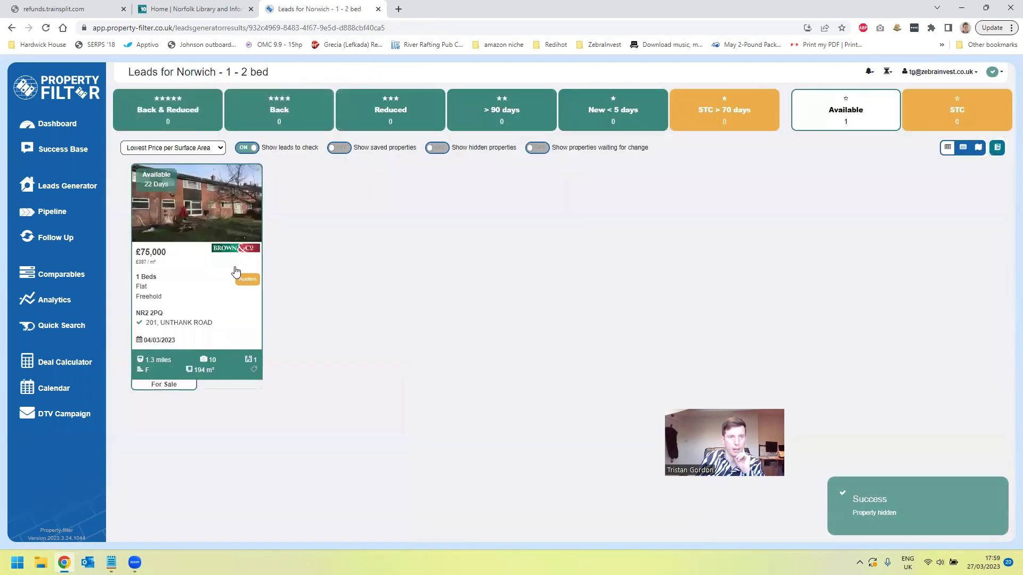
Step: Open the £75,000 NR2 2PQ flat's details and read through its description
mouse_move(246, 239)
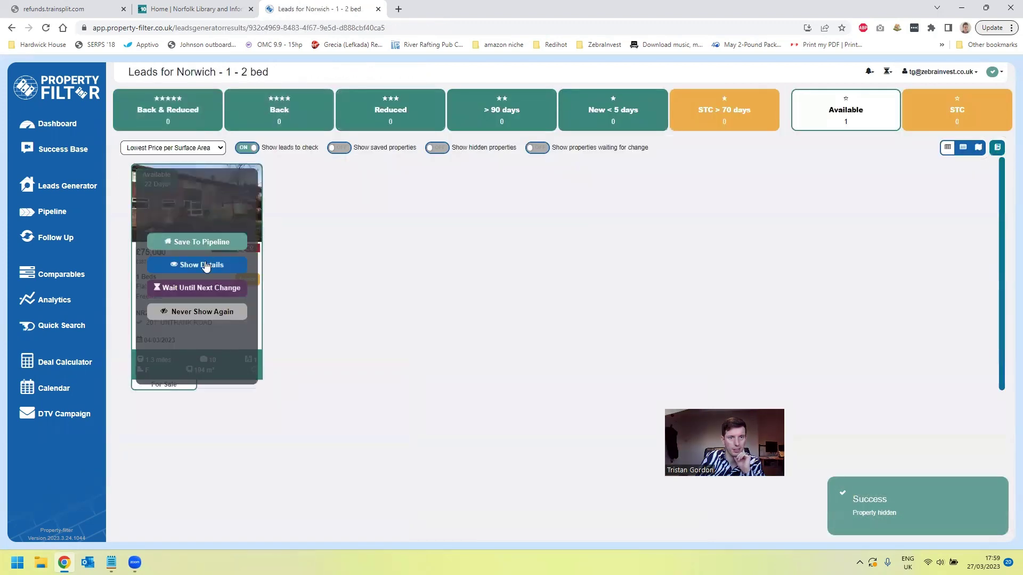
left_click(206, 265)
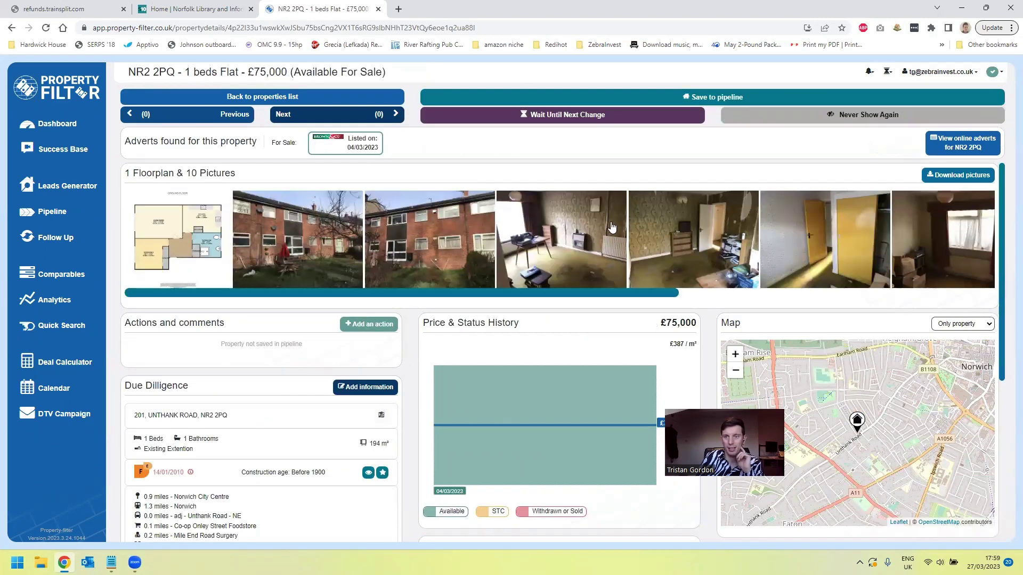
scroll(277, 397, "down", 2)
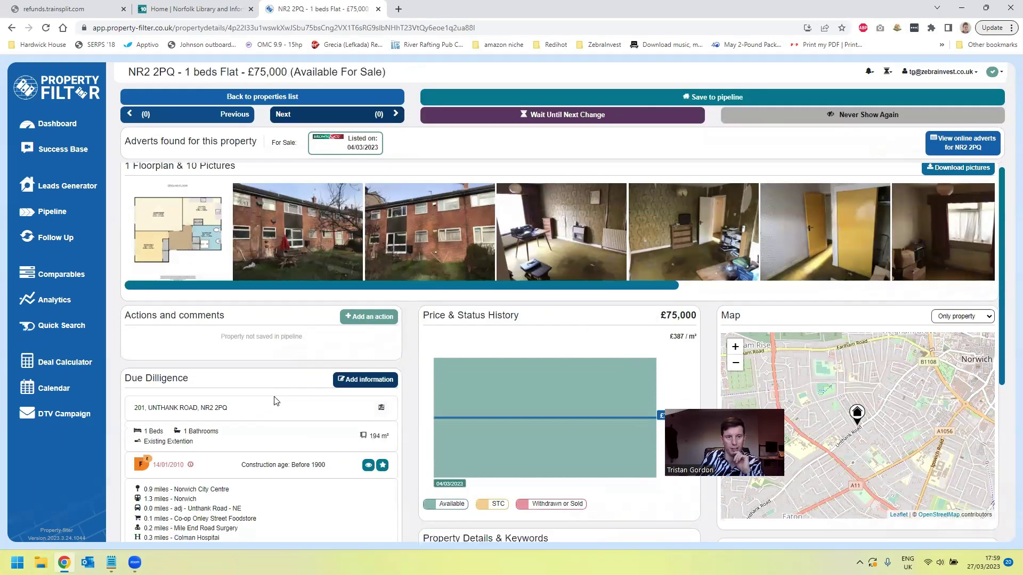
scroll(218, 410, "down", 3)
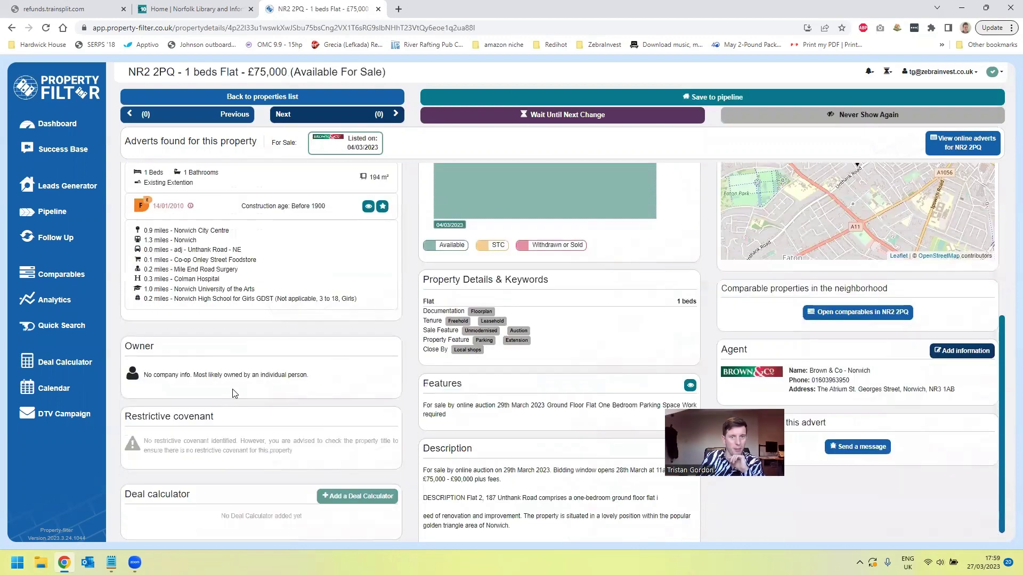
scroll(154, 250, "up", 1)
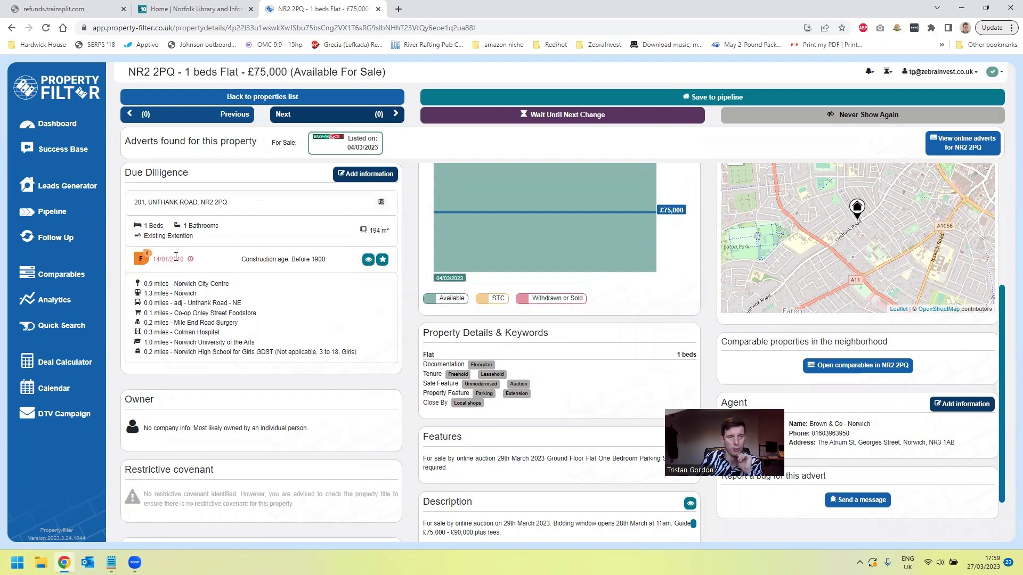
mouse_move(190, 260)
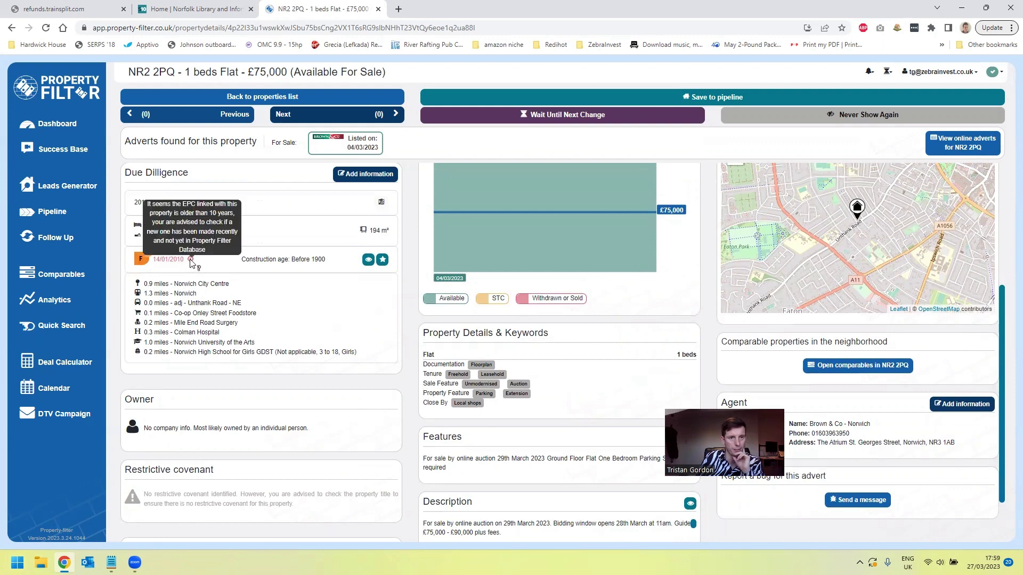
scroll(233, 323, "down", 2)
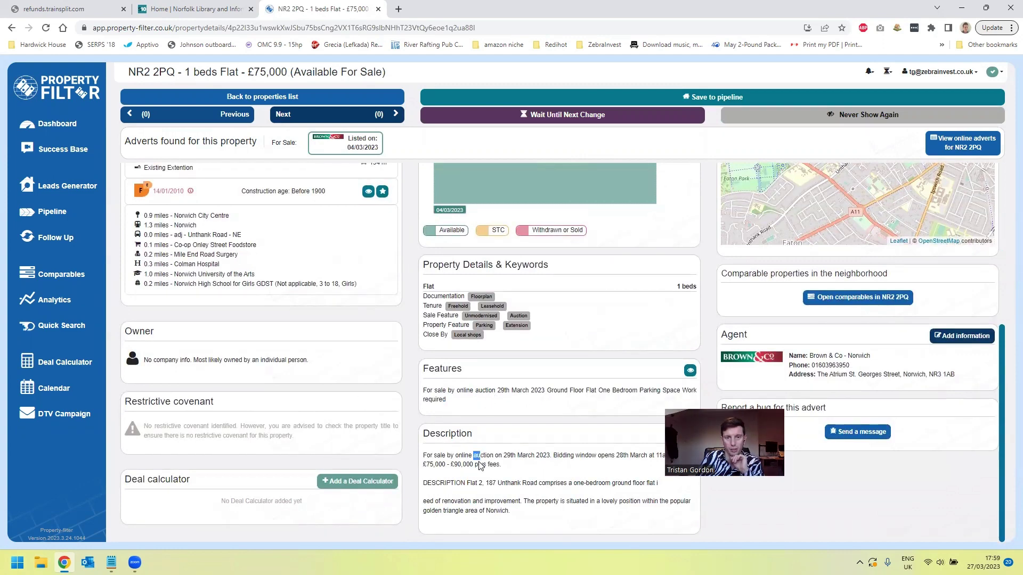
left_click(498, 473)
scroll(494, 476, "up", 5)
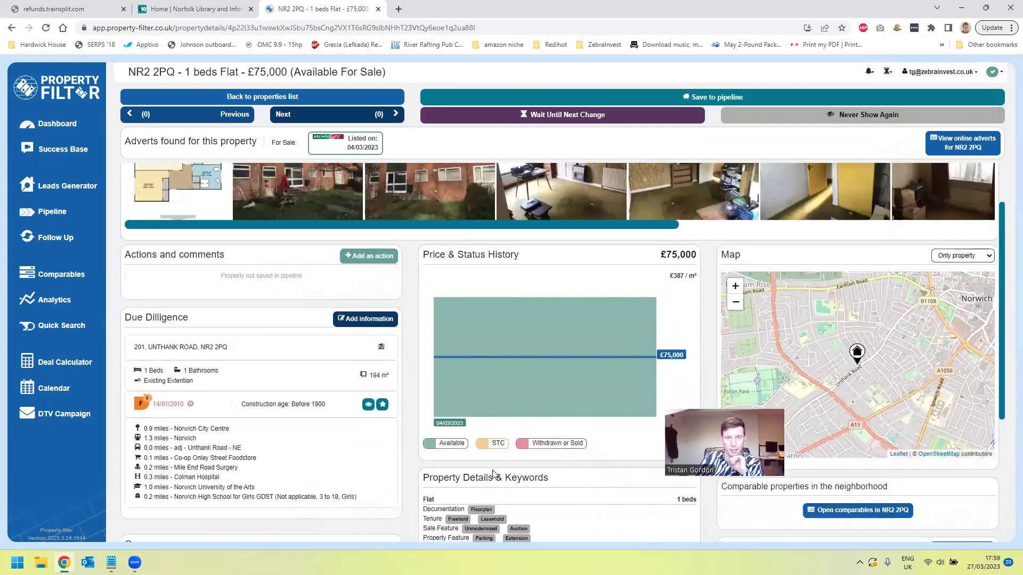
Step: Browse its floorplans, photos and EPC, hide the flat via Never Show Again, and return to Leads Generator
left_click(193, 261)
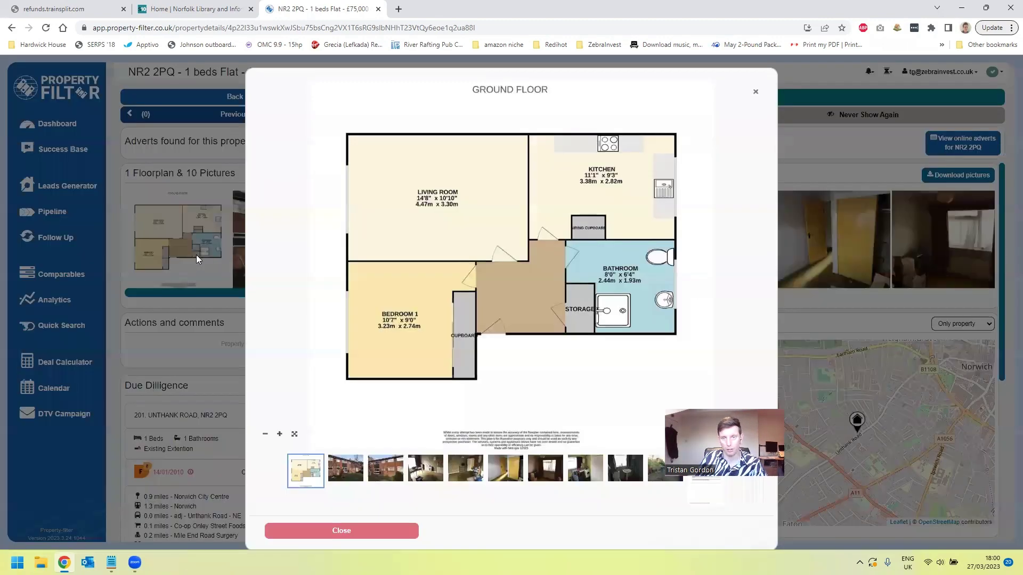
left_click(523, 281)
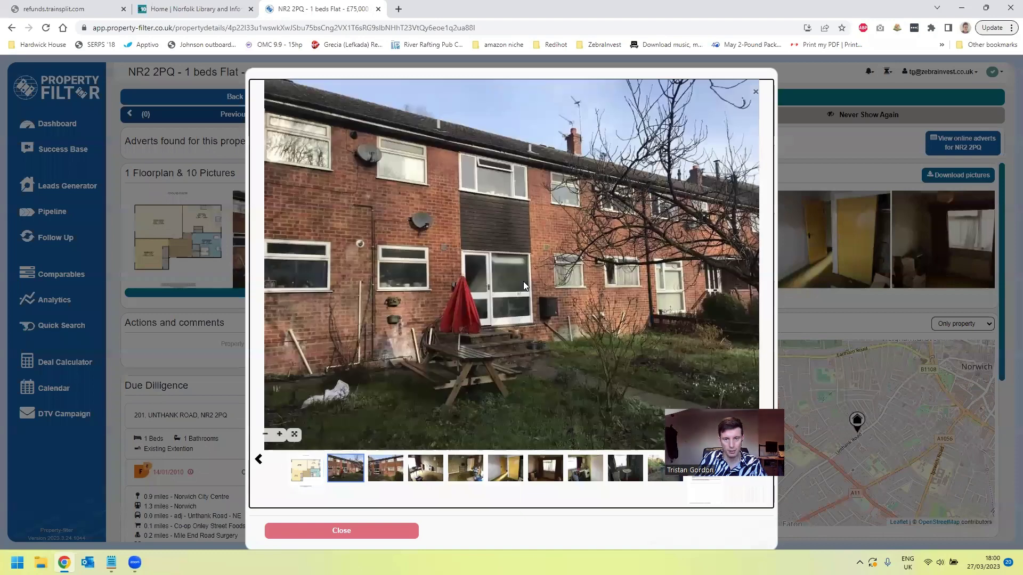
left_click(523, 281)
left_click(629, 178)
left_click(637, 180)
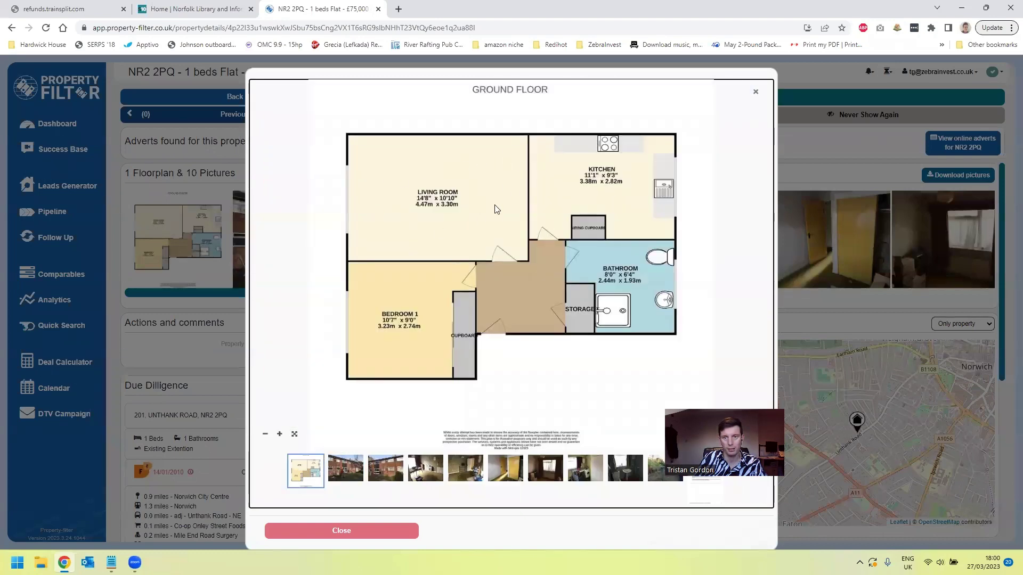
left_click(629, 163)
left_click(626, 162)
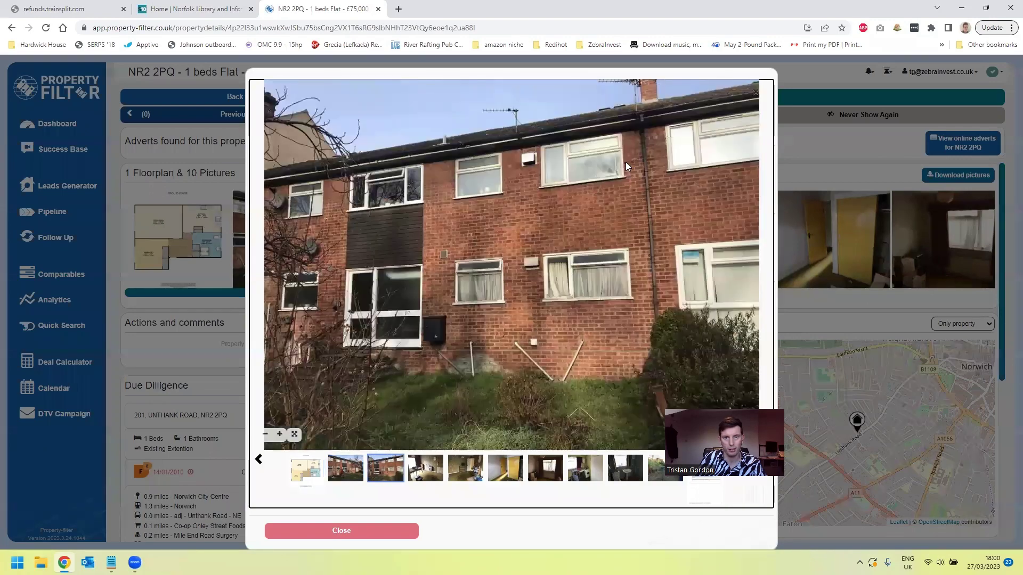
double_click(625, 162)
double_click(628, 164)
double_click(628, 164)
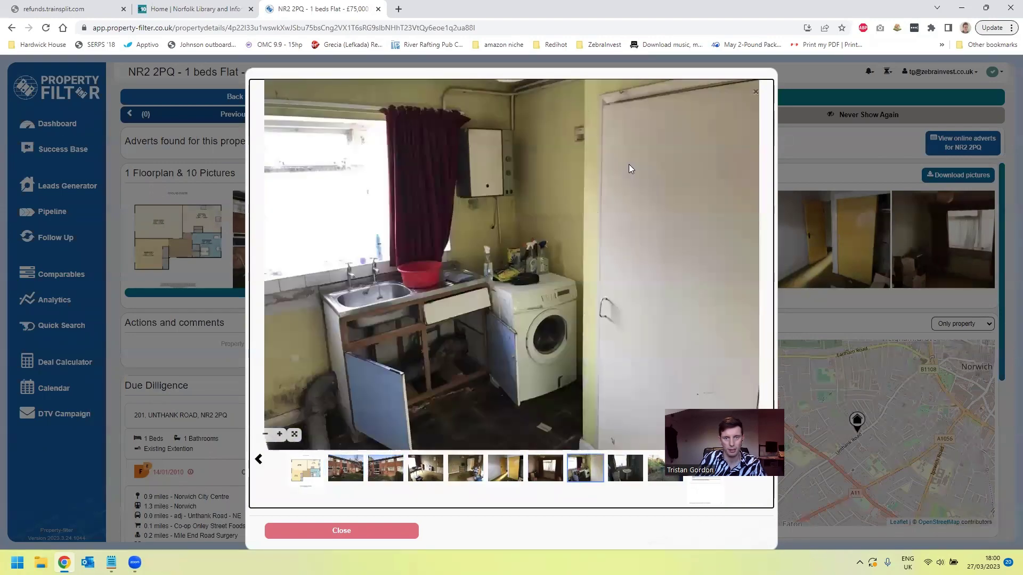
left_click(630, 164)
left_click(634, 169)
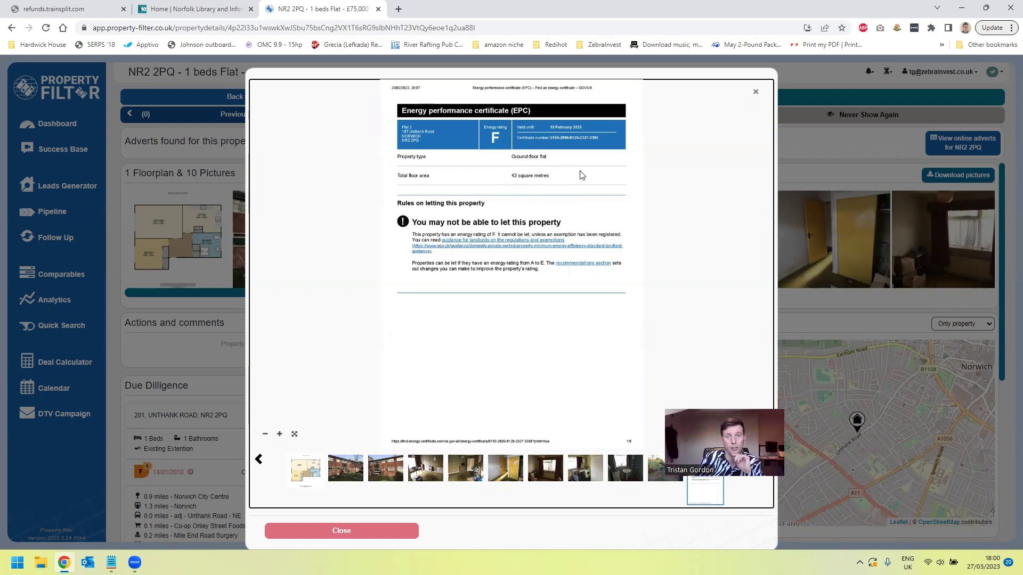
left_click(810, 166)
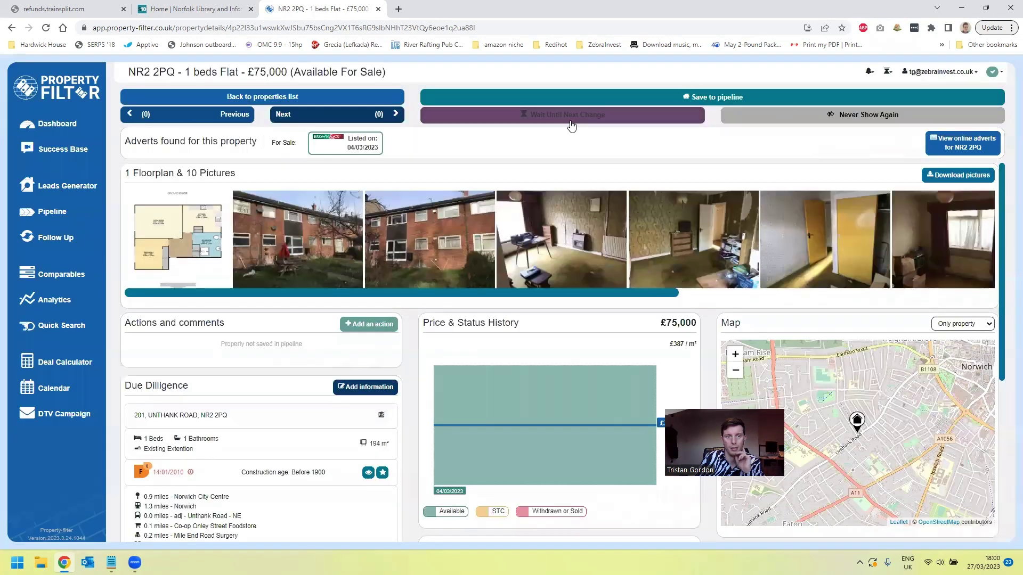
left_click(849, 119)
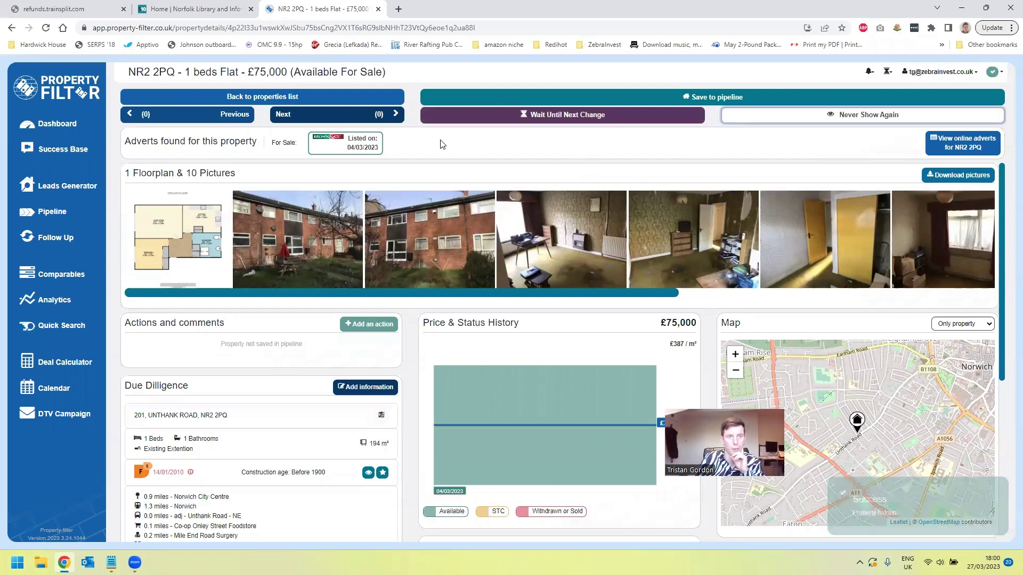
left_click(68, 195)
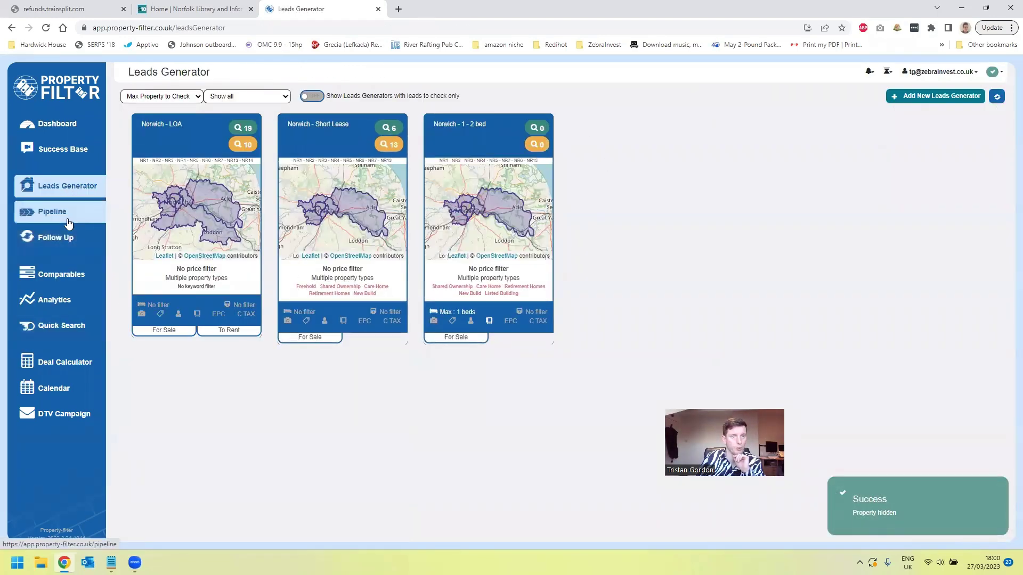
Step: In the Pipeline, add an Organise Viewing action to the £120,000 flat
left_click(54, 212)
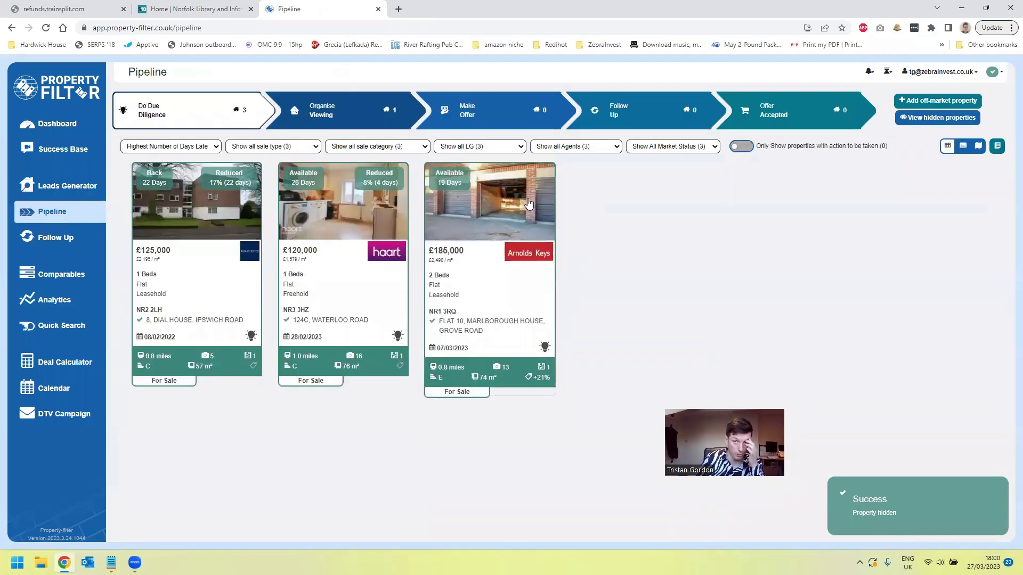
left_click(339, 213)
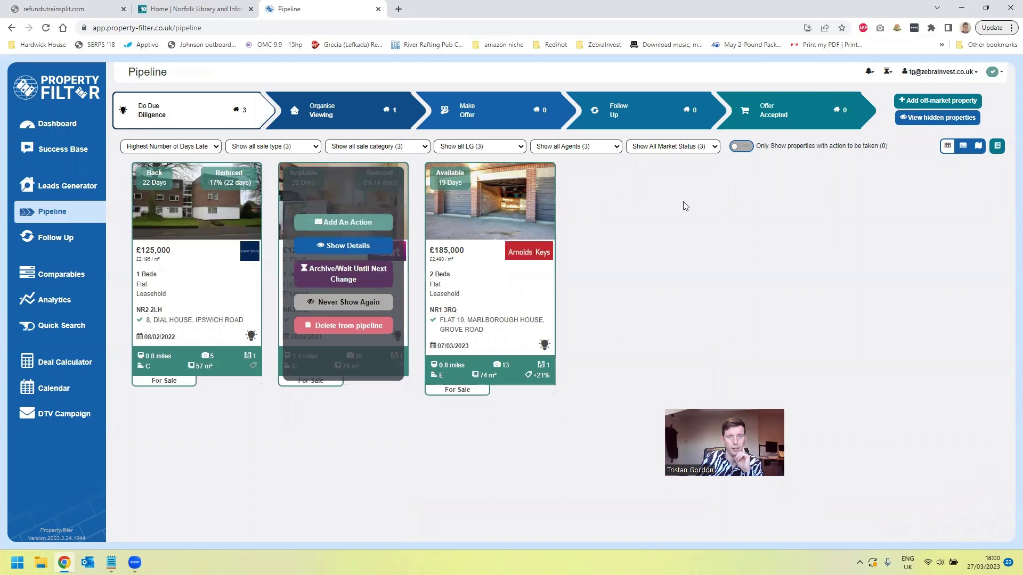
left_click_drag(373, 211, 362, 147)
left_click(341, 213)
left_click(351, 277)
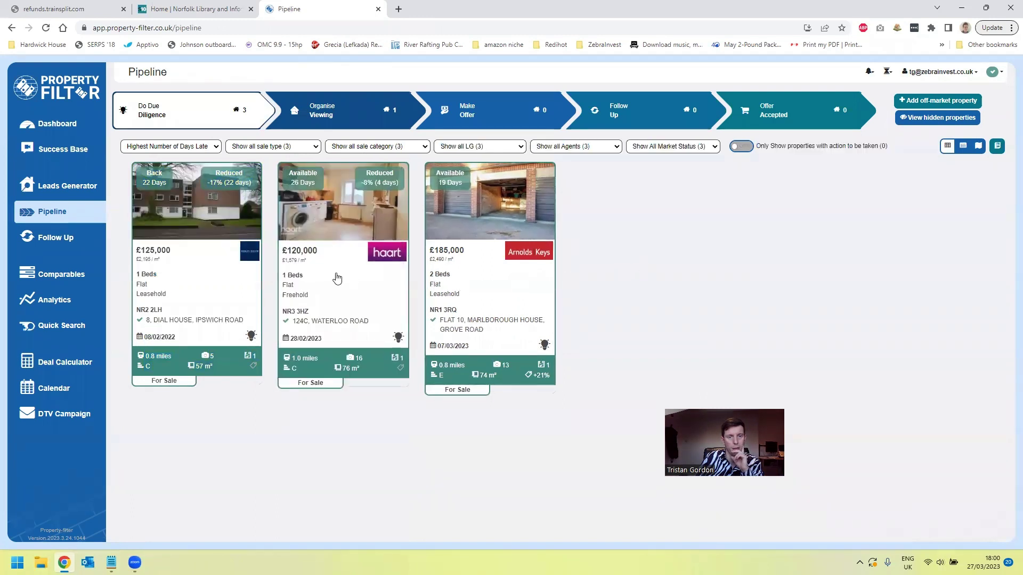
left_click(337, 278)
left_click(358, 226)
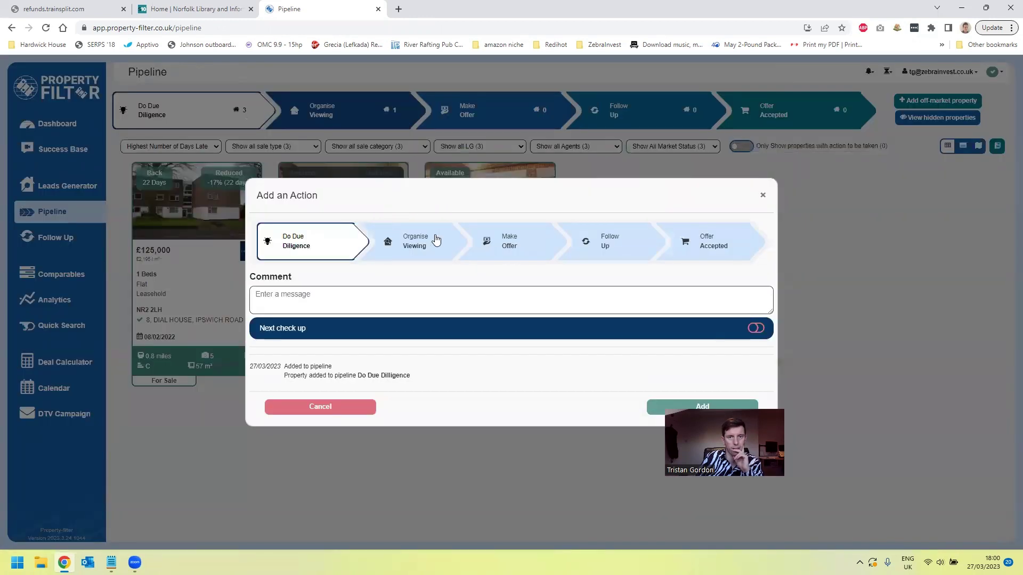
left_click(435, 243)
Step: Add the comment 'Call Up the agent' with a next check-up in 3 days and save
left_click(333, 289)
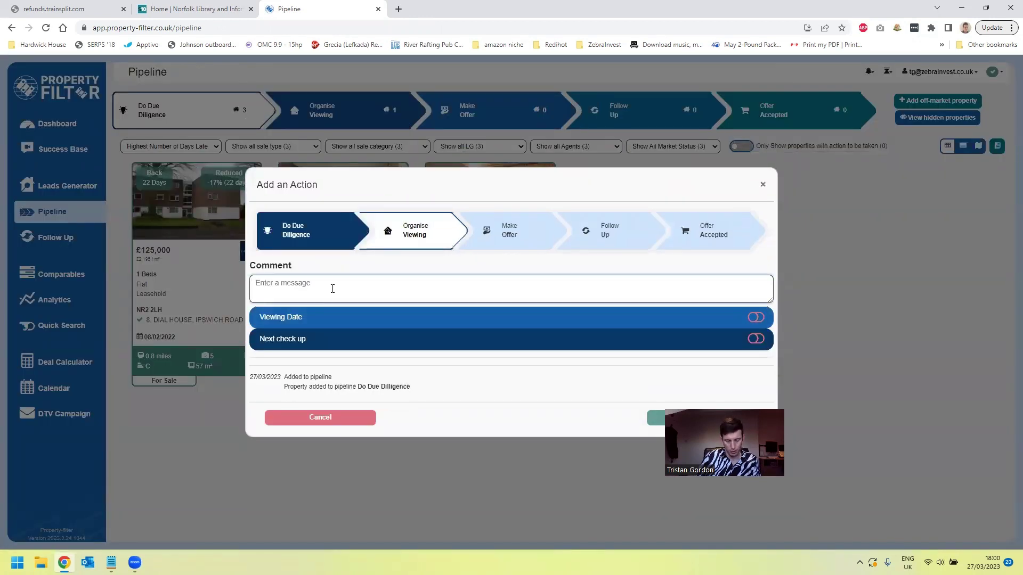
type("Ca")
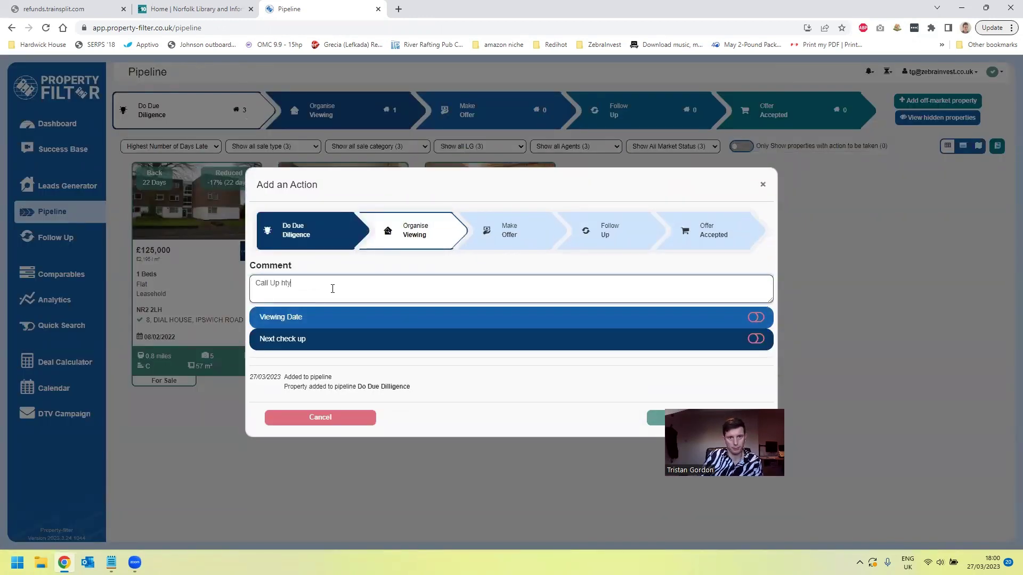
type("ll Up the agent")
left_click(333, 318)
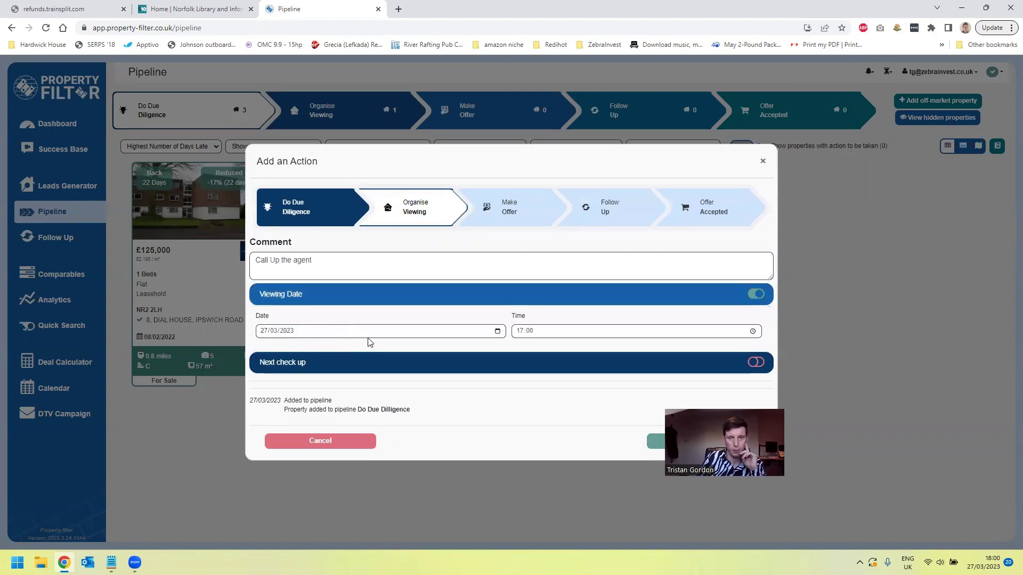
left_click(351, 356)
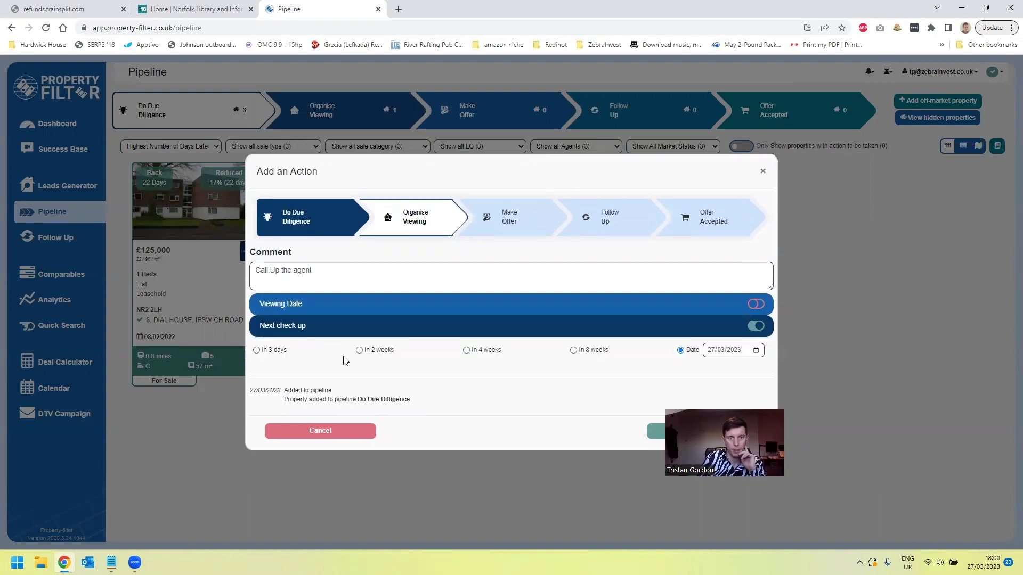
left_click(272, 350)
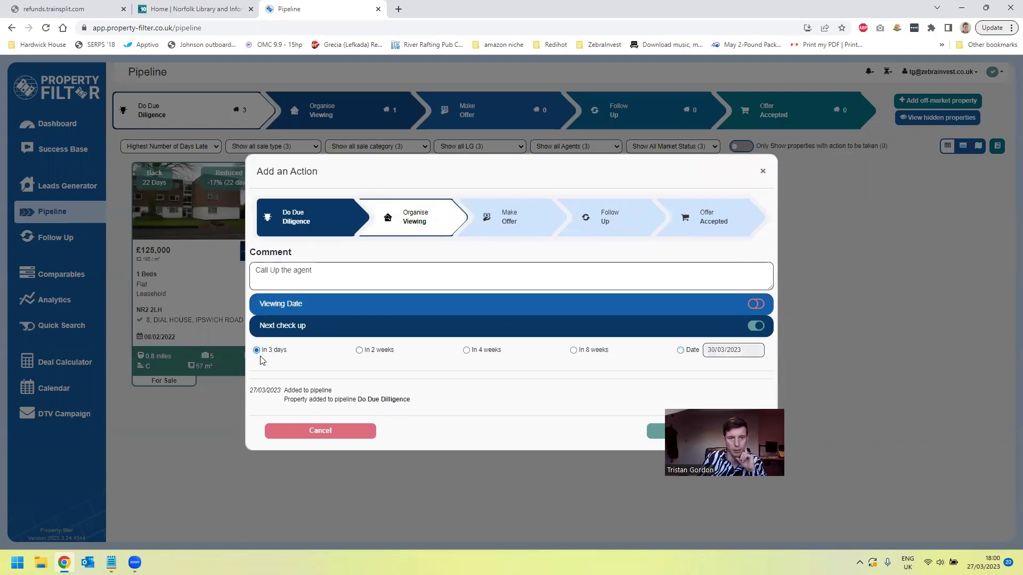
left_click(650, 432)
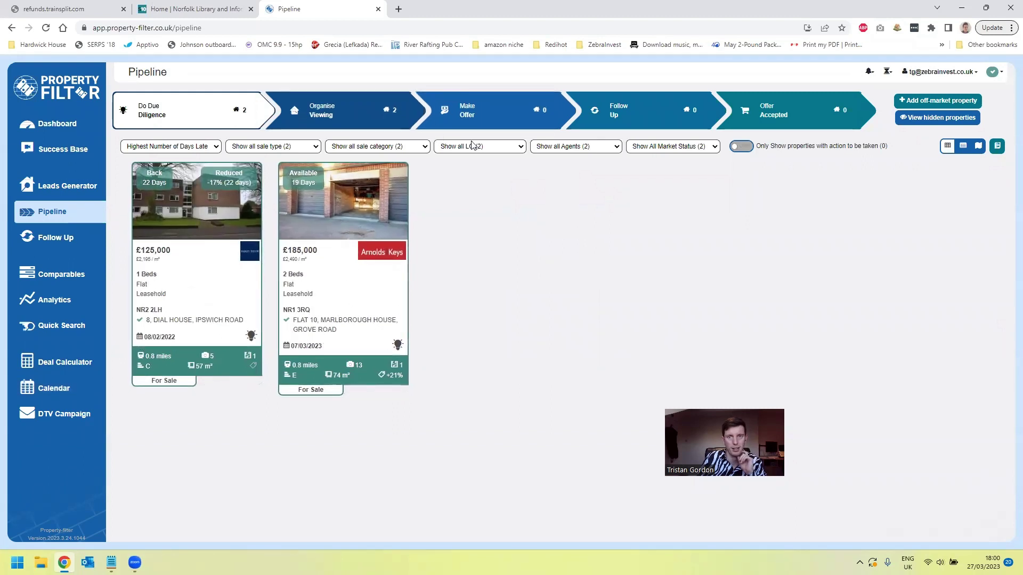
Step: Open the Dashboard showing 2 properties each in Do Due Diligence and Organise Viewing
left_click(57, 124)
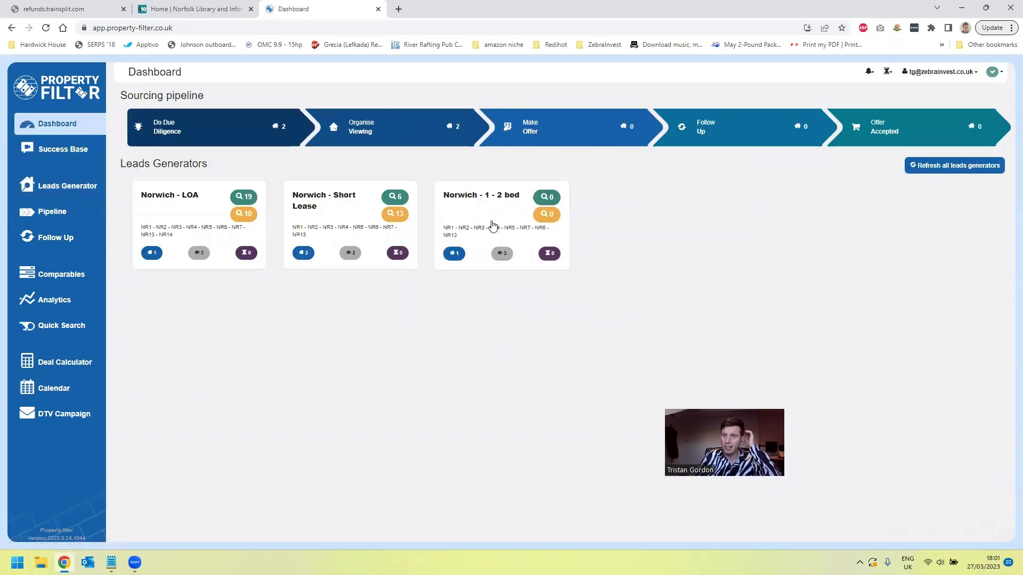